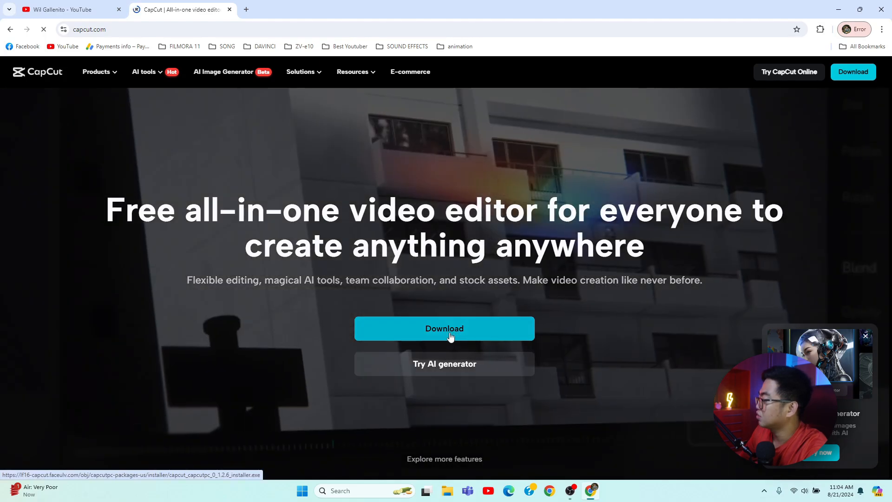
Download the CapCut installer from the website and launch it from the download history.
{"action": "left_click", "coordinate": [445, 335]}
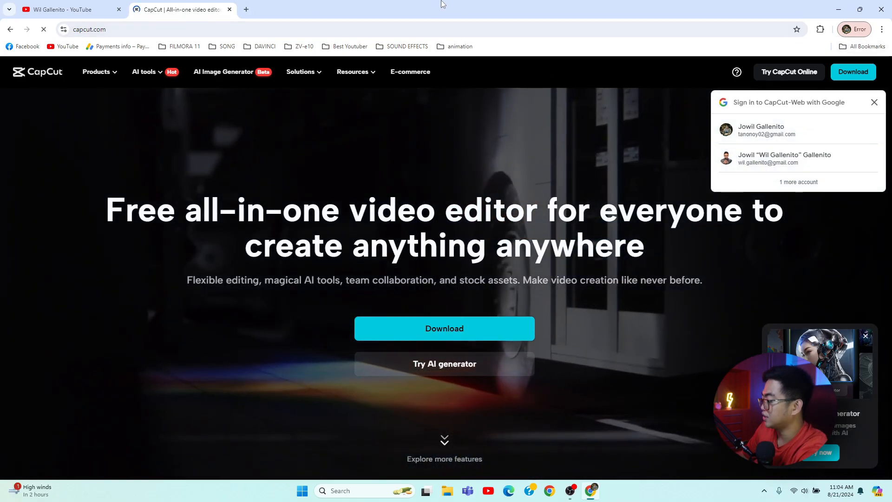
{"action": "key", "text": "ctrl+j"}
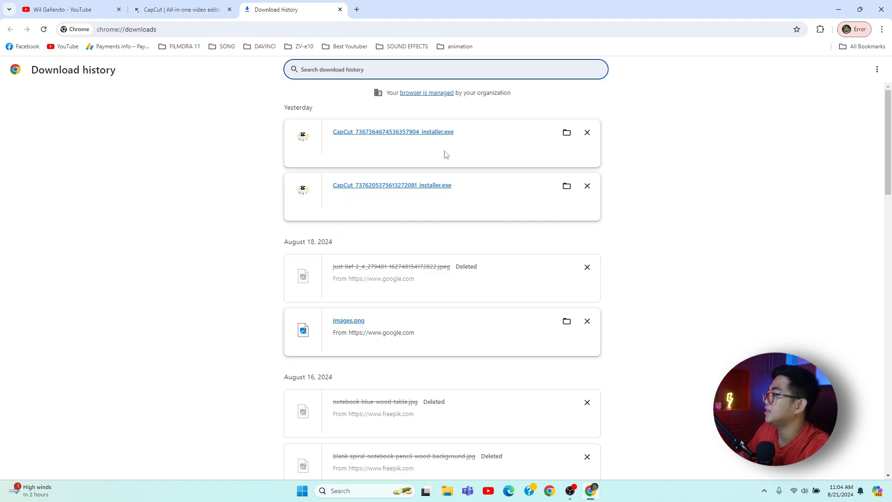
{"action": "left_click", "coordinate": [430, 135]}
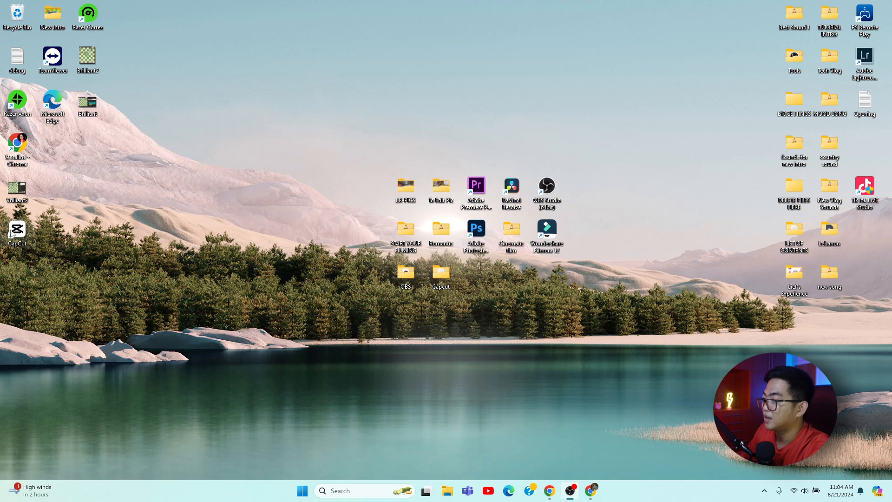
Launch CapCut from the desktop, allow the installer to run, and decline notifications.
{"action": "double_click", "coordinate": [21, 233]}
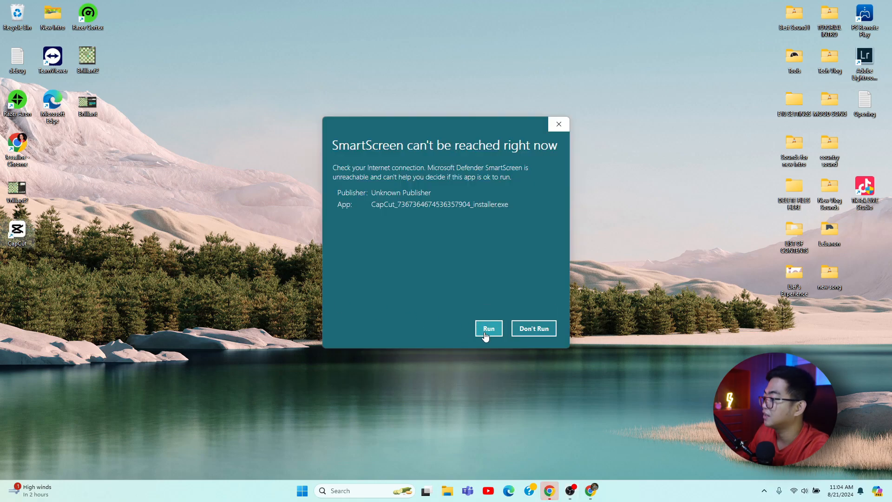
{"action": "left_click", "coordinate": [489, 330]}
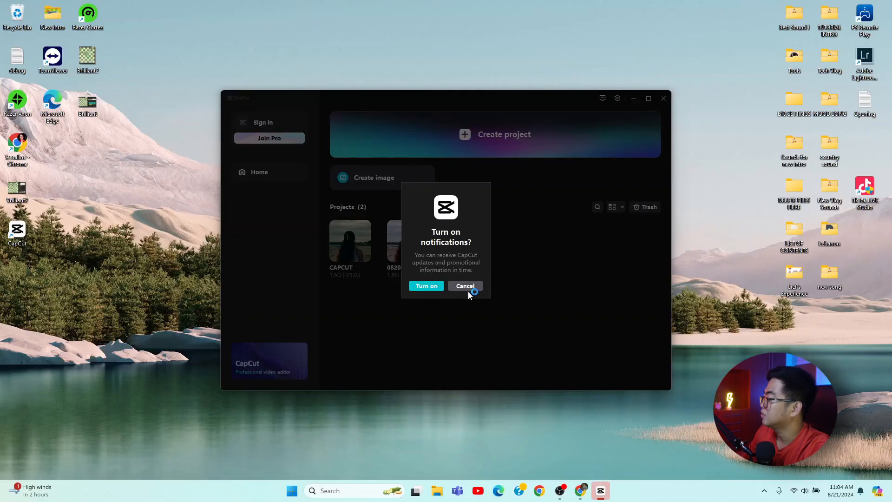
{"action": "left_click", "coordinate": [468, 287]}
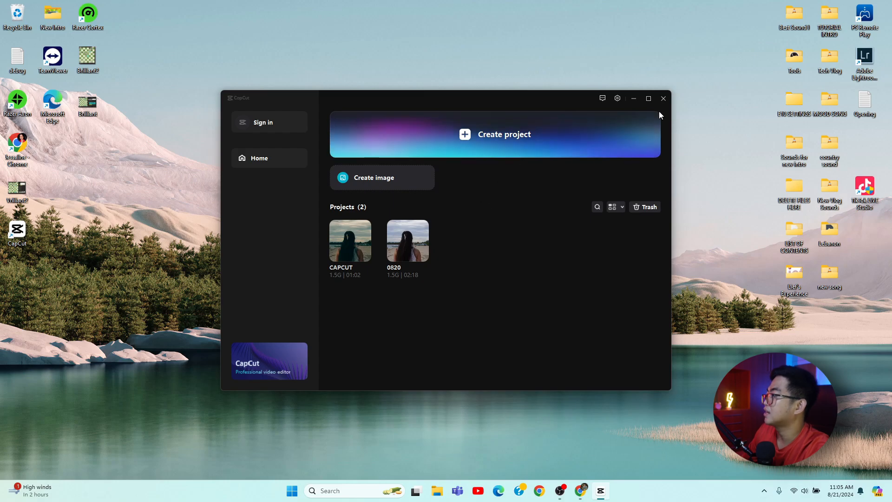
Create a new project in CapCut and close the installer's warning dialog.
{"action": "left_click", "coordinate": [516, 183]}
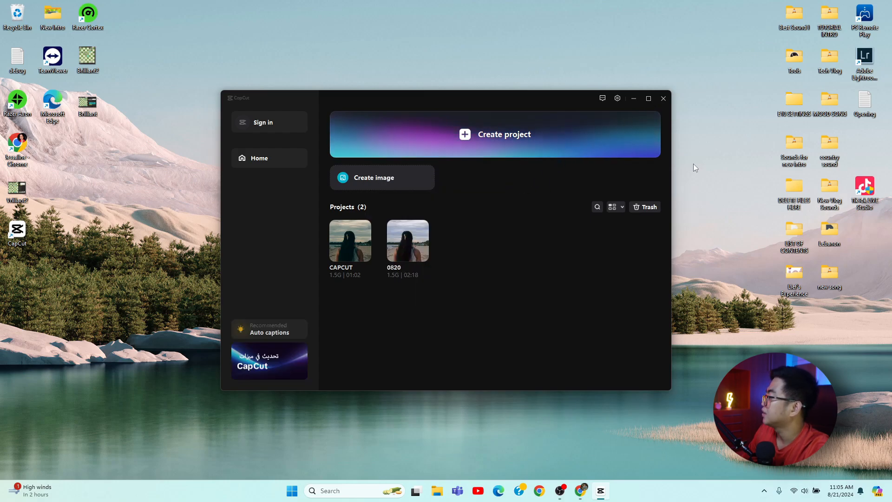
{"action": "left_click", "coordinate": [649, 98]}
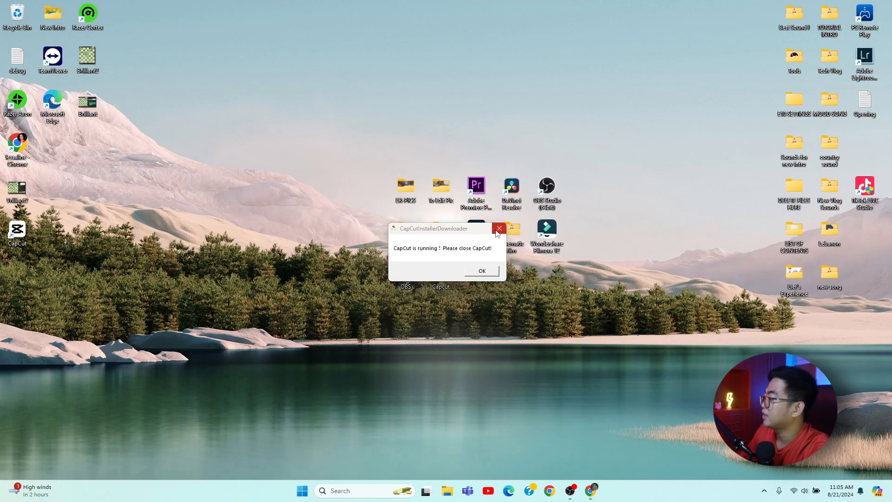
{"action": "left_click", "coordinate": [498, 231]}
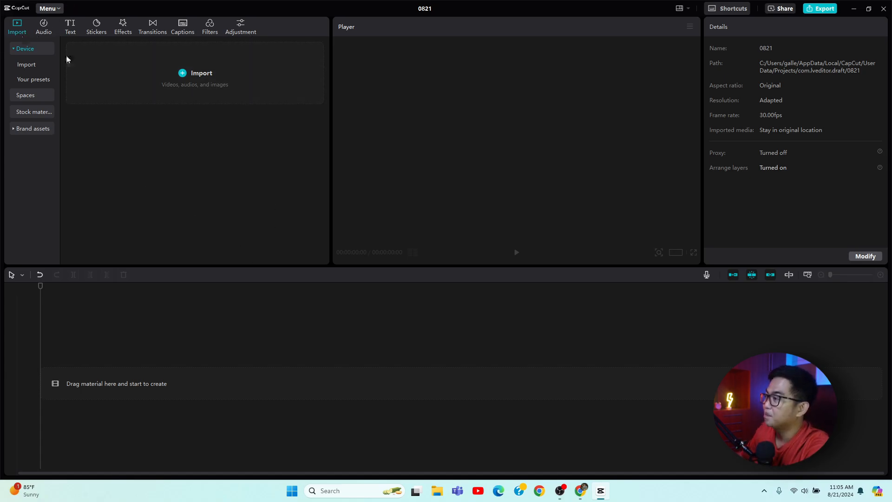
Add clips C0600, C0604, C0615 and C0625 from the desktop Capcut folder onto the timeline.
{"action": "left_click", "coordinate": [205, 99]}
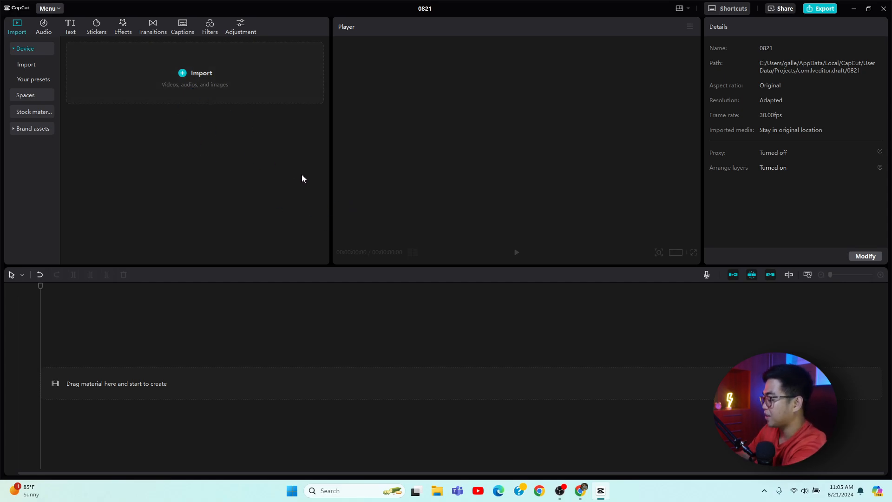
{"action": "key", "text": "super+d"}
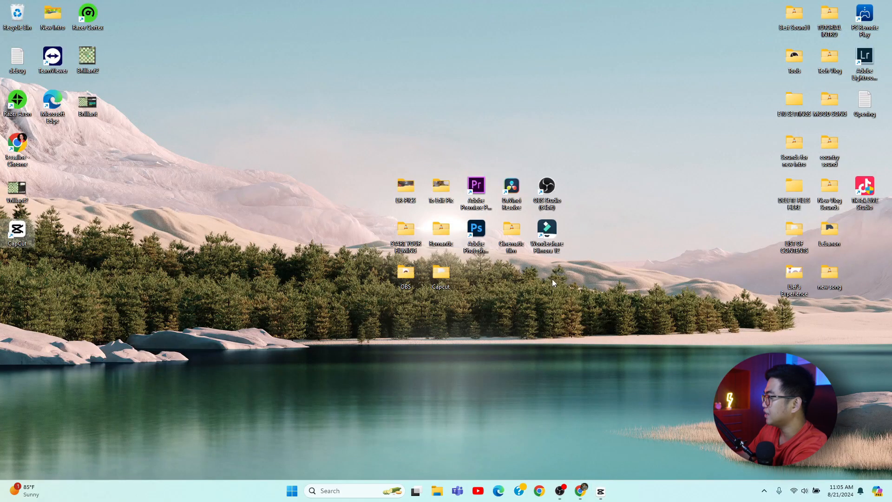
{"action": "double_click", "coordinate": [441, 275]}
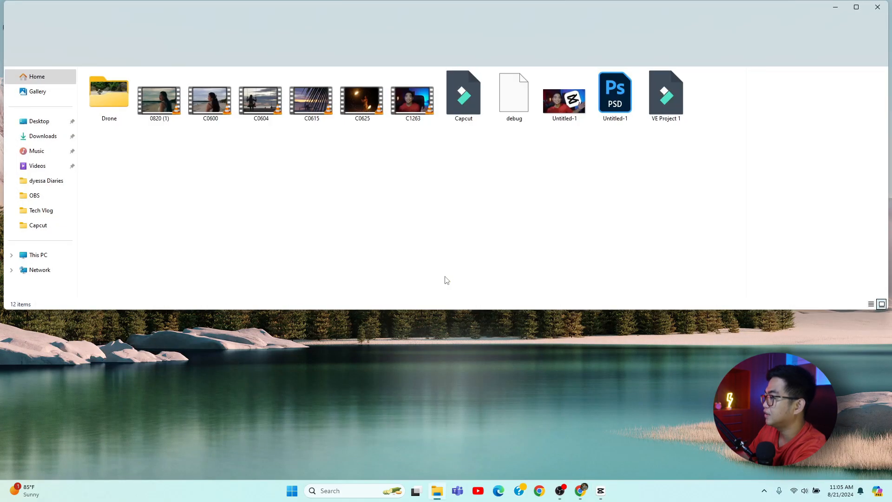
{"action": "left_click_drag", "start_coordinate": [389, 145], "coordinate": [169, 138]}
{"action": "left_click_drag", "start_coordinate": [372, 163], "coordinate": [208, 74]}
{"action": "left_click_drag", "start_coordinate": [223, 111], "coordinate": [189, 387]}
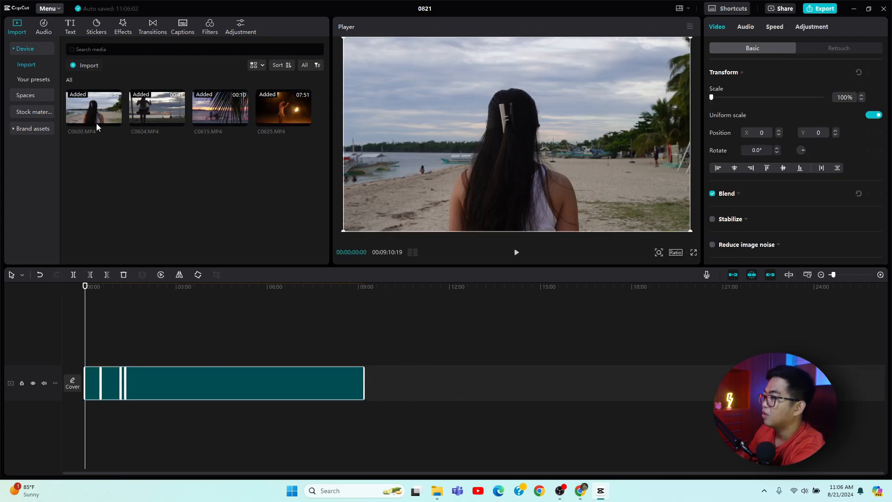
Import the DJI_0400 clip from the Drone folder into the media library.
{"action": "left_click", "coordinate": [88, 66]}
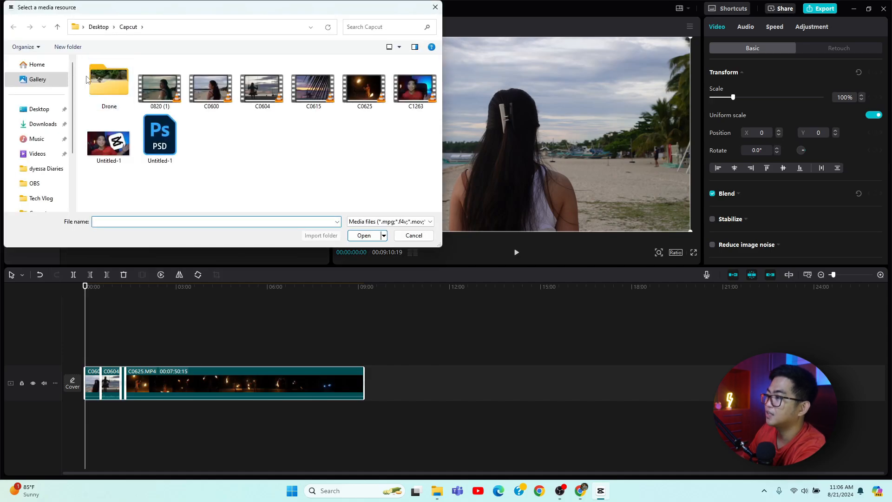
{"action": "double_click", "coordinate": [113, 97]}
{"action": "scroll", "coordinate": [163, 118], "scroll_direction": "down", "scroll_amount": 3}
{"action": "scroll", "coordinate": [298, 167], "scroll_direction": "up", "scroll_amount": 3}
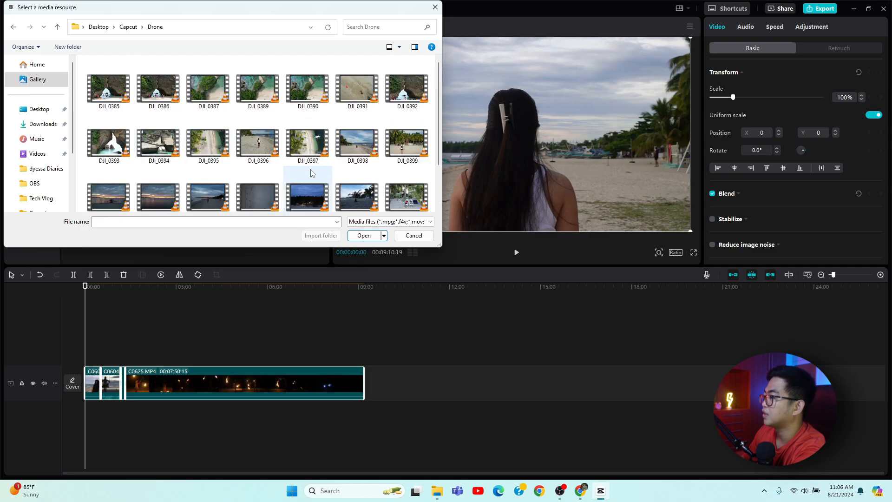
{"action": "scroll", "coordinate": [307, 186], "scroll_direction": "down", "scroll_amount": 1}
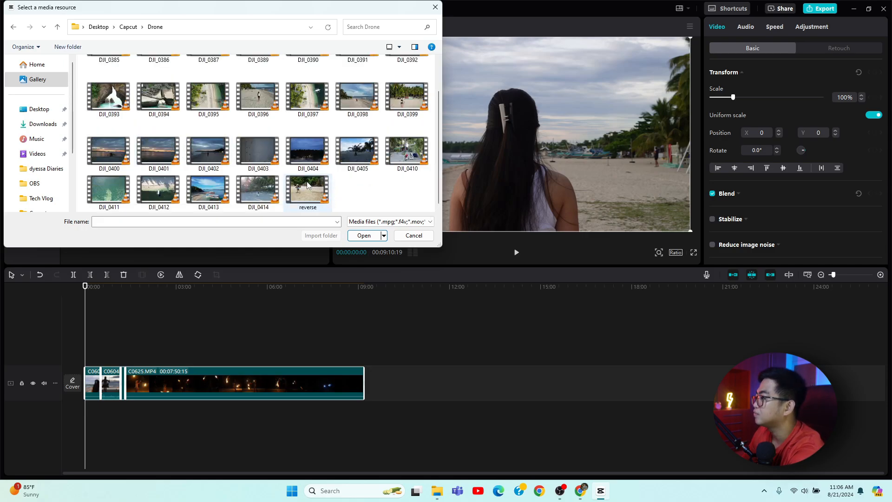
{"action": "left_click", "coordinate": [109, 151]}
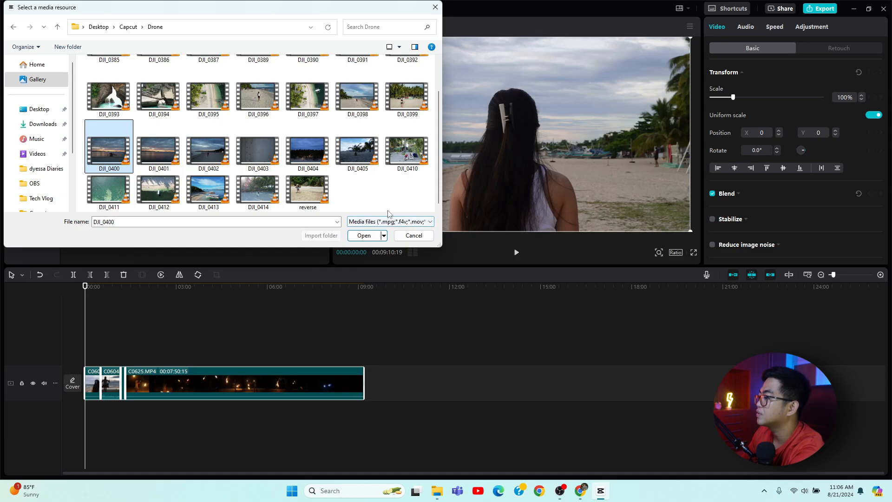
{"action": "scroll", "coordinate": [375, 202], "scroll_direction": "up", "scroll_amount": 1}
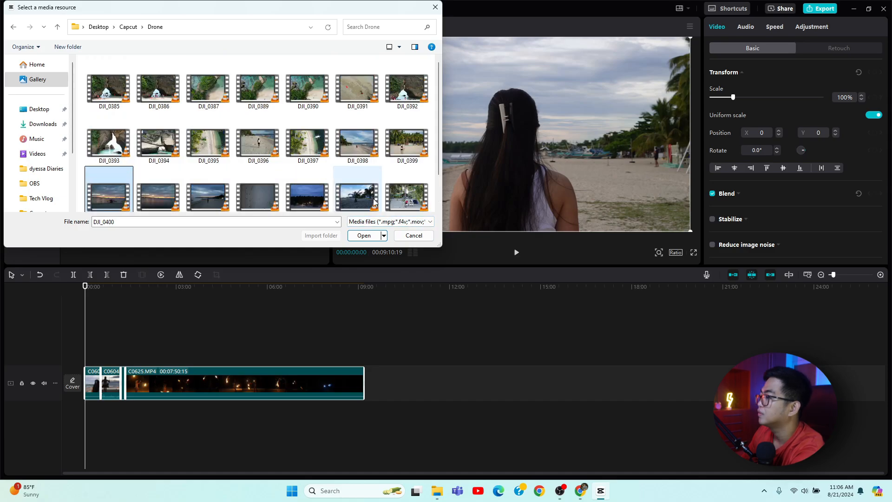
{"action": "left_click", "coordinate": [364, 235]}
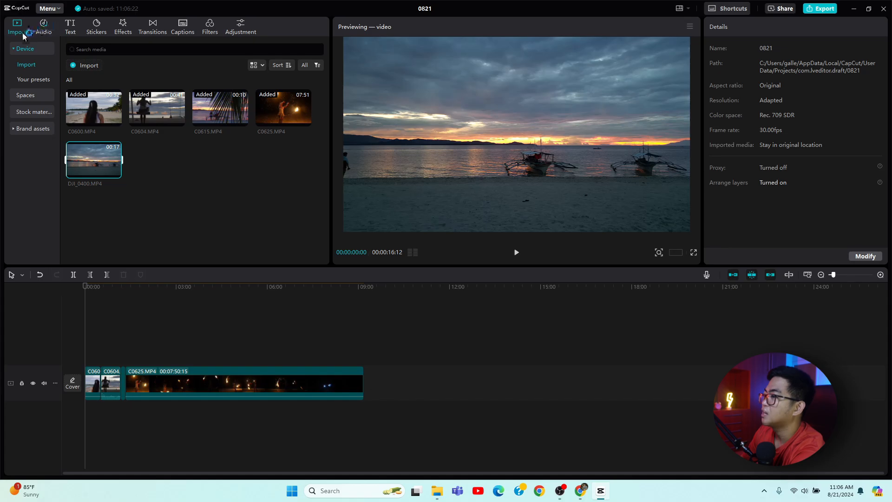
Import the Free Me (Instrumental) audio file from the desktop Tech Vlog folder.
{"action": "left_click_drag", "start_coordinate": [22, 36], "coordinate": [133, 185]}
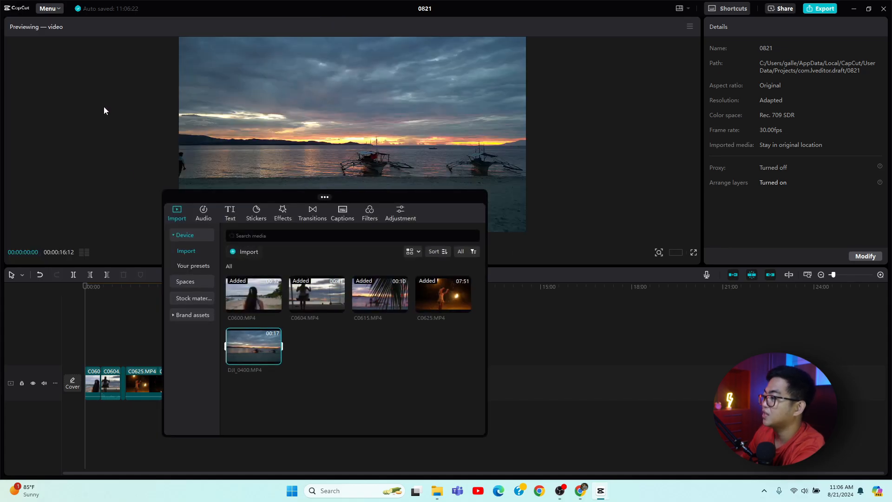
{"action": "left_click_drag", "start_coordinate": [284, 205], "coordinate": [75, 44]}
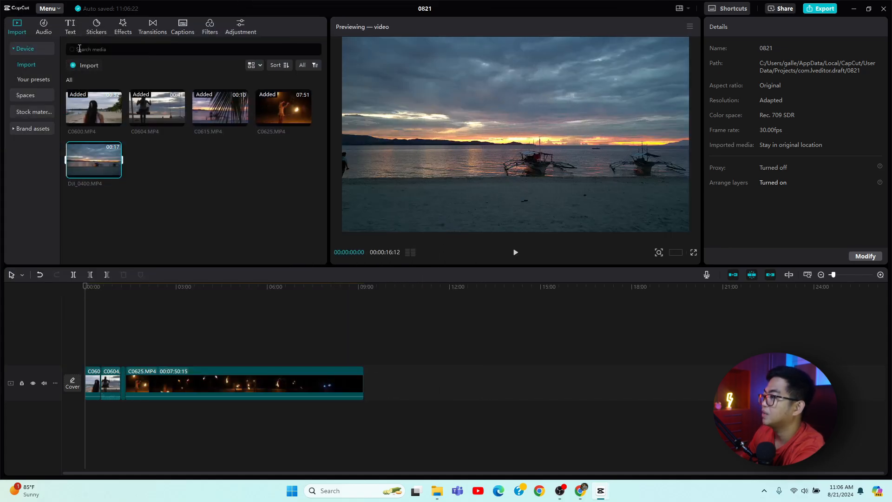
{"action": "left_click", "coordinate": [84, 66]}
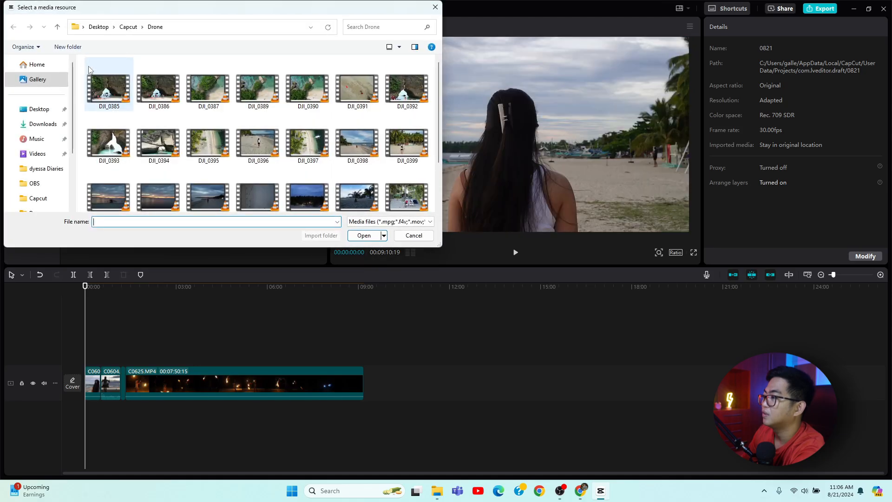
{"action": "left_click", "coordinate": [39, 109]}
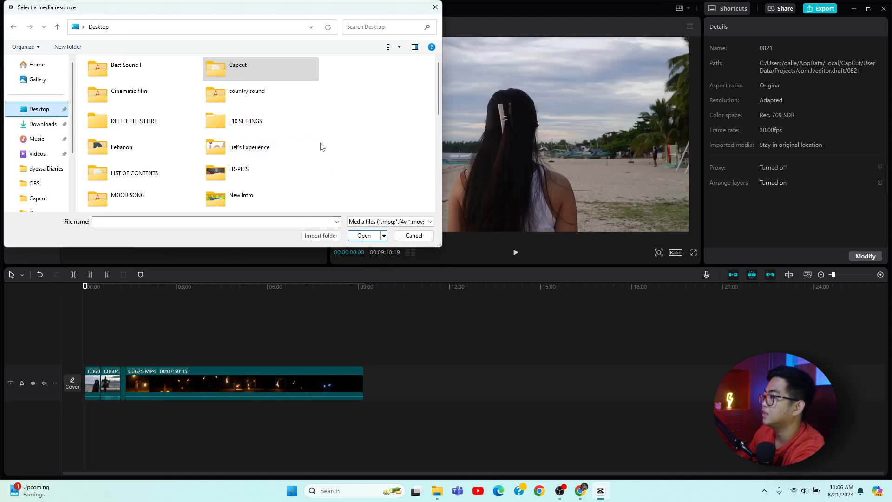
{"action": "left_click", "coordinate": [260, 146]}
{"action": "scroll", "coordinate": [260, 128], "scroll_direction": "down", "scroll_amount": 5}
{"action": "double_click", "coordinate": [133, 74]}
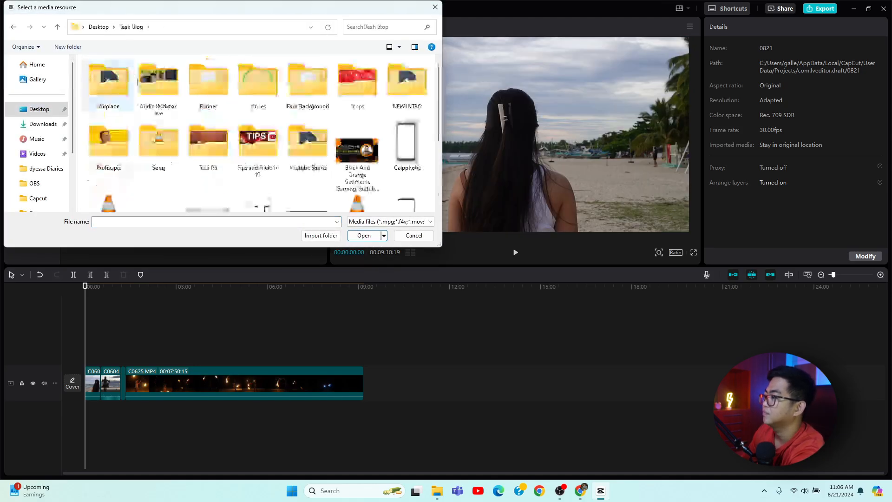
{"action": "left_click", "coordinate": [307, 149]}
{"action": "left_click", "coordinate": [178, 163]}
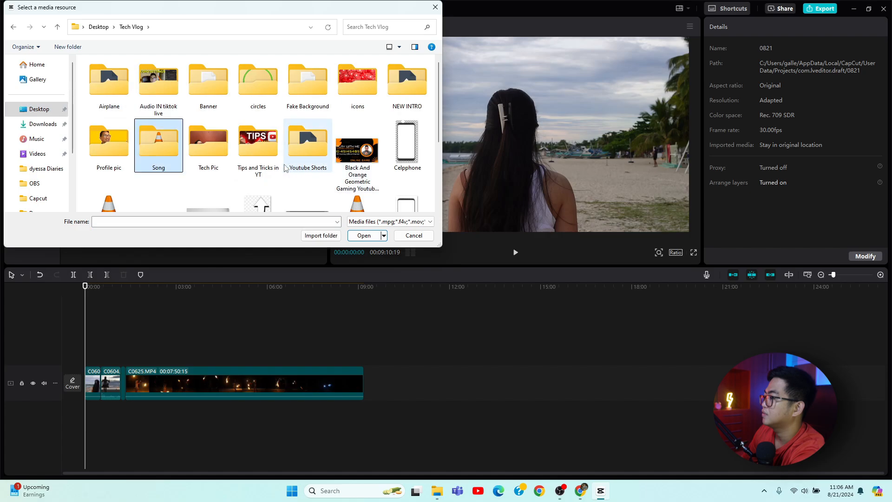
{"action": "scroll", "coordinate": [320, 165], "scroll_direction": "down", "scroll_amount": 3}
{"action": "left_click", "coordinate": [348, 185]}
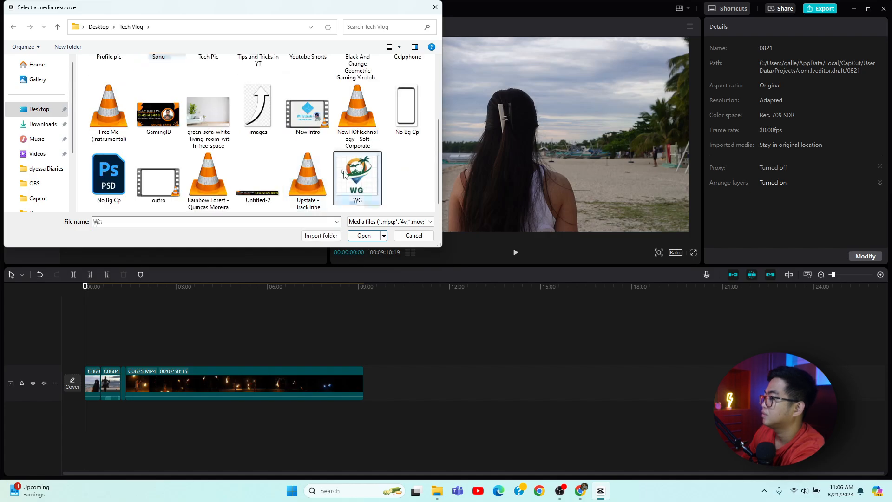
{"action": "key", "text": "f"}
{"action": "key", "text": "f"}
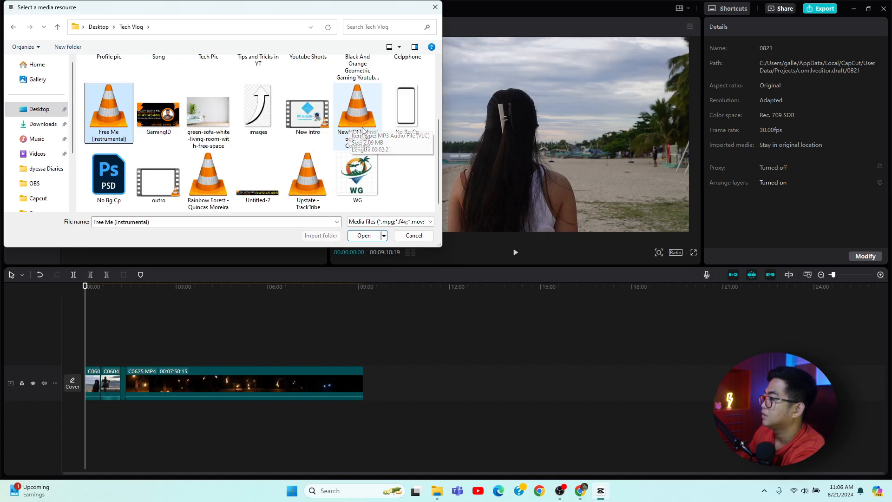
{"action": "double_click", "coordinate": [114, 130]}
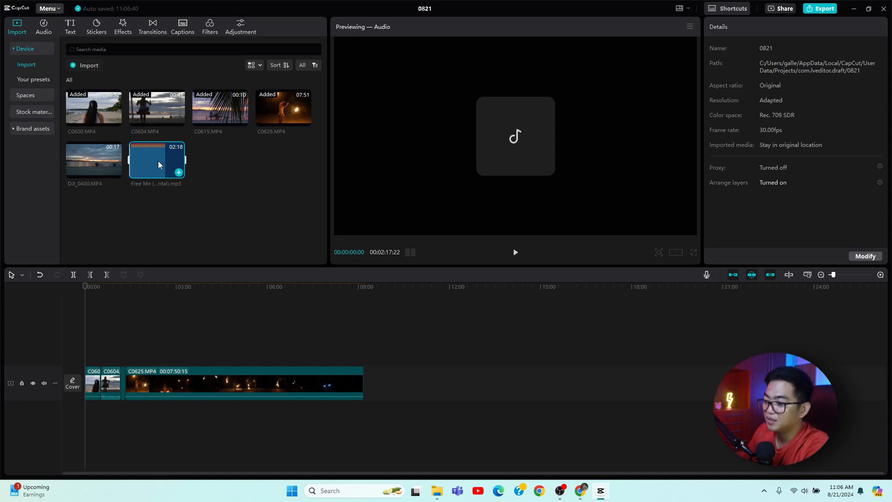
Place the Free Me audio at the start of the audio track and lower its volume to -23.0 dB.
{"action": "left_click_drag", "start_coordinate": [158, 160], "coordinate": [96, 428]}
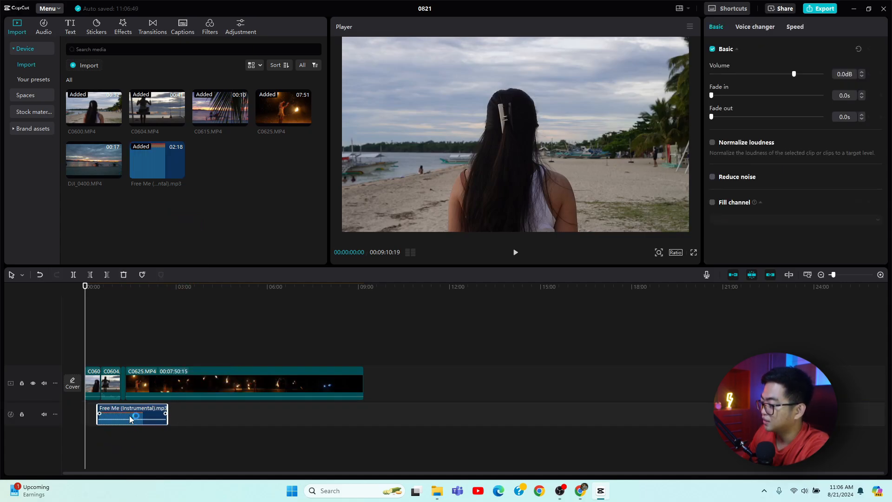
{"action": "left_click_drag", "start_coordinate": [129, 420], "coordinate": [117, 420]}
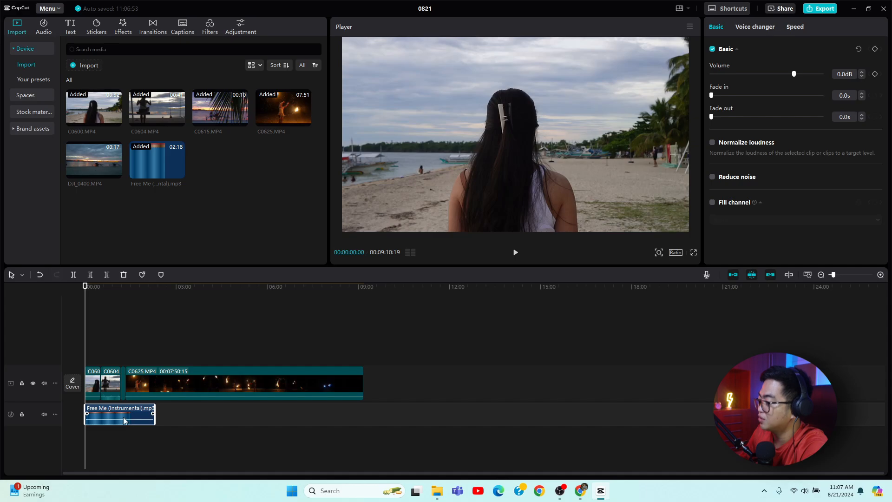
{"action": "mouse_move", "coordinate": [113, 419]}
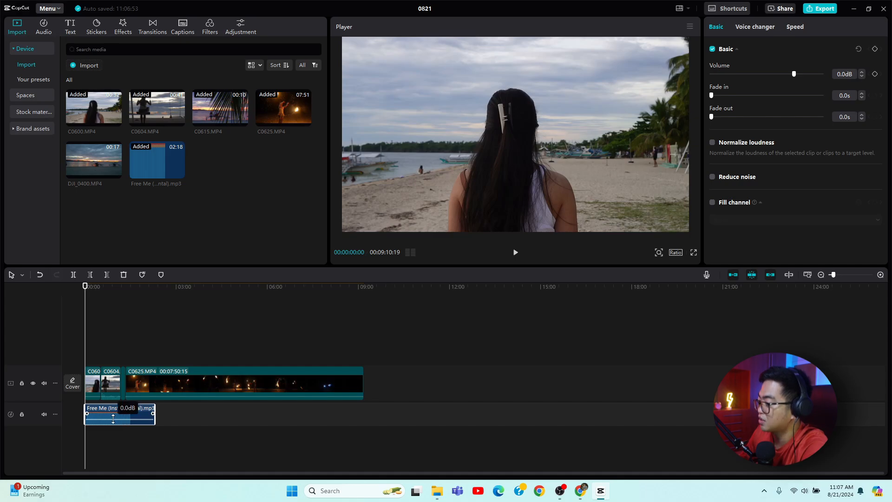
{"action": "left_click_drag", "start_coordinate": [113, 420], "coordinate": [112, 423]}
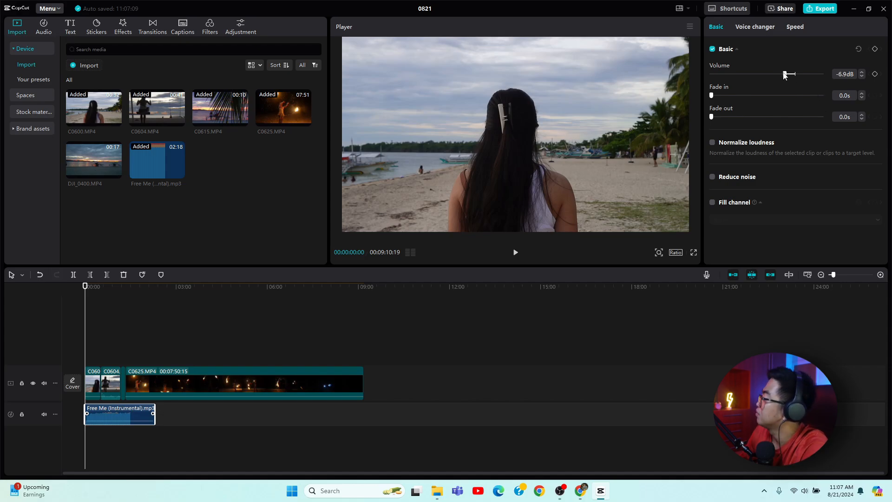
{"action": "left_click_drag", "start_coordinate": [785, 75], "coordinate": [762, 78]}
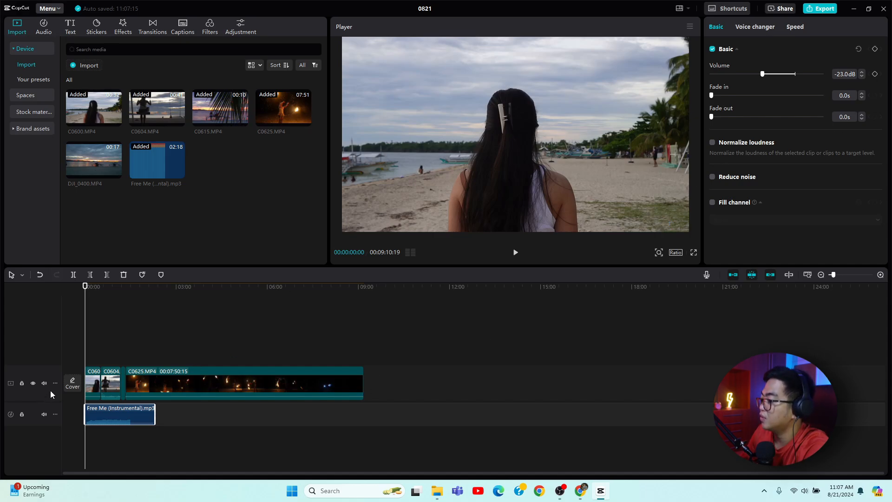
Scrub the playhead through the opening seconds of the video.
{"action": "mouse_move", "coordinate": [86, 287]}
{"action": "left_mouse_down"}
{"action": "mouse_move", "coordinate": [100, 292]}
{"action": "mouse_move", "coordinate": [87, 297]}
{"action": "left_mouse_up"}
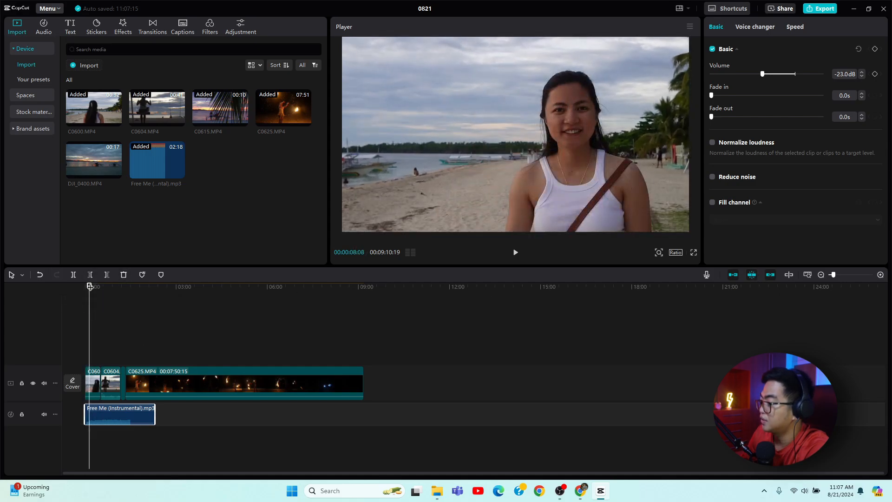
{"action": "left_click_drag", "start_coordinate": [90, 286], "coordinate": [91, 285]}
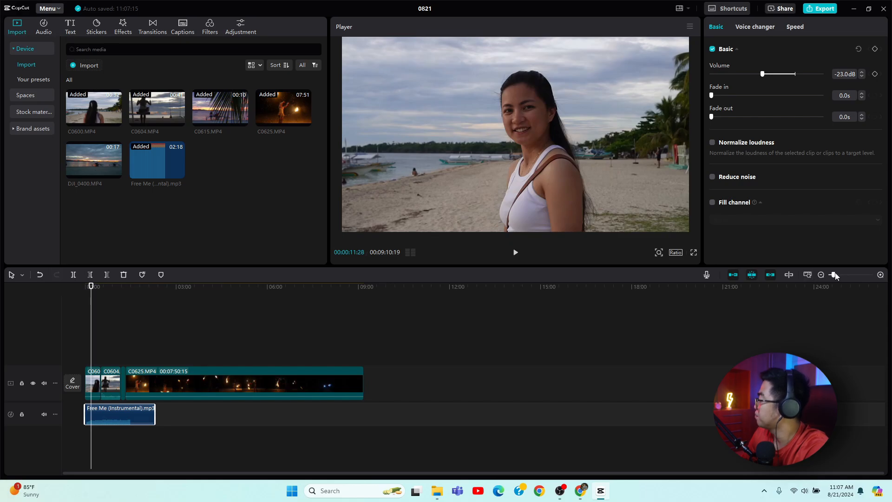
Split the first C0600 clip at about 2 seconds and delete the short opening section before the cut.
{"action": "left_click_drag", "start_coordinate": [833, 275], "coordinate": [845, 275]}
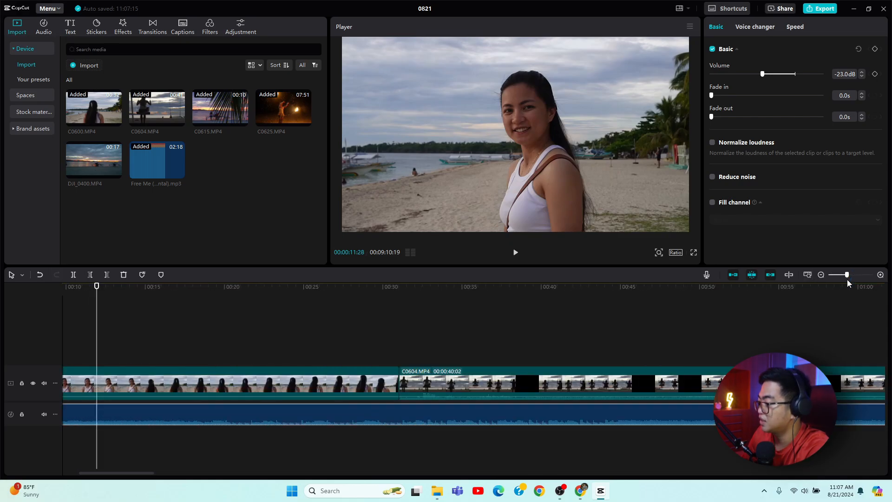
{"action": "left_click_drag", "start_coordinate": [177, 479], "coordinate": [129, 478]}
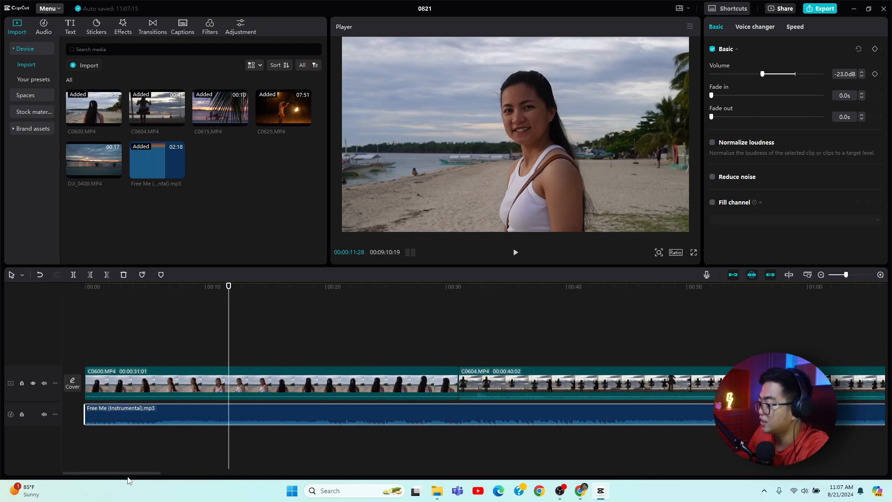
{"action": "mouse_move", "coordinate": [112, 291]}
{"action": "left_mouse_down"}
{"action": "mouse_move", "coordinate": [123, 292]}
{"action": "mouse_move", "coordinate": [116, 294]}
{"action": "left_mouse_up"}
{"action": "left_click", "coordinate": [116, 386]}
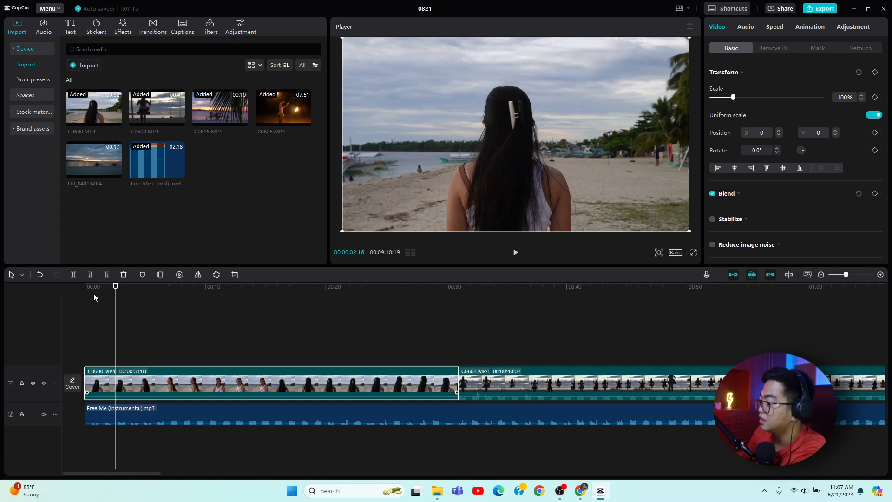
{"action": "key", "text": "b"}
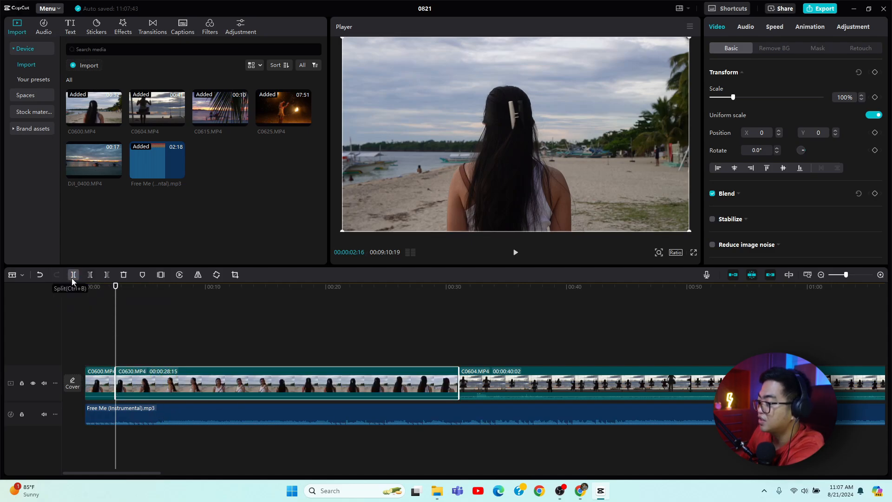
{"action": "right_click", "coordinate": [98, 389]}
{"action": "left_click", "coordinate": [111, 224]}
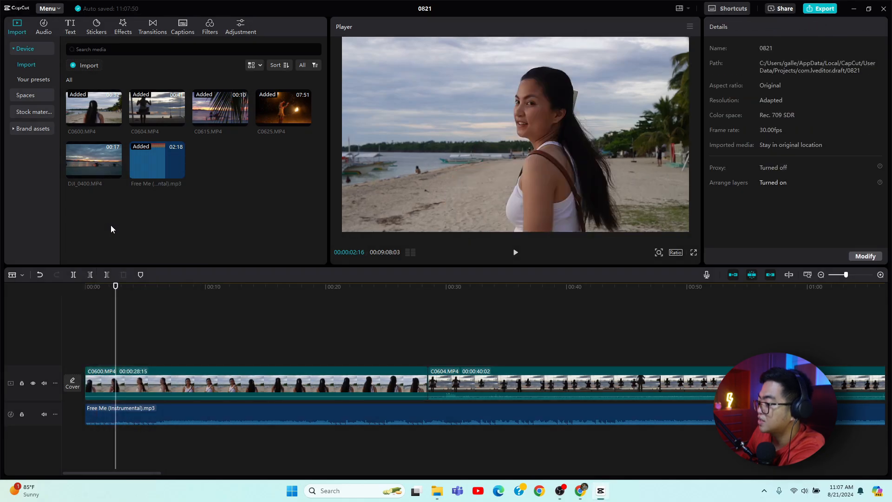
Cut the C0600 clip at about 9 seconds and delete everything of it after that point.
{"action": "left_click_drag", "start_coordinate": [116, 297], "coordinate": [201, 323]}
{"action": "left_click", "coordinate": [220, 381]}
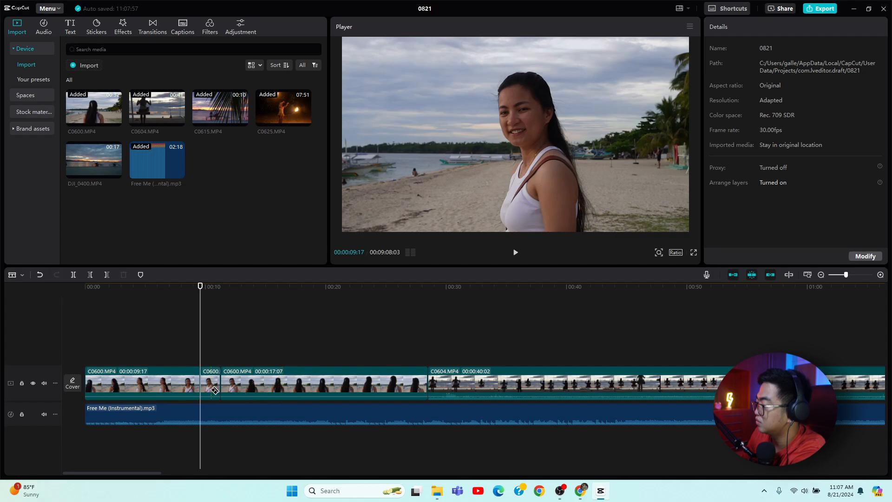
{"action": "left_click", "coordinate": [210, 391]}
{"action": "right_click", "coordinate": [215, 388]}
{"action": "left_click", "coordinate": [223, 217]}
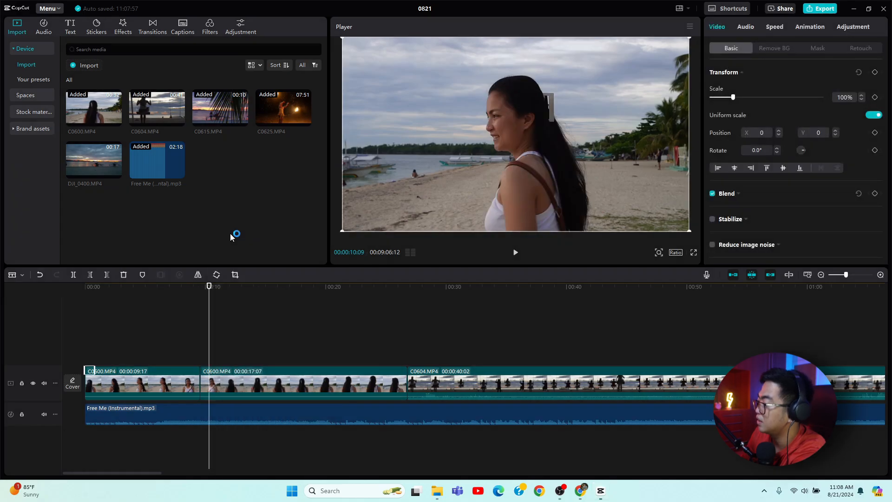
{"action": "right_click", "coordinate": [249, 378]}
{"action": "left_click", "coordinate": [268, 217]}
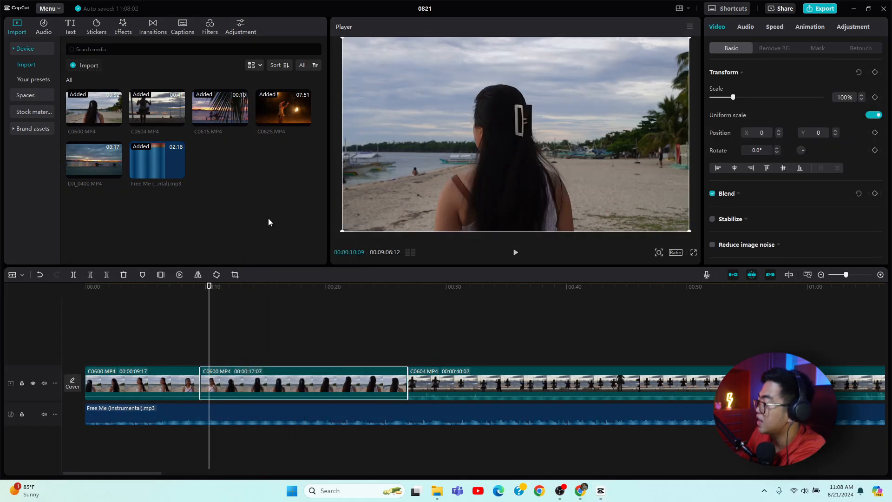
Split the C0604 clip at about 17 seconds and delete its first 8-second section.
{"action": "left_click", "coordinate": [291, 288]}
{"action": "mouse_move", "coordinate": [293, 288]}
{"action": "left_mouse_down"}
{"action": "mouse_move", "coordinate": [269, 296]}
{"action": "mouse_move", "coordinate": [299, 302]}
{"action": "left_mouse_up"}
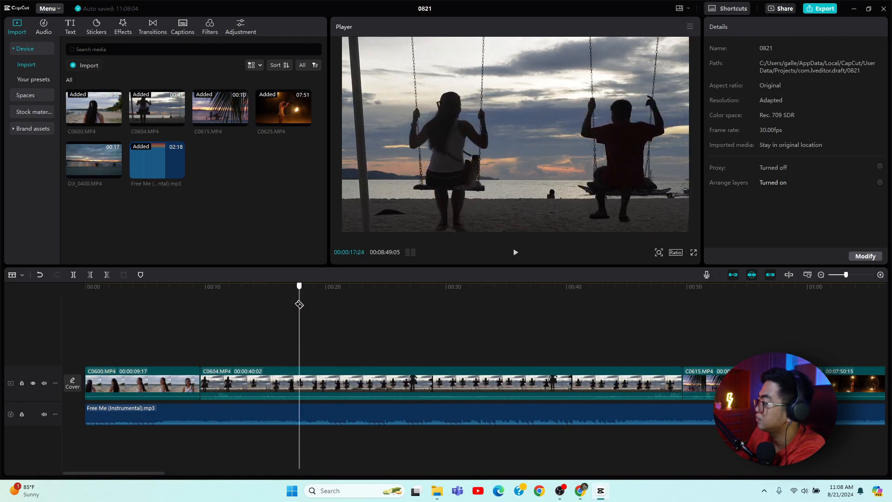
{"action": "left_click", "coordinate": [322, 389]}
{"action": "key", "text": "ctrl+z"}
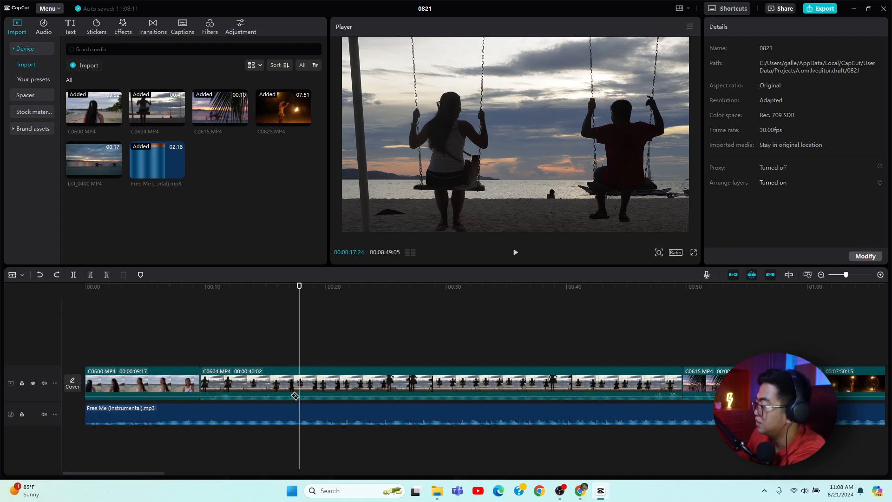
{"action": "left_click", "coordinate": [287, 389]}
{"action": "key", "text": "ctrl+z"}
{"action": "left_click", "coordinate": [74, 275]}
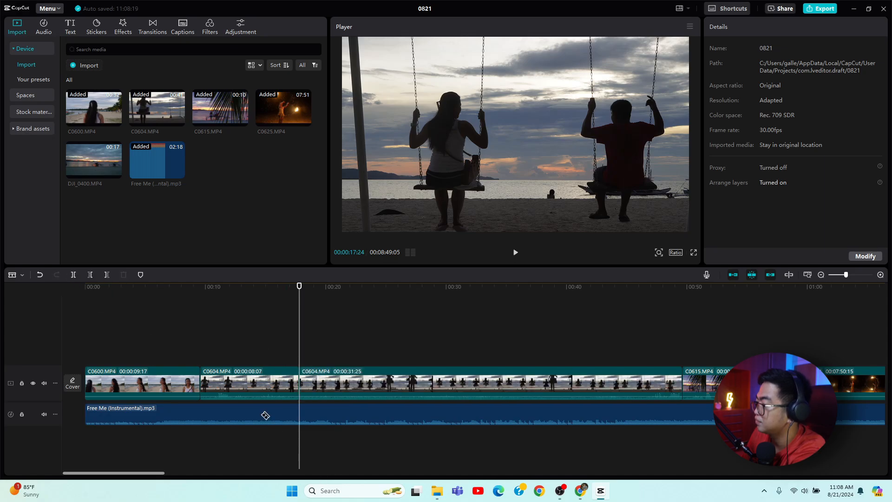
{"action": "right_click", "coordinate": [276, 383]}
{"action": "left_click", "coordinate": [286, 218]}
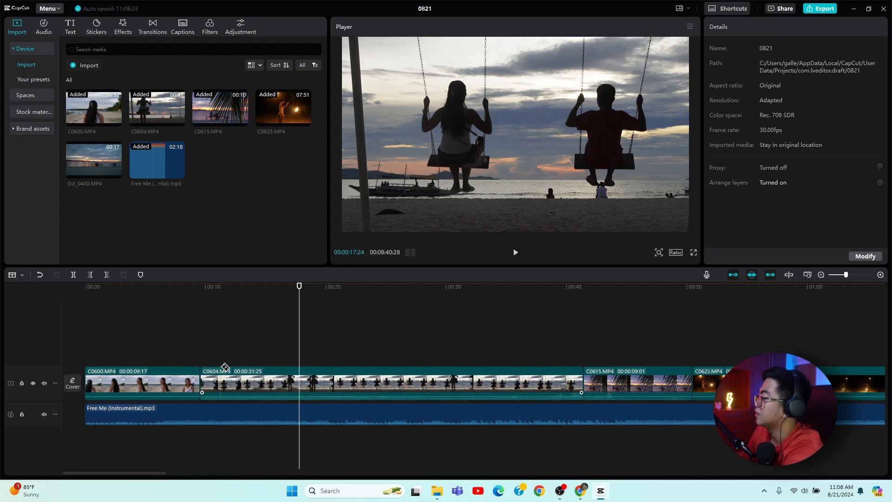
Play the edit, then split the C0604 clip at about 21 seconds and delete the remainder after the cut.
{"action": "key", "text": "space"}
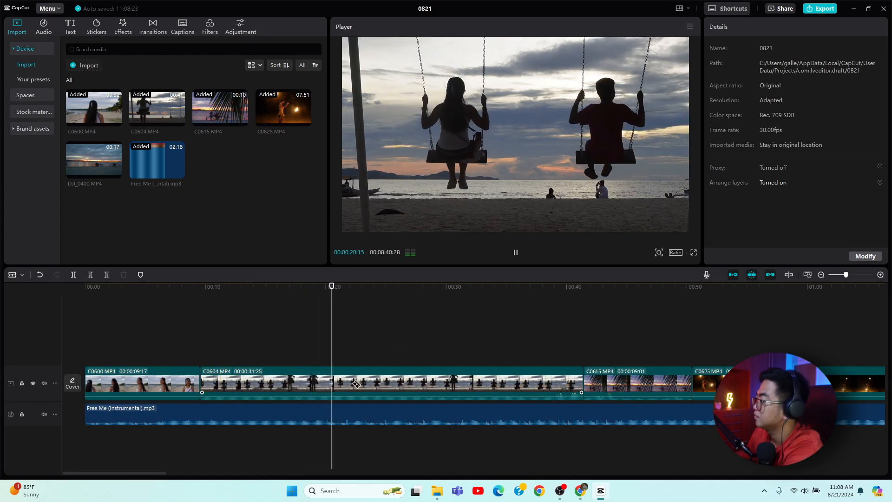
{"action": "key", "text": "space"}
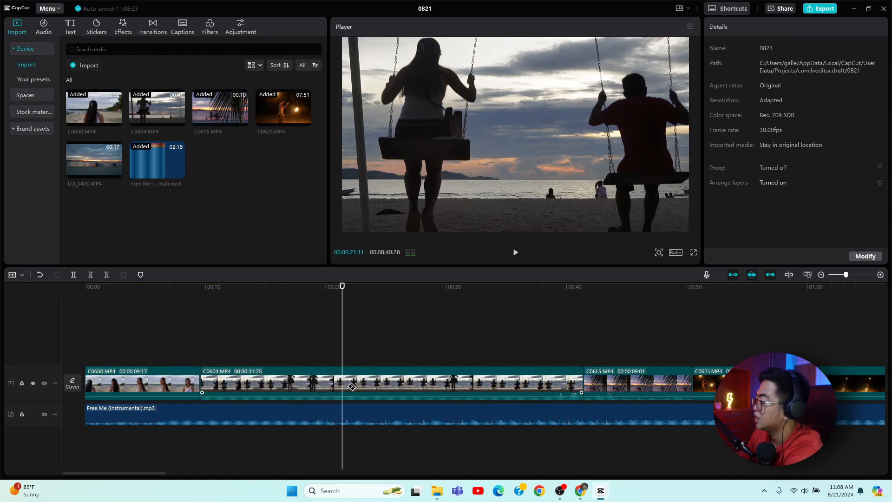
{"action": "left_click", "coordinate": [376, 389]}
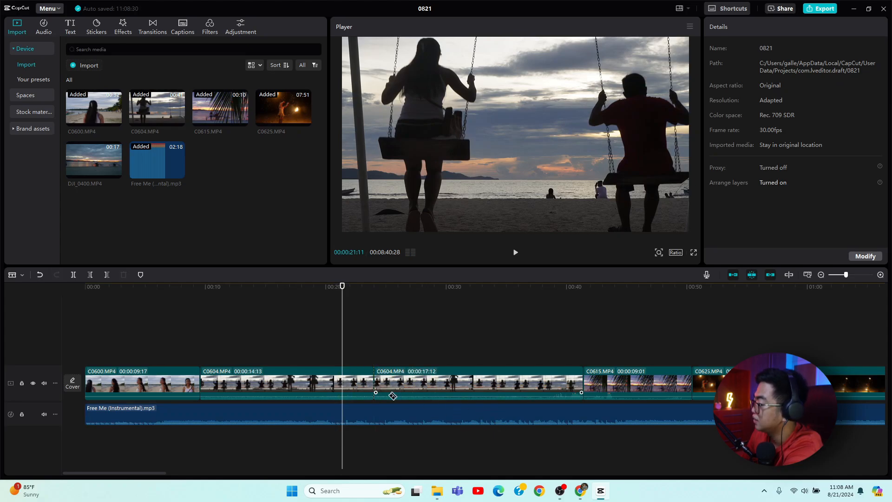
{"action": "key", "text": "ctrl+z"}
{"action": "left_click", "coordinate": [342, 386]}
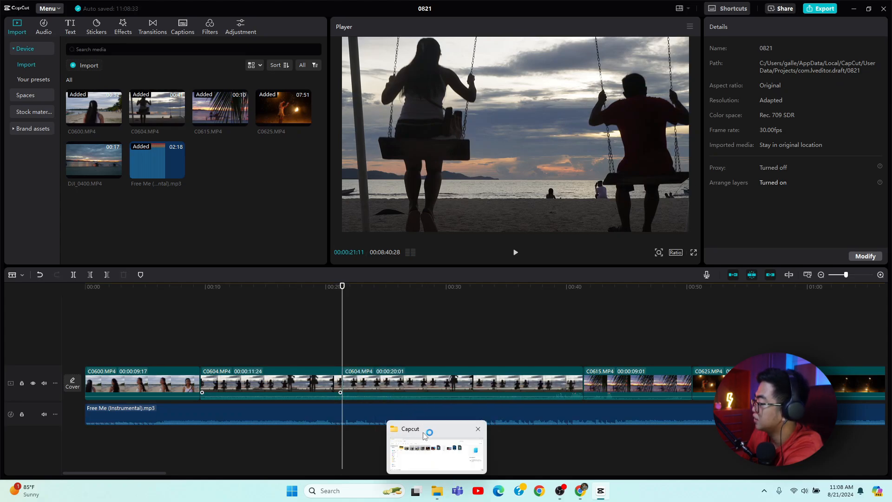
{"action": "right_click", "coordinate": [418, 391]}
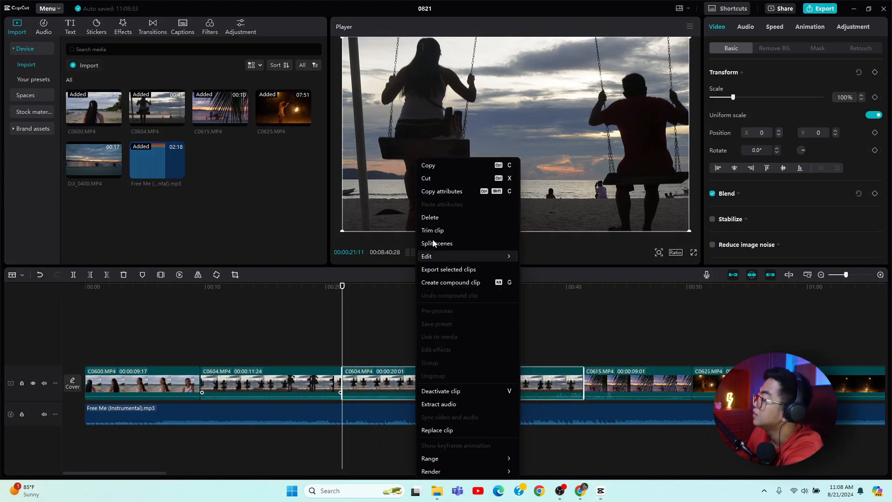
{"action": "left_click", "coordinate": [444, 217]}
Delete the C0615 clip from the main track.
{"action": "key", "text": "space"}
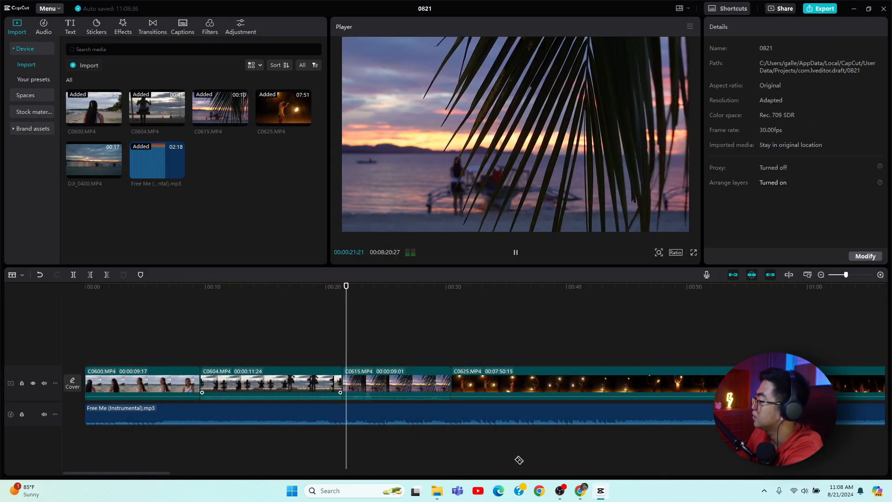
{"action": "right_click", "coordinate": [411, 386]}
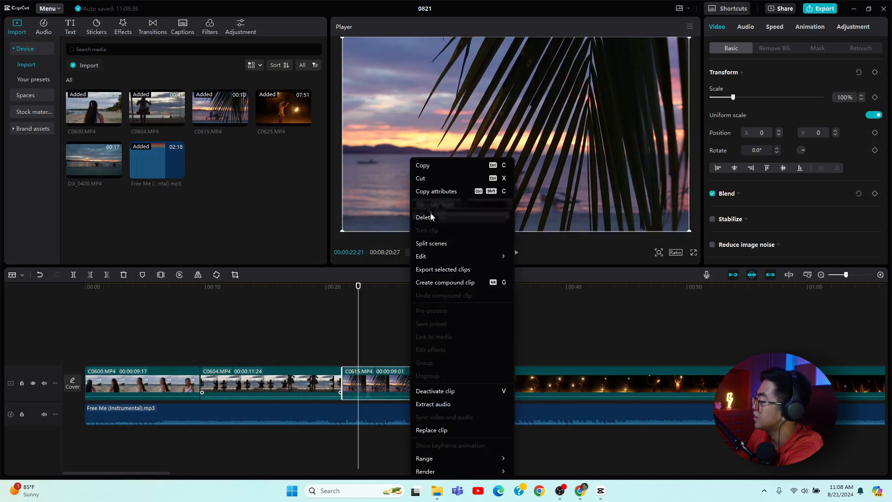
{"action": "left_click", "coordinate": [424, 217]}
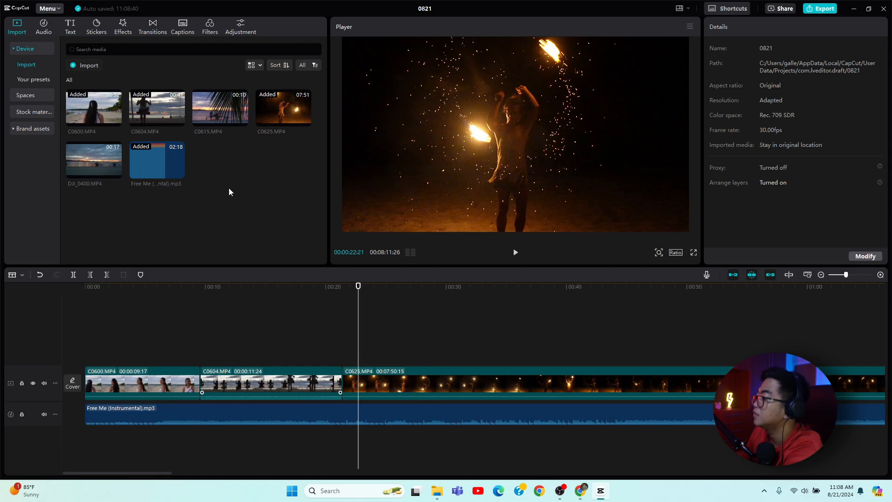
{"action": "left_click", "coordinate": [653, 399]}
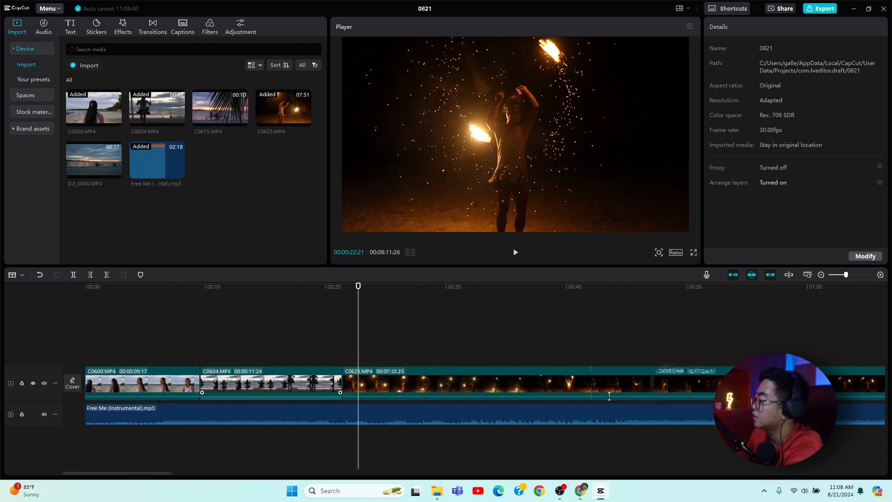
{"action": "key", "text": "ctrl+z"}
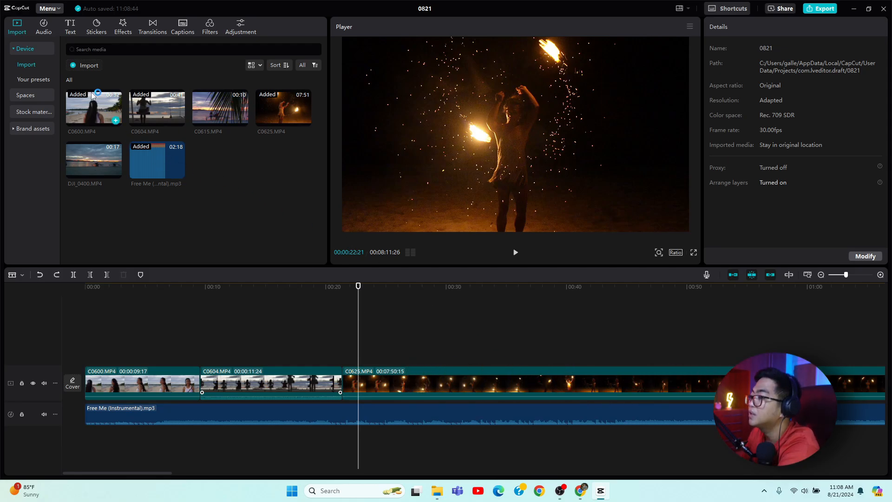
Insert the DJI_0400 clip into the main track directly after the first C0600 clip.
{"action": "left_click", "coordinate": [141, 275]}
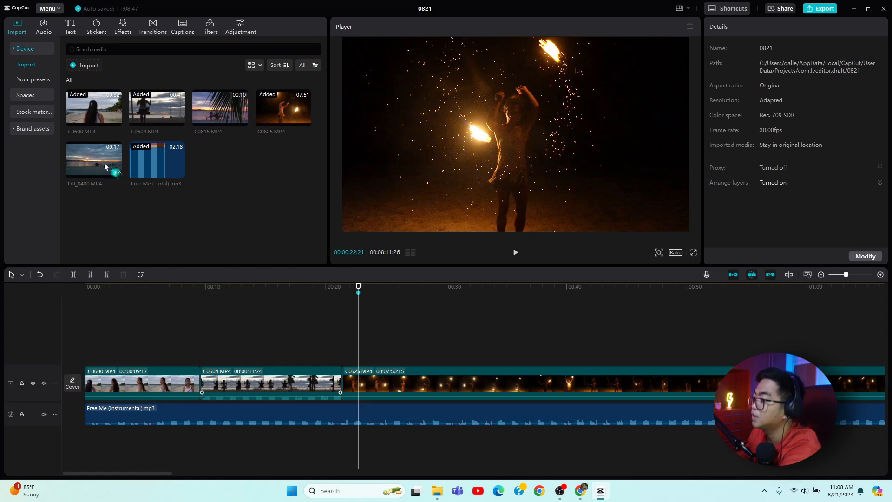
{"action": "left_click_drag", "start_coordinate": [105, 166], "coordinate": [322, 333]}
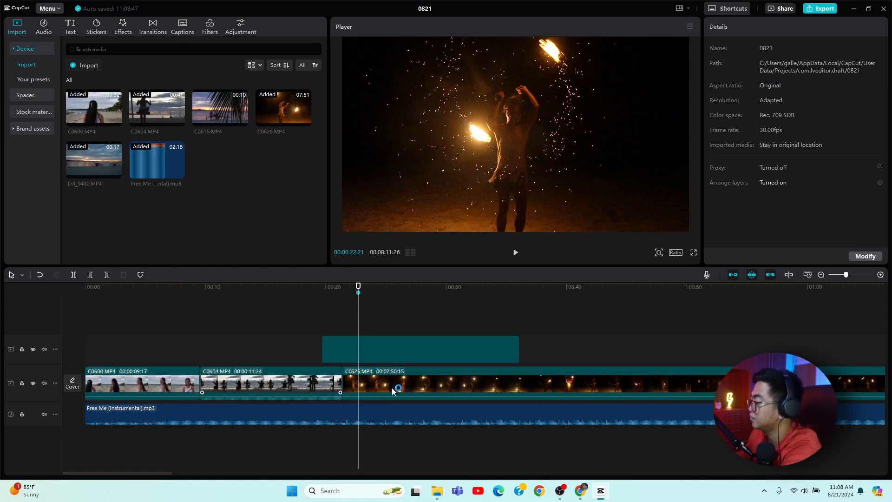
{"action": "left_click_drag", "start_coordinate": [398, 392], "coordinate": [596, 387]}
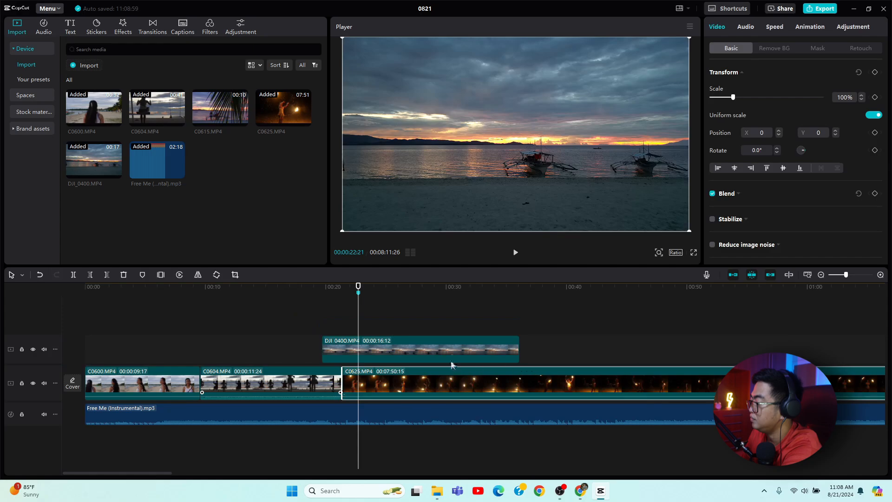
{"action": "left_click_drag", "start_coordinate": [427, 387], "coordinate": [460, 354]}
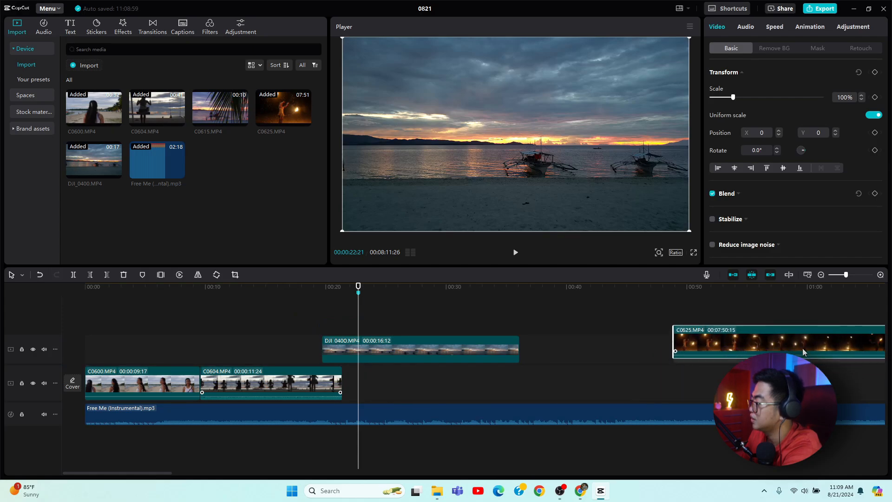
{"action": "left_click", "coordinate": [324, 384]}
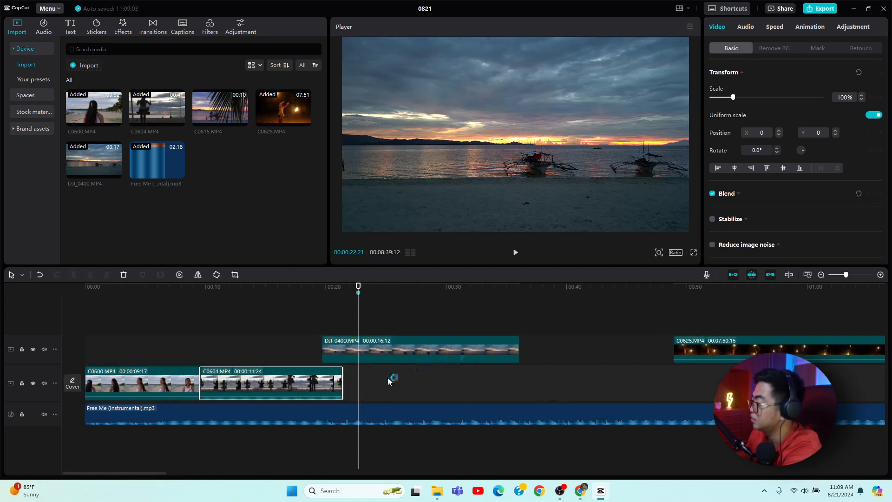
{"action": "left_click_drag", "start_coordinate": [297, 391], "coordinate": [597, 323]}
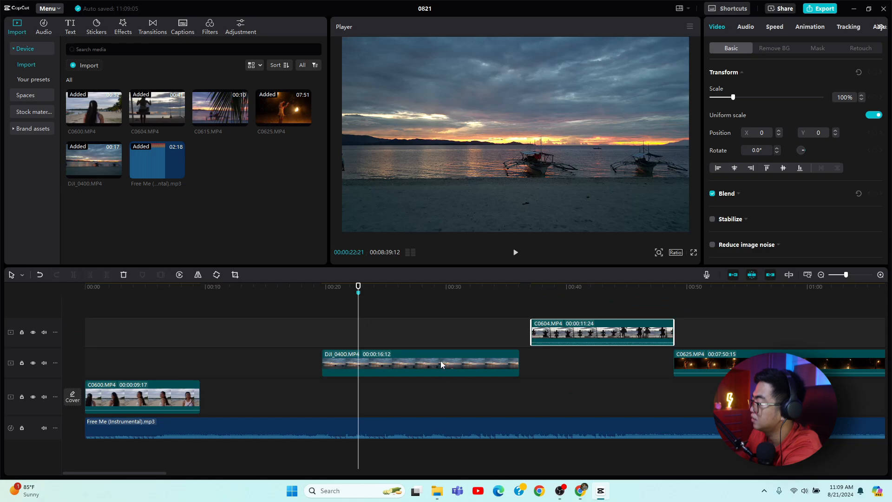
{"action": "left_click_drag", "start_coordinate": [437, 359], "coordinate": [316, 399]}
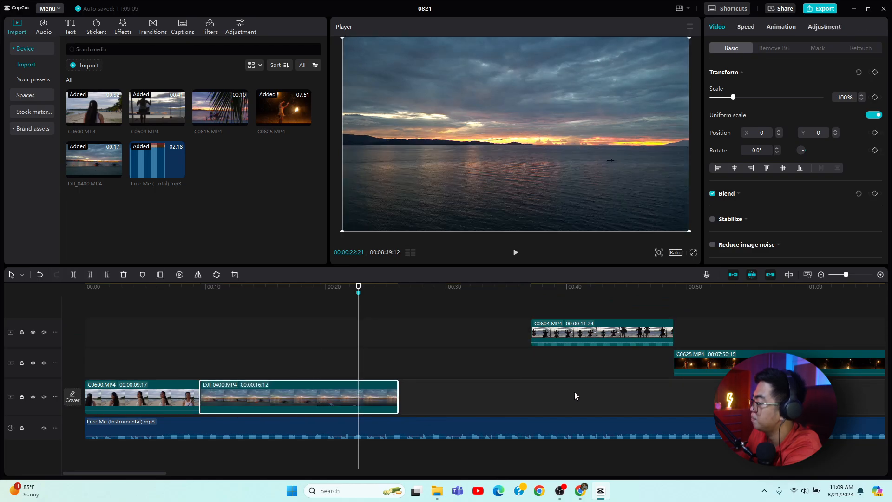
Move the C0604 and C0625 clips back onto the main track after DJI_0400, closing the gaps.
{"action": "left_click_drag", "start_coordinate": [626, 339], "coordinate": [489, 403]}
{"action": "left_click", "coordinate": [253, 298]}
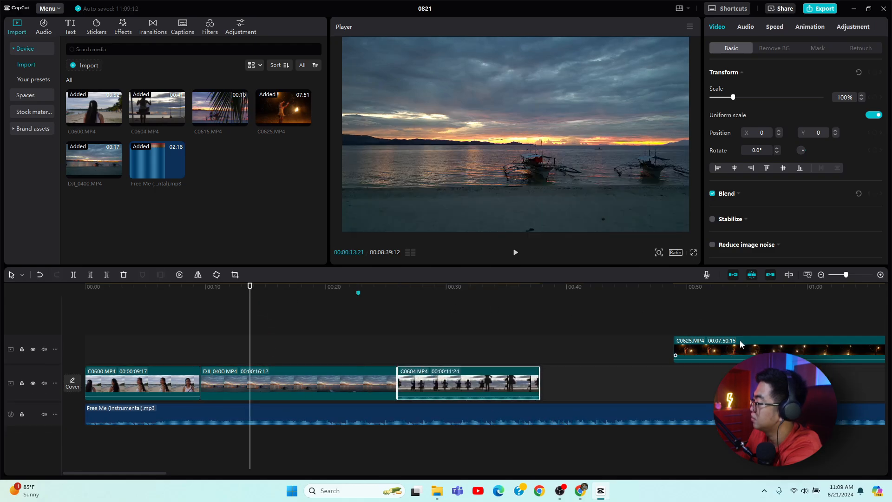
{"action": "left_click_drag", "start_coordinate": [737, 345], "coordinate": [602, 382]}
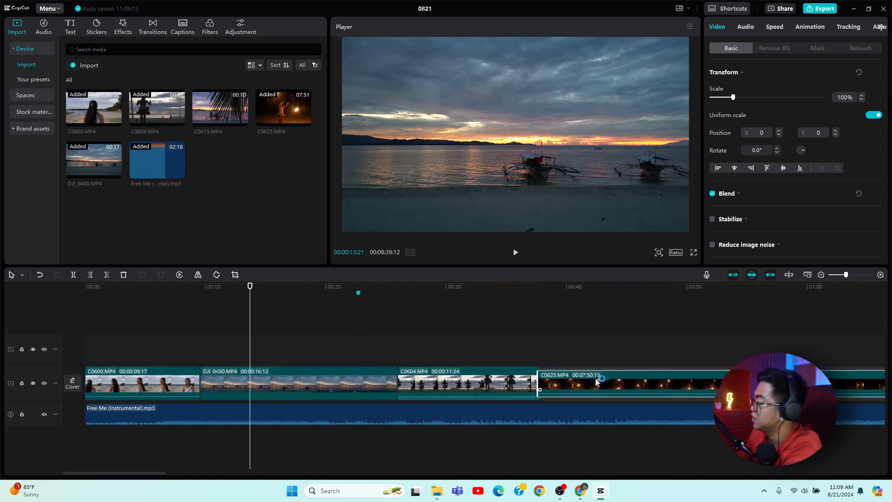
Split the DJI_0400 clip at about 13 seconds on the timeline.
{"action": "key", "text": "space"}
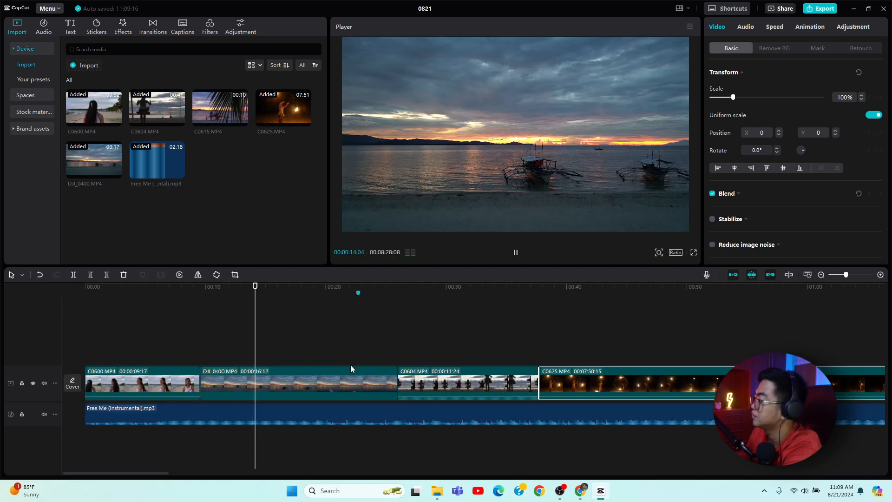
{"action": "key", "text": "space"}
{"action": "left_click", "coordinate": [206, 390]}
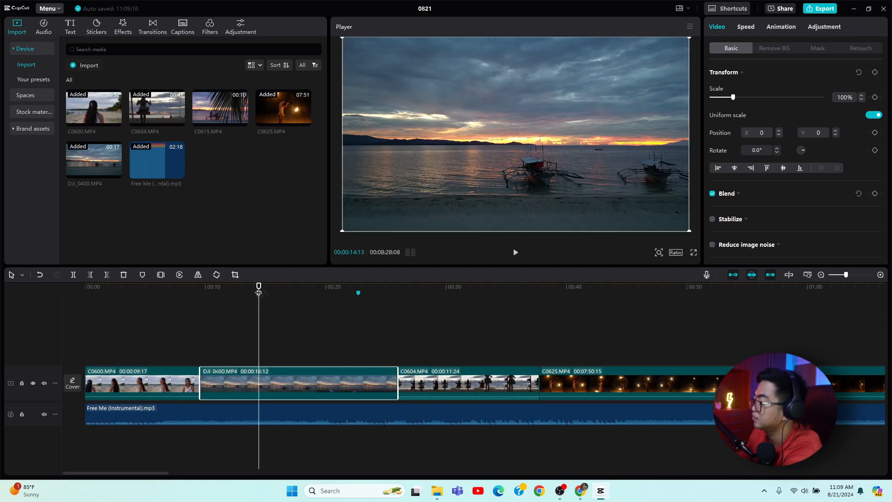
{"action": "mouse_move", "coordinate": [259, 293]}
{"action": "left_mouse_down"}
{"action": "mouse_move", "coordinate": [231, 293]}
{"action": "mouse_move", "coordinate": [250, 293]}
{"action": "left_mouse_up"}
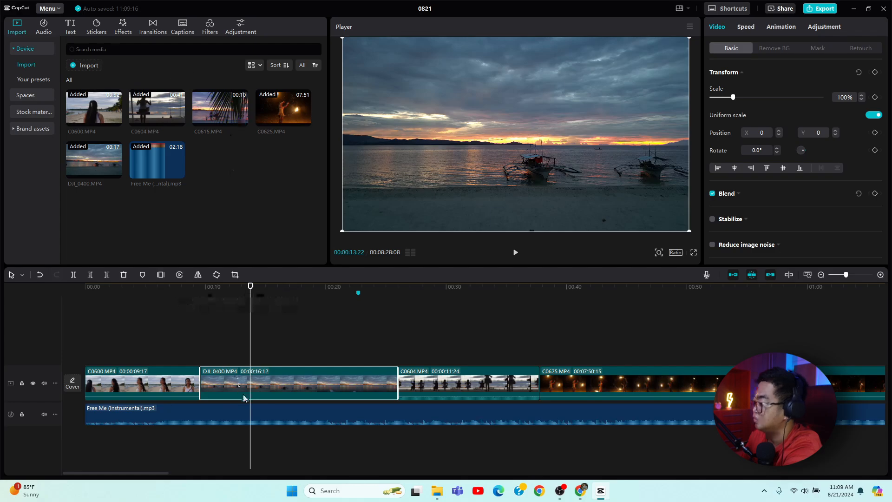
{"action": "key", "text": "ctrl+b"}
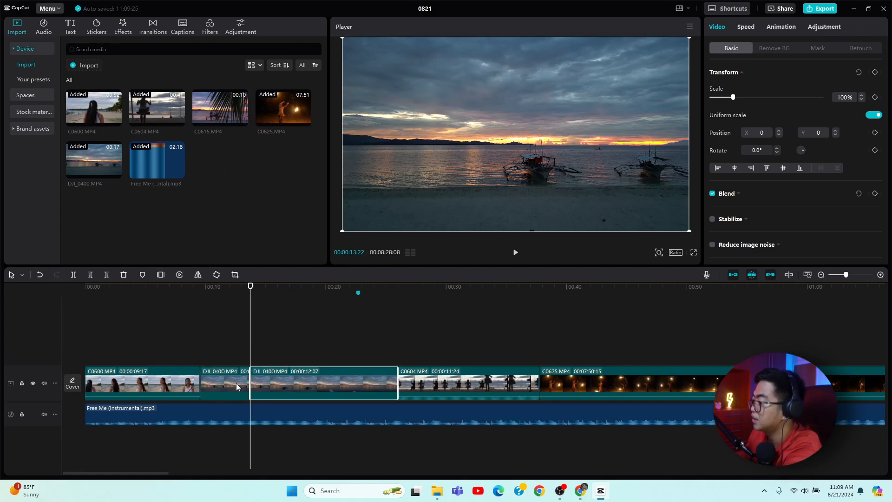
Delete the first section of the split DJI_0400 clip from the main track.
{"action": "right_click", "coordinate": [236, 383]}
{"action": "left_click", "coordinate": [256, 218]}
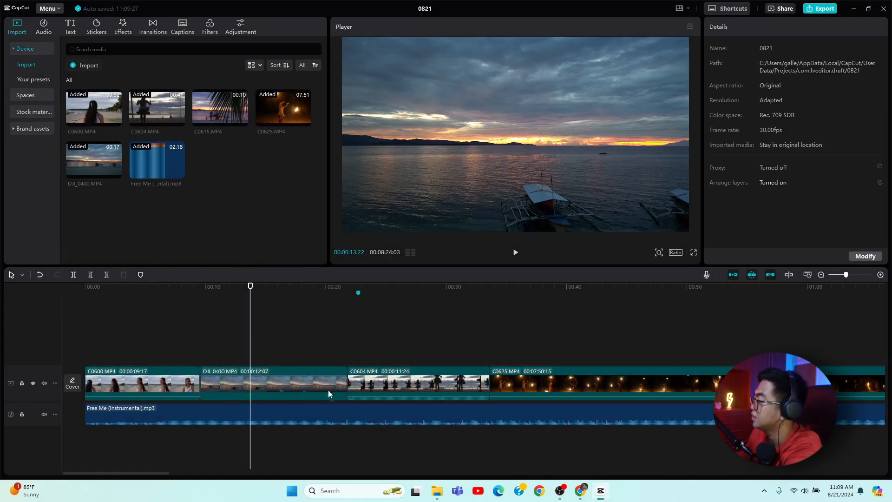
Play back the timeline from the C0604 clip onward to review the edited sequence.
{"action": "key", "text": "space"}
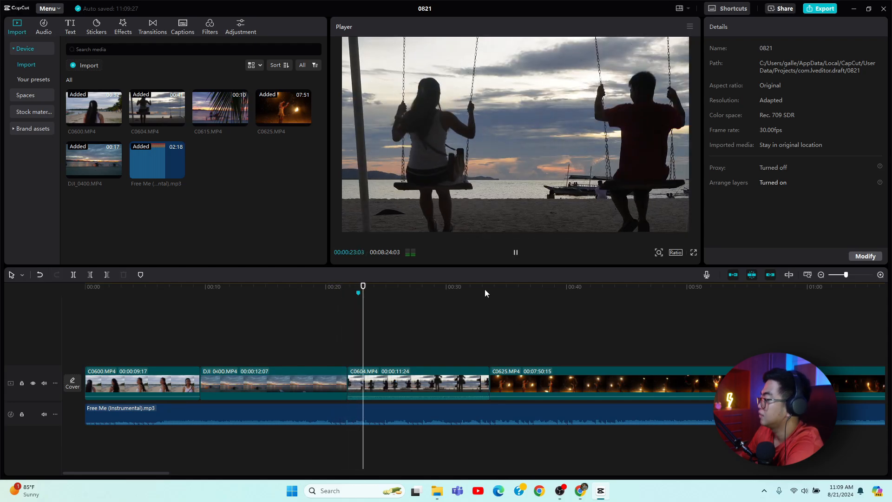
{"action": "left_click", "coordinate": [458, 287]}
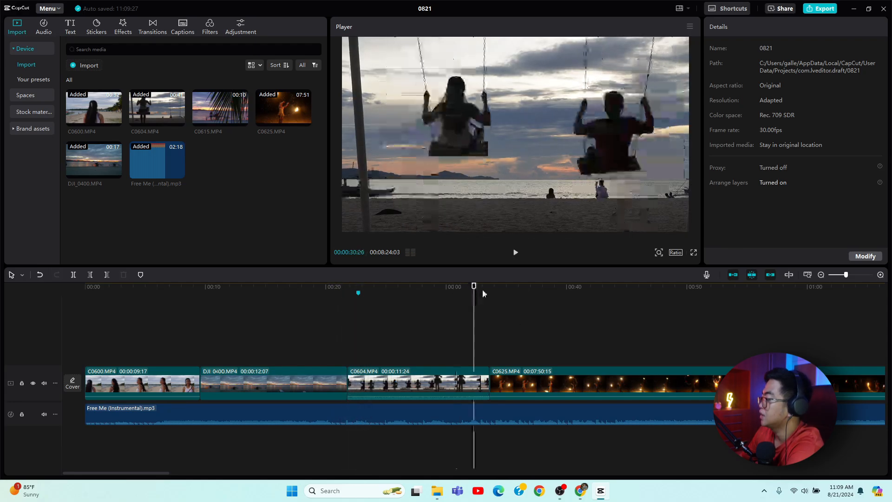
{"action": "key", "text": "space"}
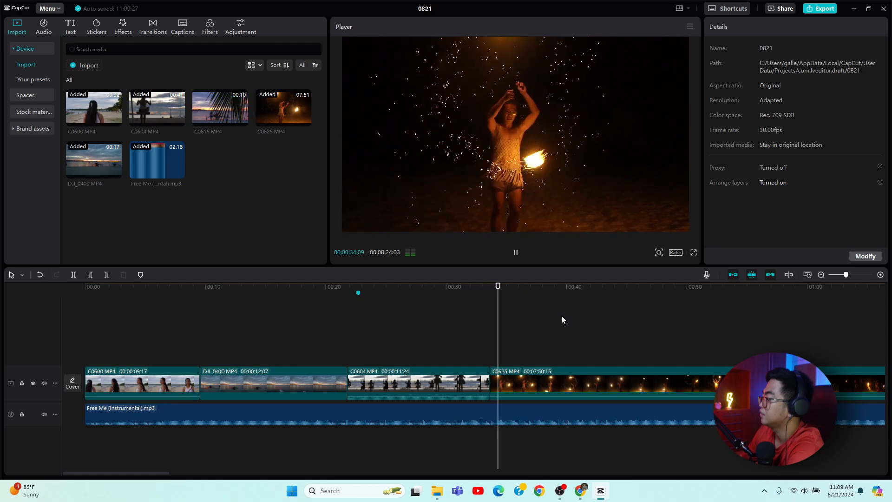
{"action": "key", "text": "space"}
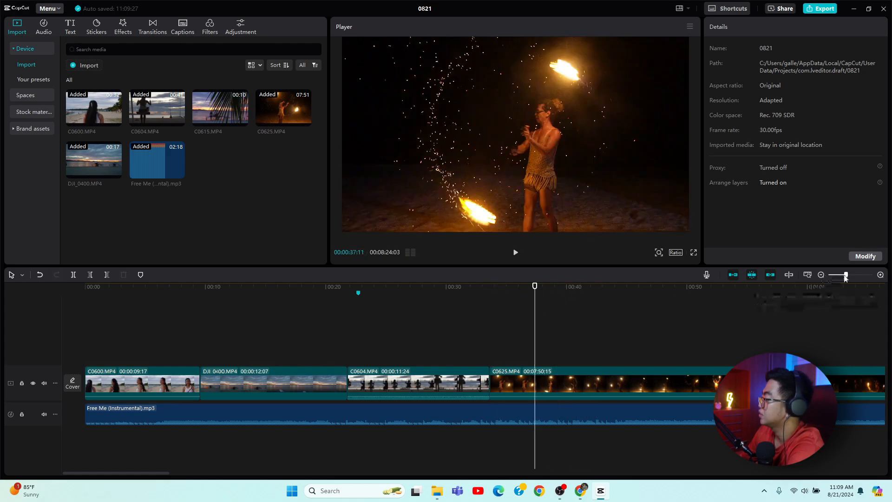
Split the C0625 clip at about 2:01 on the timeline and delete the portion before the split.
{"action": "mouse_move", "coordinate": [846, 275]}
{"action": "left_mouse_down"}
{"action": "mouse_move", "coordinate": [798, 288]}
{"action": "mouse_move", "coordinate": [845, 274]}
{"action": "left_mouse_up"}
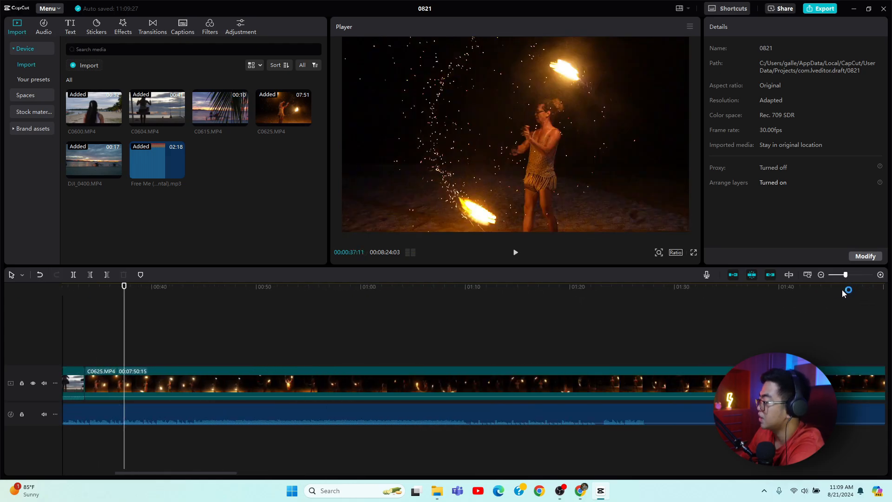
{"action": "left_click", "coordinate": [638, 287]}
{"action": "left_click_drag", "start_coordinate": [552, 286], "coordinate": [511, 296]}
{"action": "left_click_drag", "start_coordinate": [557, 275], "coordinate": [607, 312]}
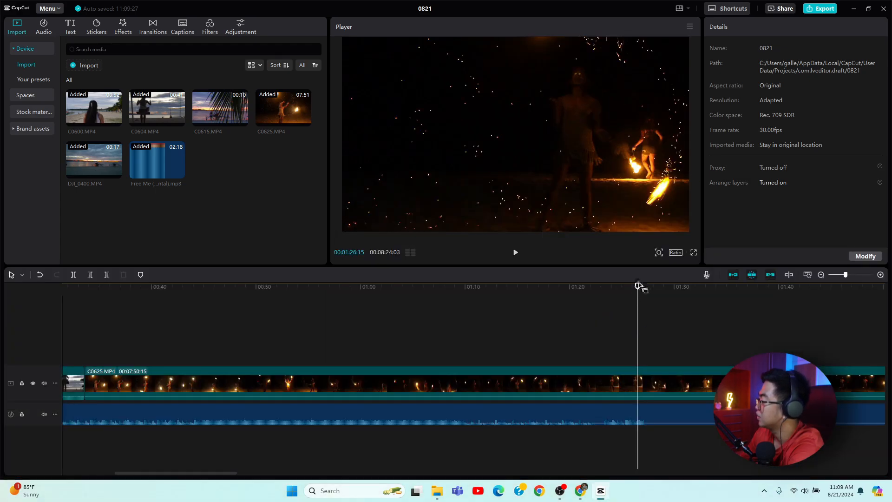
{"action": "left_click_drag", "start_coordinate": [637, 287], "coordinate": [385, 326]}
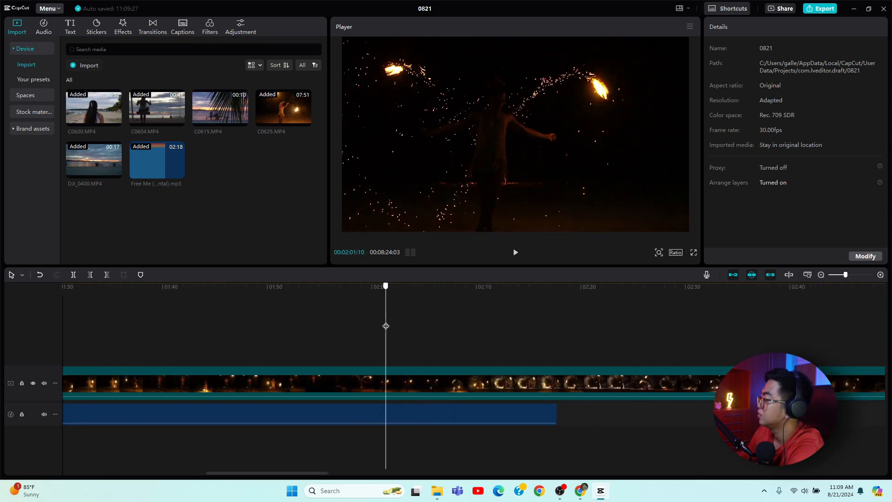
{"action": "left_click", "coordinate": [415, 378]}
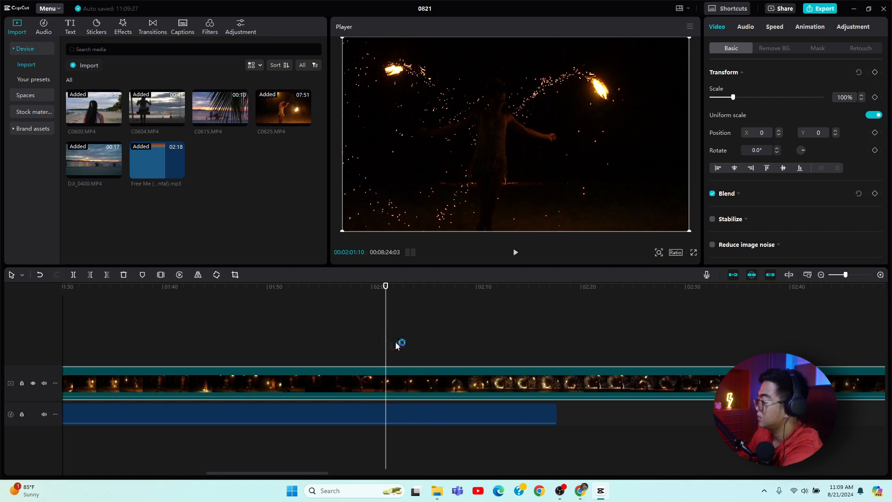
{"action": "key", "text": "ctrl+b"}
{"action": "right_click", "coordinate": [365, 378]}
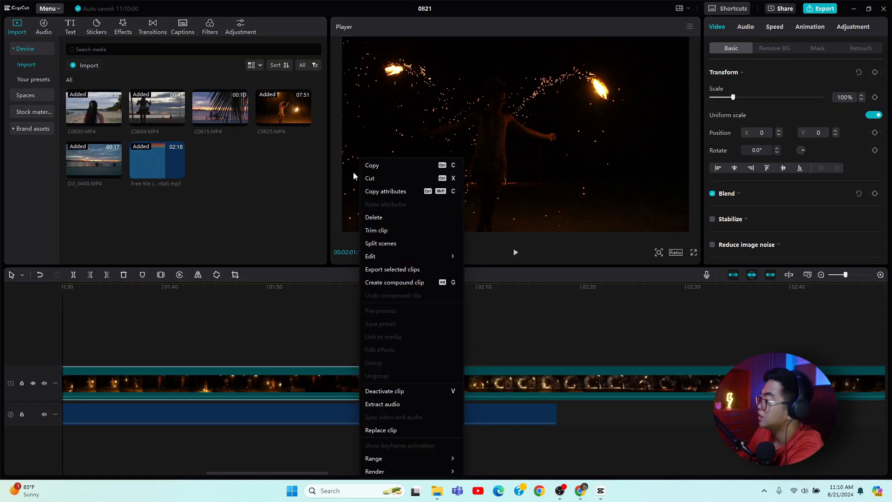
{"action": "left_click", "coordinate": [380, 217]}
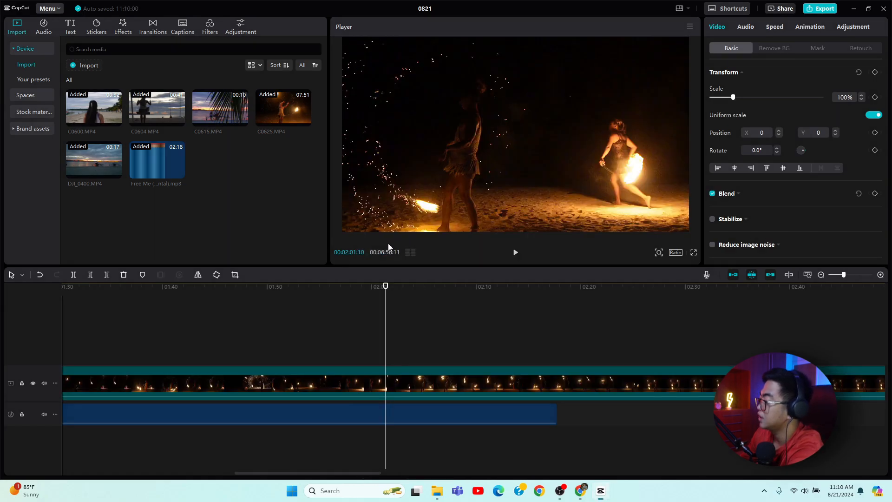
Trim the end of the C0625 clip so it lasts about 54 seconds.
{"action": "left_click", "coordinate": [424, 384]}
{"action": "left_click_drag", "start_coordinate": [359, 474], "coordinate": [173, 478]}
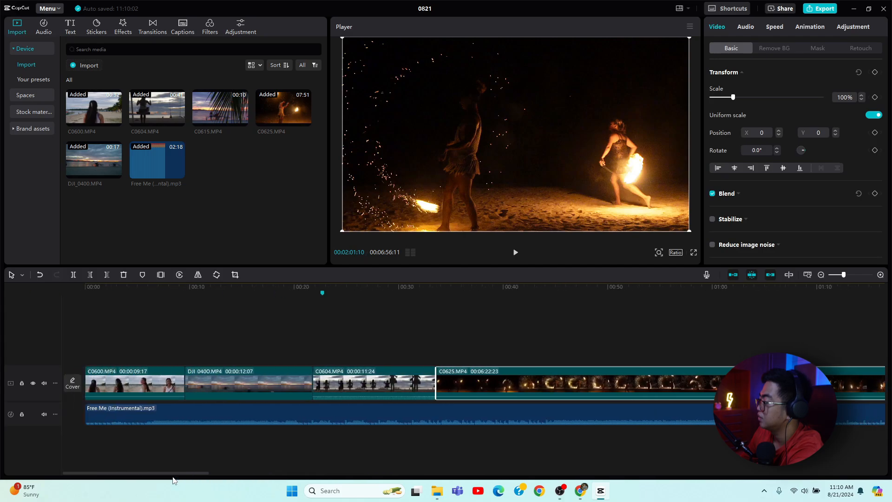
{"action": "left_click_drag", "start_coordinate": [844, 277], "coordinate": [833, 275]}
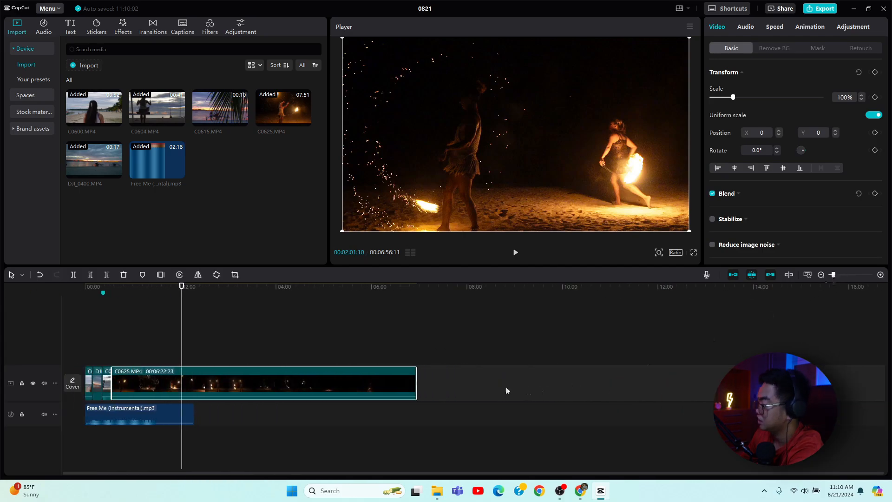
{"action": "left_click_drag", "start_coordinate": [416, 382], "coordinate": [214, 398]}
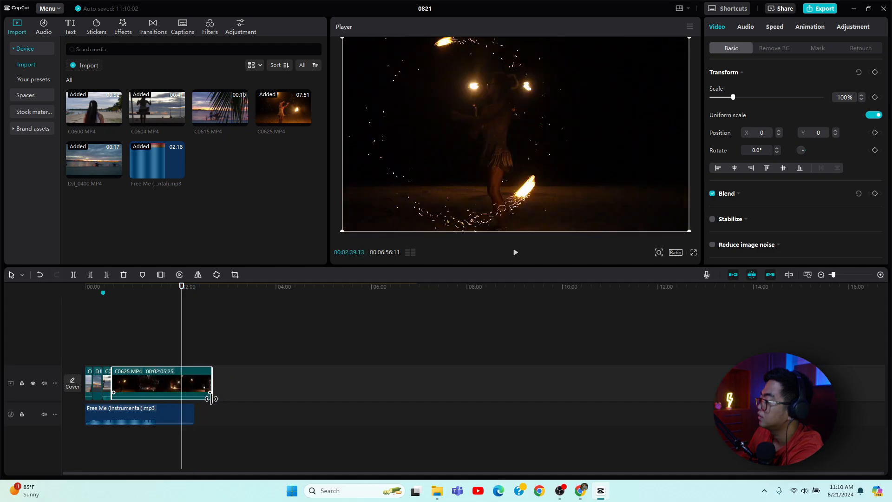
{"action": "left_click", "coordinate": [110, 303]}
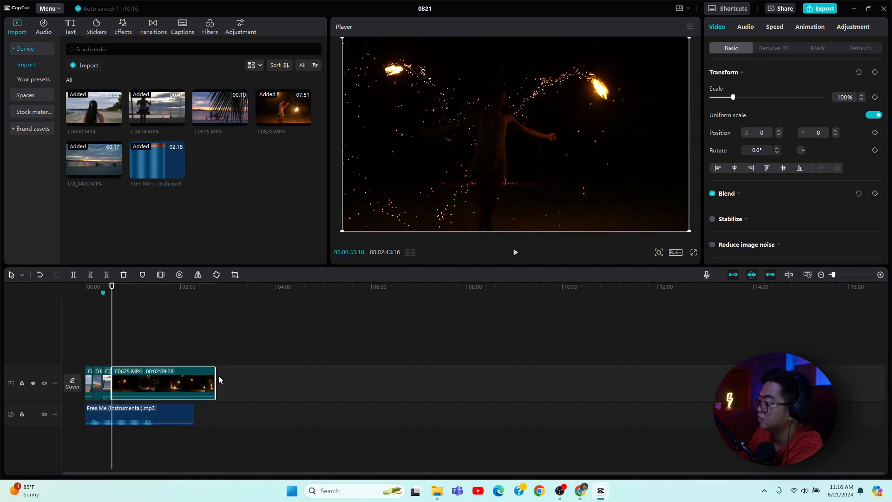
{"action": "left_click_drag", "start_coordinate": [214, 380], "coordinate": [154, 387]}
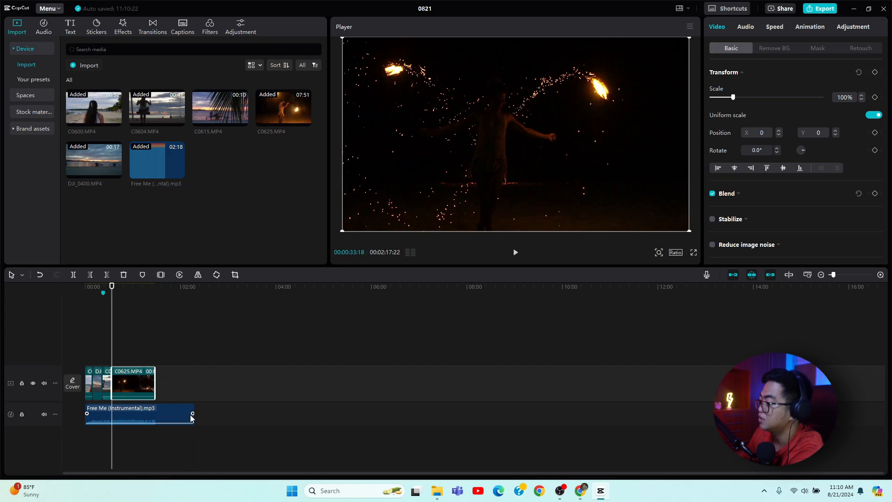
Trim the end of the Free Me (Instrumental) music track to match the end of the video.
{"action": "left_click_drag", "start_coordinate": [192, 415], "coordinate": [153, 416]}
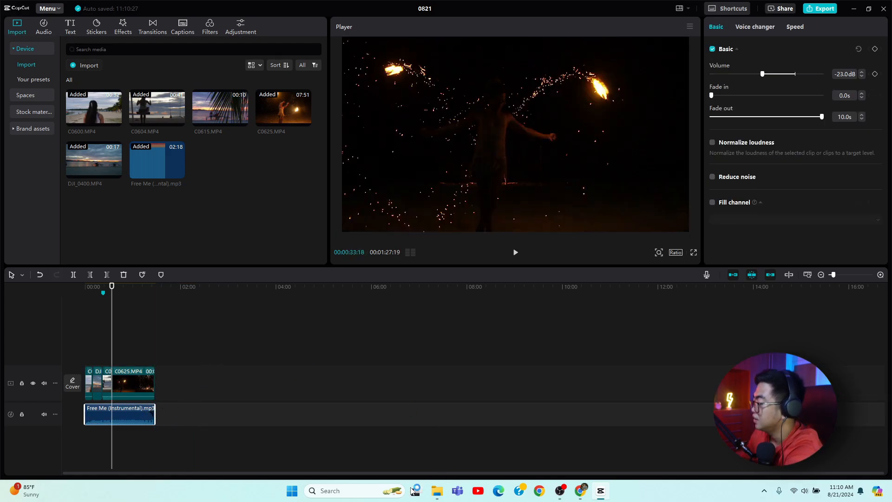
{"action": "left_click_drag", "start_coordinate": [112, 286], "coordinate": [84, 291]}
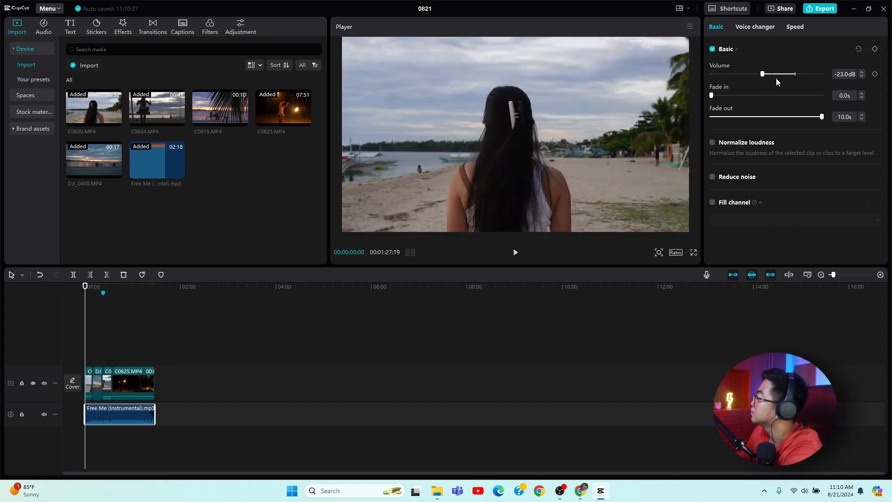
{"action": "left_click_drag", "start_coordinate": [832, 276], "coordinate": [835, 277]}
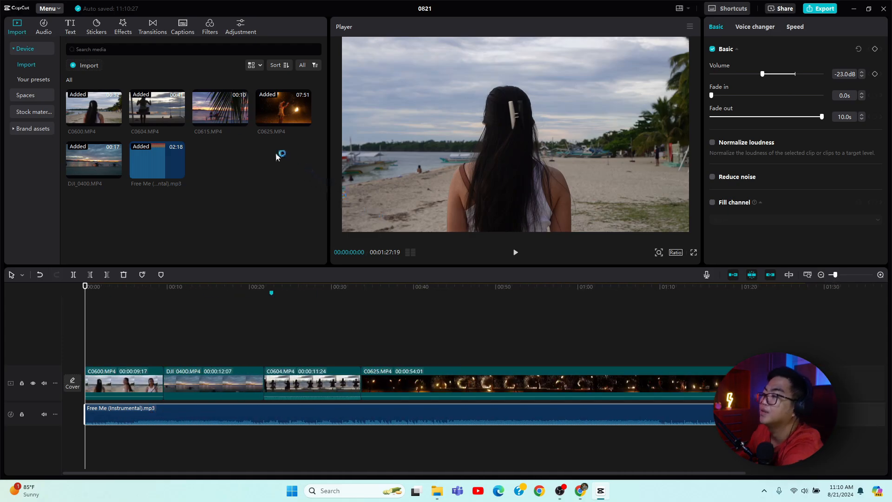
Browse the audio sound effects and search them for wave sounds.
{"action": "left_click", "coordinate": [45, 26]}
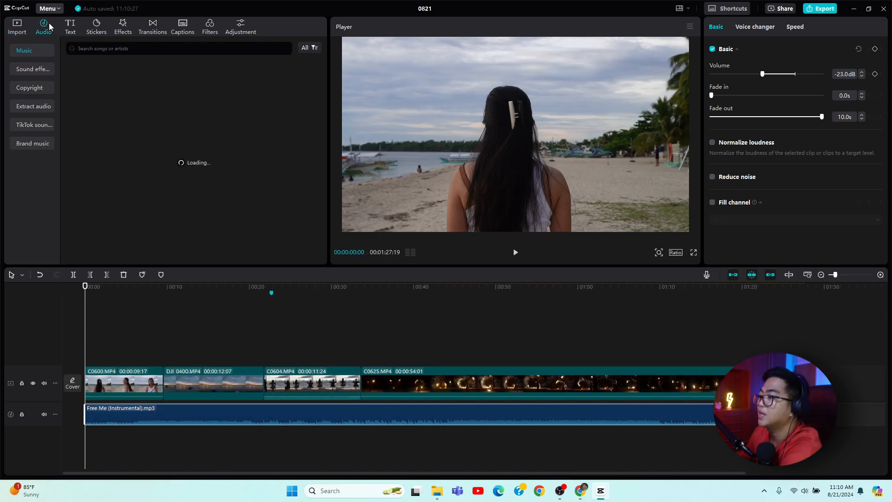
{"action": "left_click", "coordinate": [42, 70]}
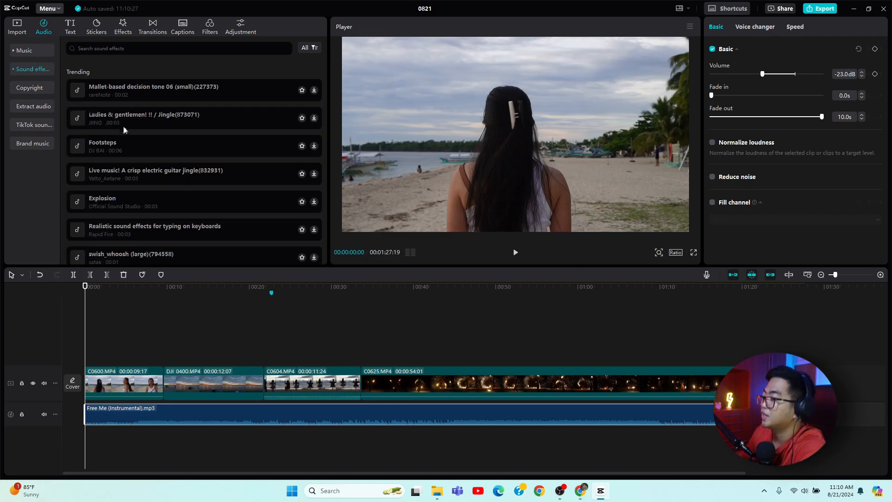
{"action": "scroll", "coordinate": [229, 163], "scroll_direction": "down", "scroll_amount": 3}
{"action": "scroll", "coordinate": [230, 164], "scroll_direction": "up", "scroll_amount": 3}
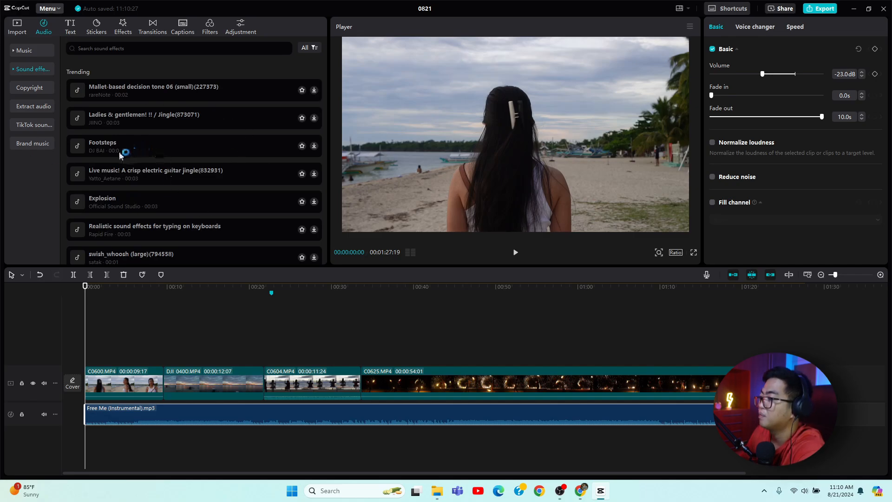
{"action": "left_click", "coordinate": [316, 145]}
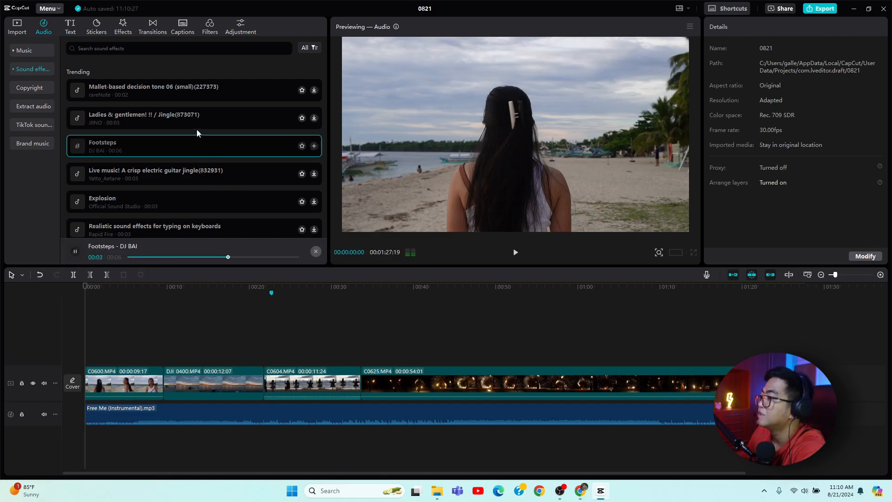
{"action": "left_click", "coordinate": [132, 49]}
{"action": "type", "text": "wave"}
{"action": "key", "text": "Return"}
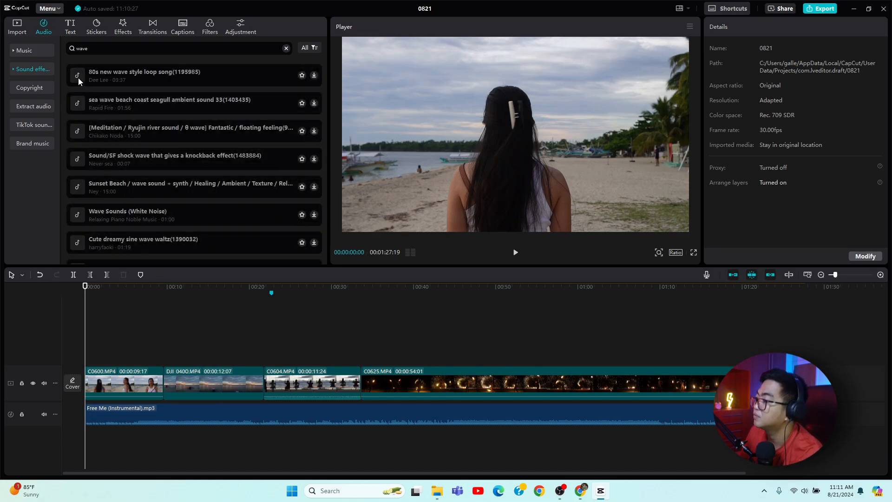
Try the 'sea wave beach coast seagull ambient sound 33' effect on a new track at about 9 seconds, then delete it.
{"action": "left_click", "coordinate": [76, 102]}
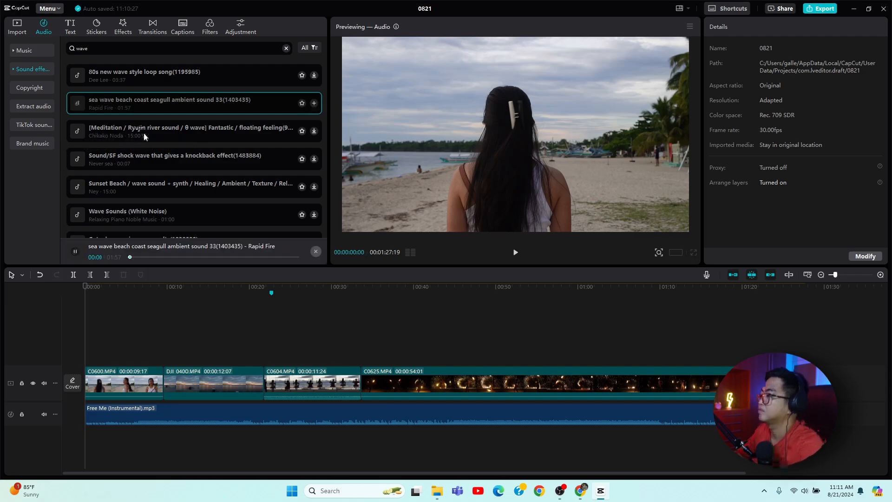
{"action": "left_click_drag", "start_coordinate": [183, 103], "coordinate": [185, 436]}
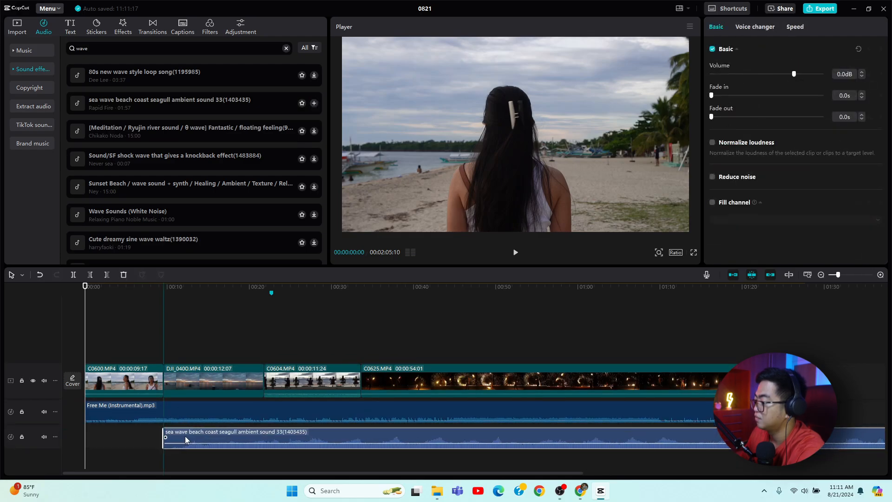
{"action": "left_click", "coordinate": [167, 289]}
{"action": "key", "text": "space"}
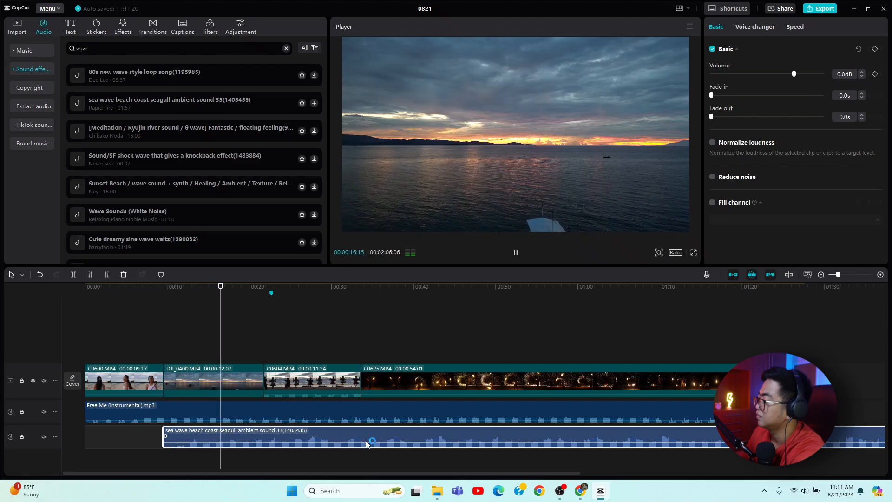
{"action": "left_click_drag", "start_coordinate": [366, 442], "coordinate": [368, 443]}
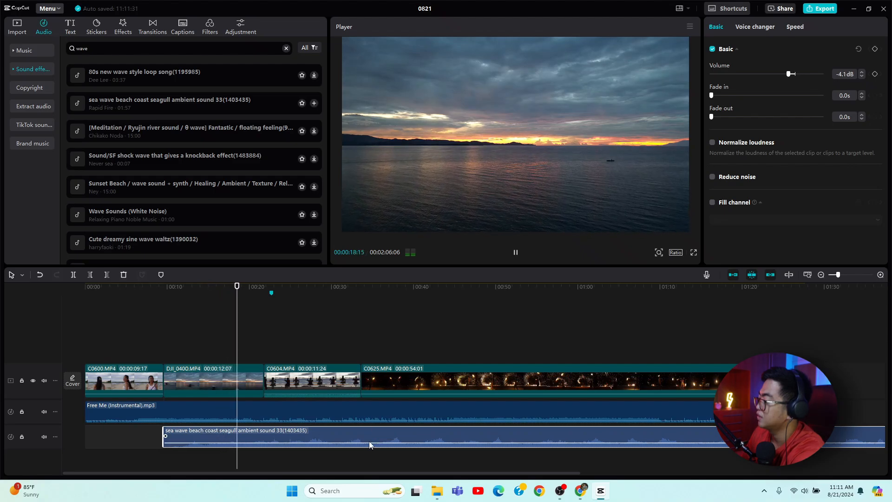
{"action": "right_click", "coordinate": [347, 430]}
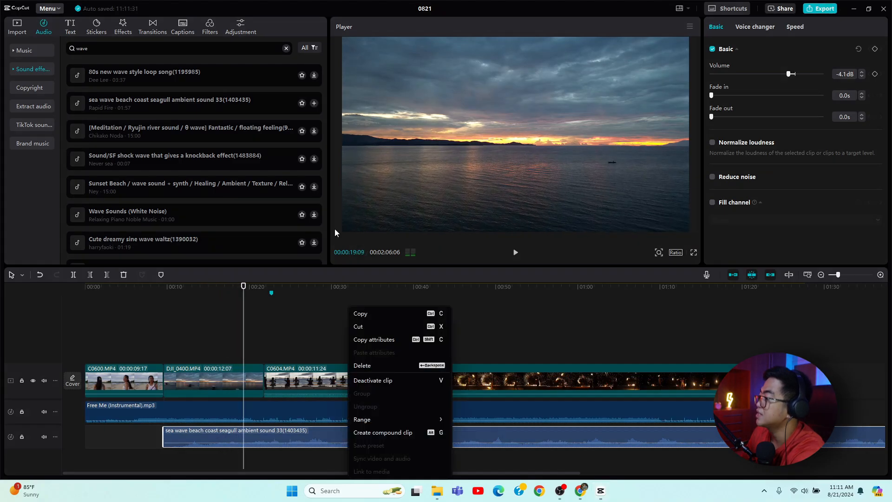
{"action": "left_click", "coordinate": [382, 367]}
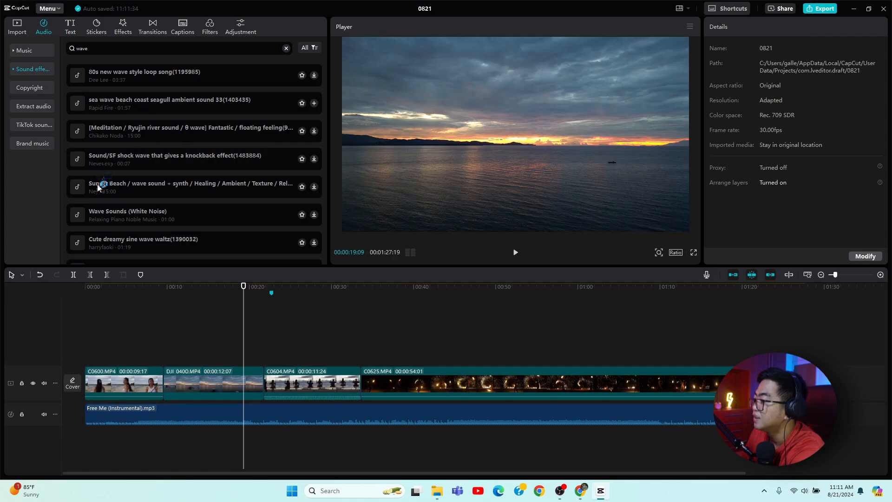
Add the 'Sunset Beach / wave sound + synth' effect on a new audio track starting at about 9 seconds.
{"action": "left_click", "coordinate": [81, 191]}
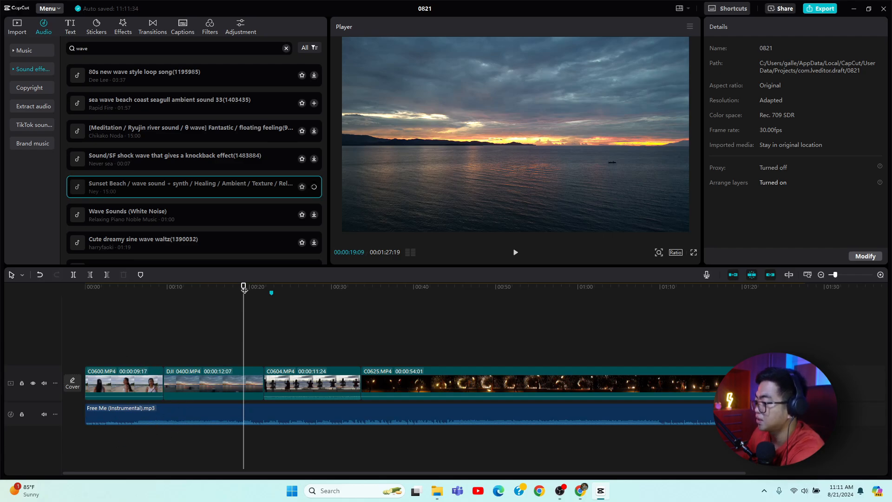
{"action": "left_click_drag", "start_coordinate": [245, 285], "coordinate": [68, 310]}
{"action": "key", "text": "space"}
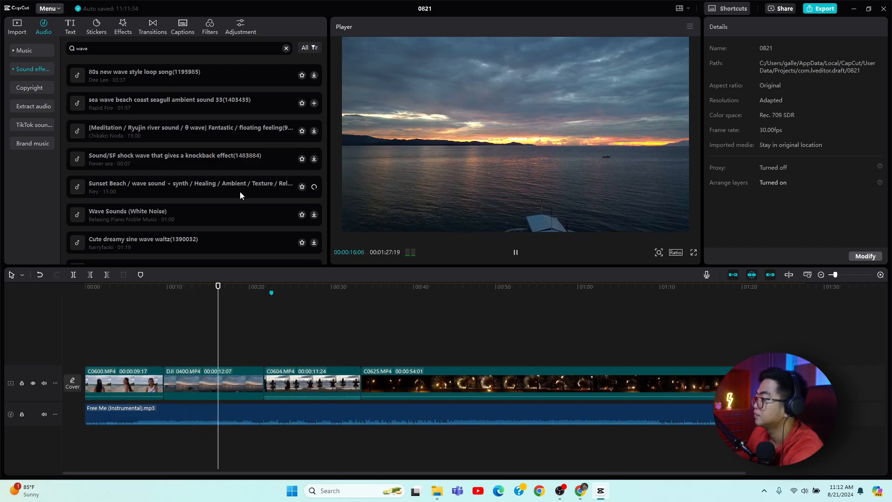
{"action": "left_click_drag", "start_coordinate": [240, 191], "coordinate": [163, 445]}
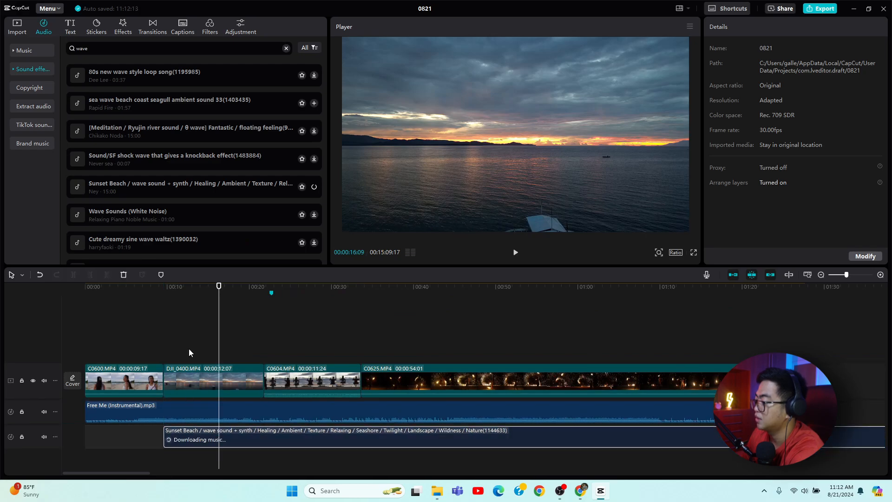
Lower the Sunset Beach sound effect's volume to -14.7 dB.
{"action": "left_click", "coordinate": [164, 290]}
{"action": "key", "text": "space"}
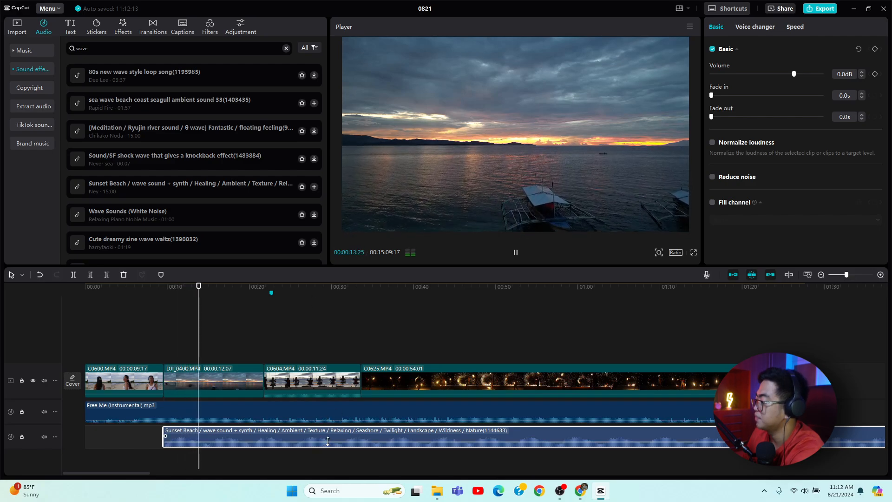
{"action": "left_click_drag", "start_coordinate": [333, 442], "coordinate": [333, 449]}
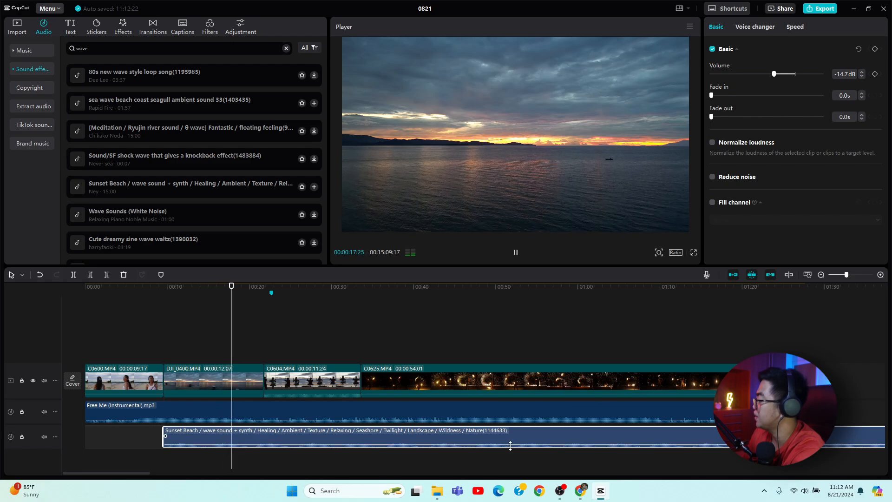
Lower the Sunset Beach sound effect's volume to -25.4 dB and play the timeline to check it.
{"action": "left_click_drag", "start_coordinate": [774, 74], "coordinate": [759, 83]}
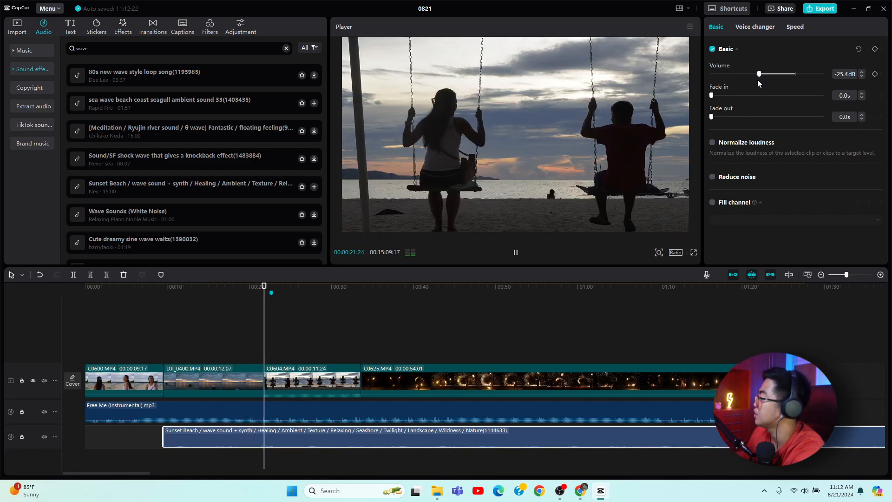
{"action": "left_click", "coordinate": [765, 293]}
{"action": "key", "text": "space"}
Trim the end of the Sunset Beach sound effect so it stops at about 33 seconds, where the C0625 clip begins.
{"action": "left_click_drag", "start_coordinate": [847, 275], "coordinate": [833, 274]}
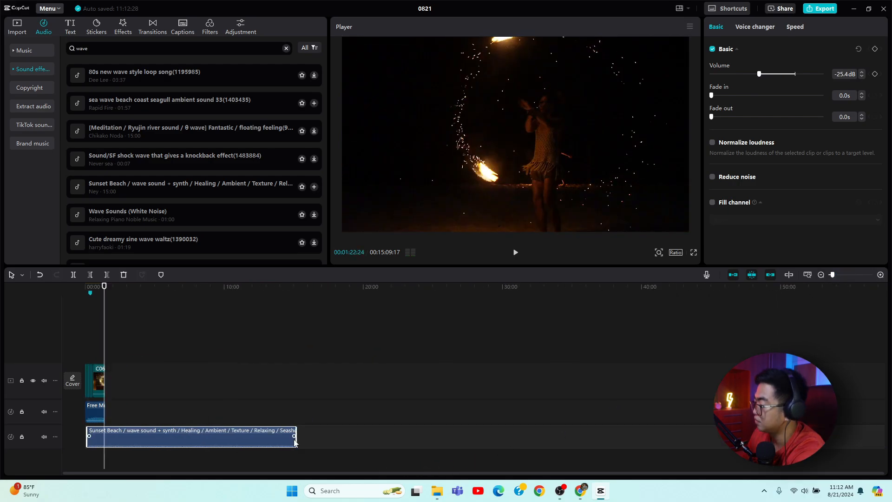
{"action": "left_click_drag", "start_coordinate": [295, 439], "coordinate": [93, 439]}
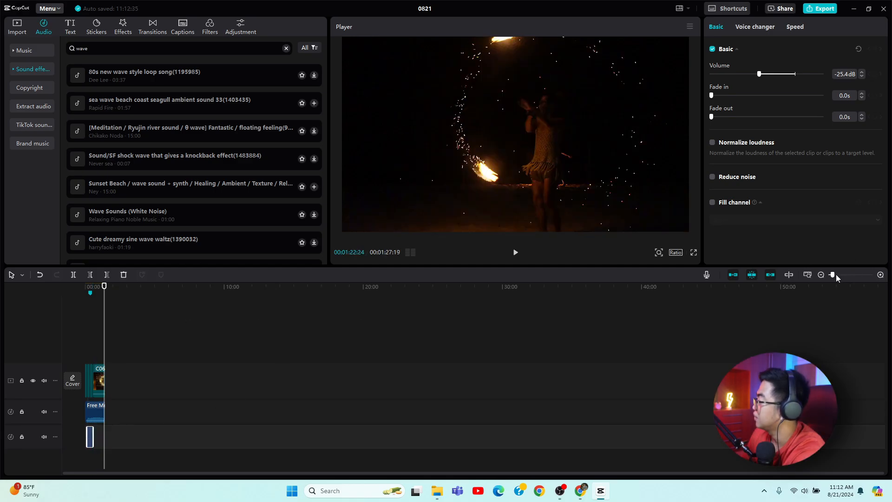
{"action": "left_click_drag", "start_coordinate": [835, 275], "coordinate": [838, 275]}
{"action": "mouse_move", "coordinate": [602, 499]}
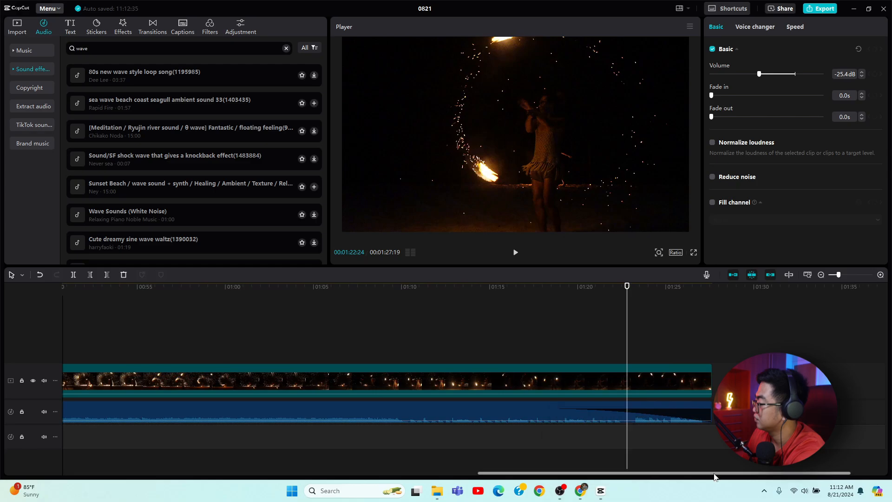
{"action": "left_click", "coordinate": [544, 286]}
{"action": "left_click_drag", "start_coordinate": [545, 289], "coordinate": [58, 289]}
{"action": "left_click_drag", "start_coordinate": [274, 288], "coordinate": [83, 288]}
{"action": "key", "text": "space"}
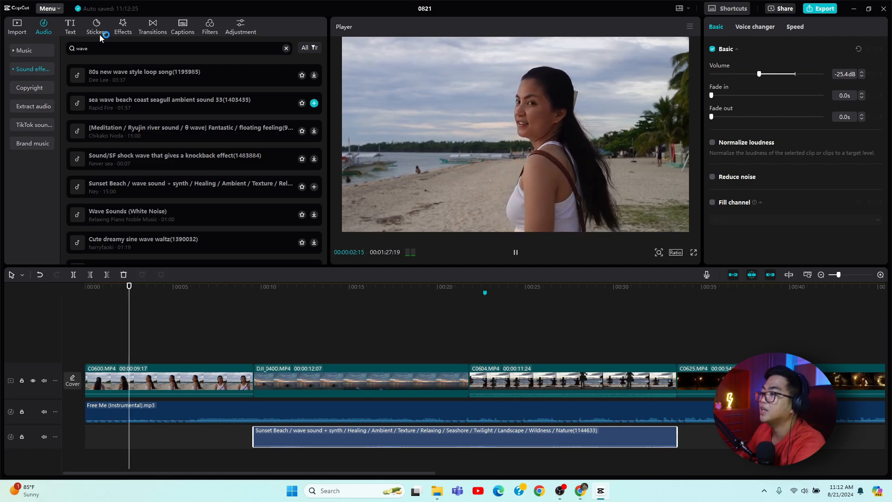
{"action": "key", "text": "space"}
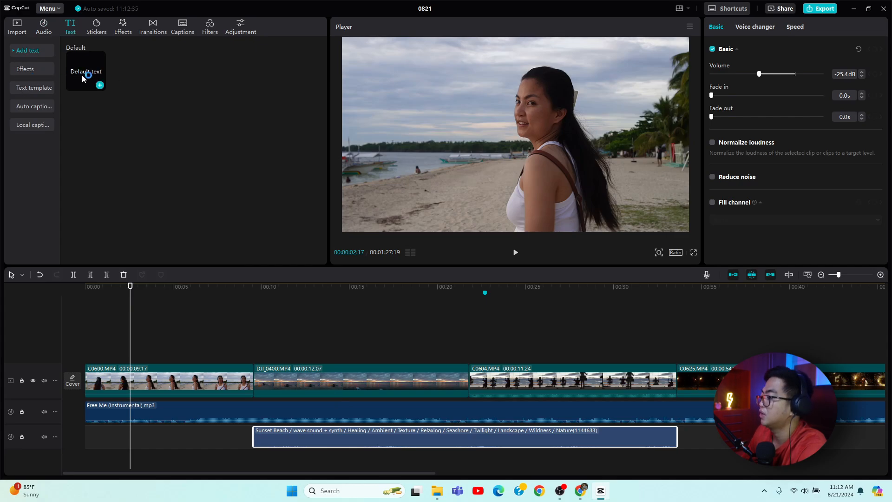
Add a default text clip around 12 seconds, then delete it.
{"action": "left_click_drag", "start_coordinate": [79, 76], "coordinate": [287, 339]}
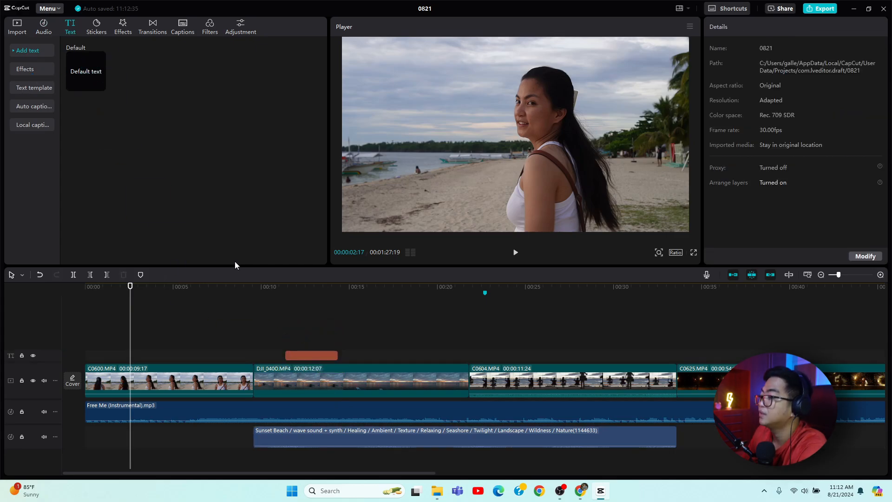
{"action": "left_click", "coordinate": [35, 92]}
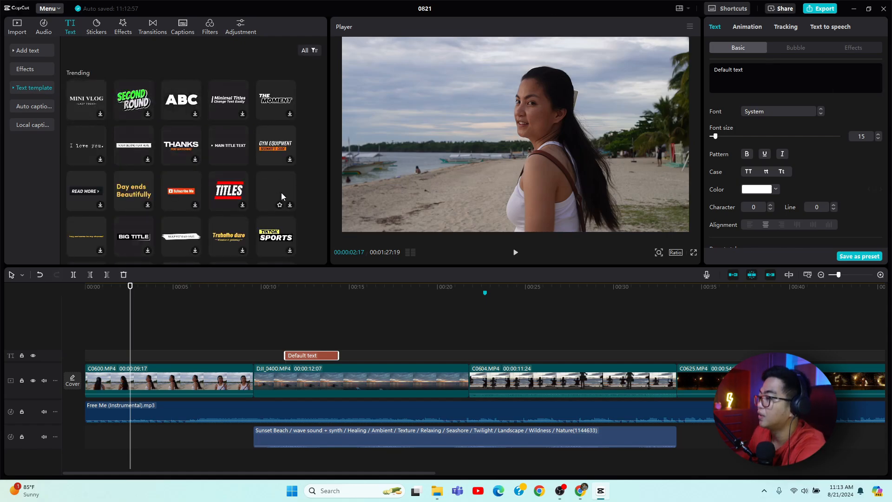
{"action": "right_click", "coordinate": [311, 360]}
{"action": "left_click", "coordinate": [334, 339]}
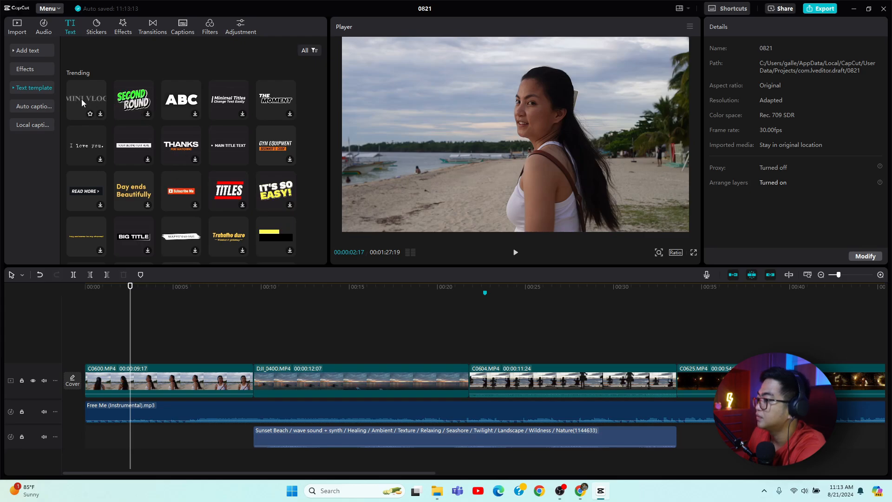
Add the MINI VLOG text template on a text track starting at about 13 seconds.
{"action": "left_click_drag", "start_coordinate": [82, 102], "coordinate": [282, 360]}
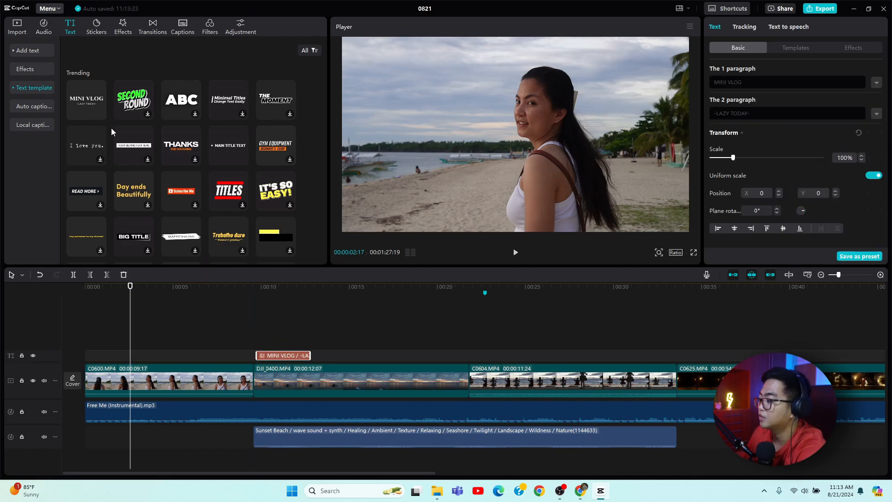
{"action": "left_click_drag", "start_coordinate": [293, 358], "coordinate": [356, 359]}
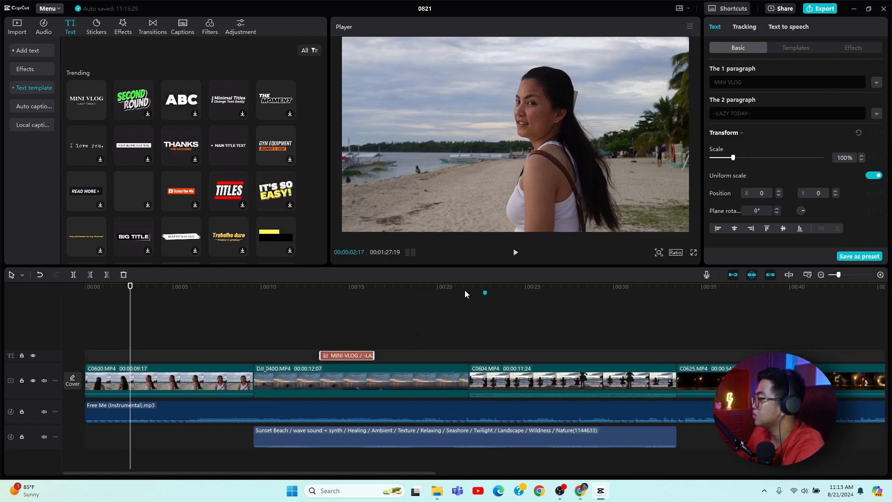
{"action": "left_click", "coordinate": [345, 288]}
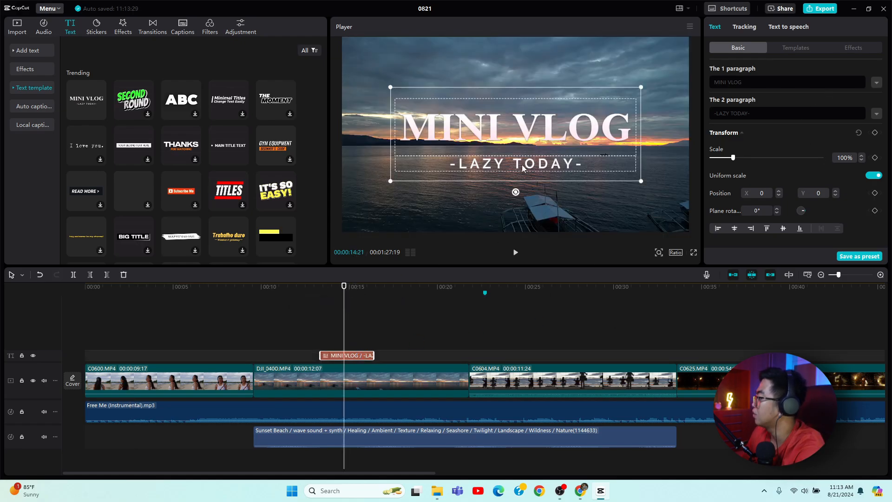
Set the title's first line color to dark red, hex 860909.
{"action": "double_click", "coordinate": [523, 138]}
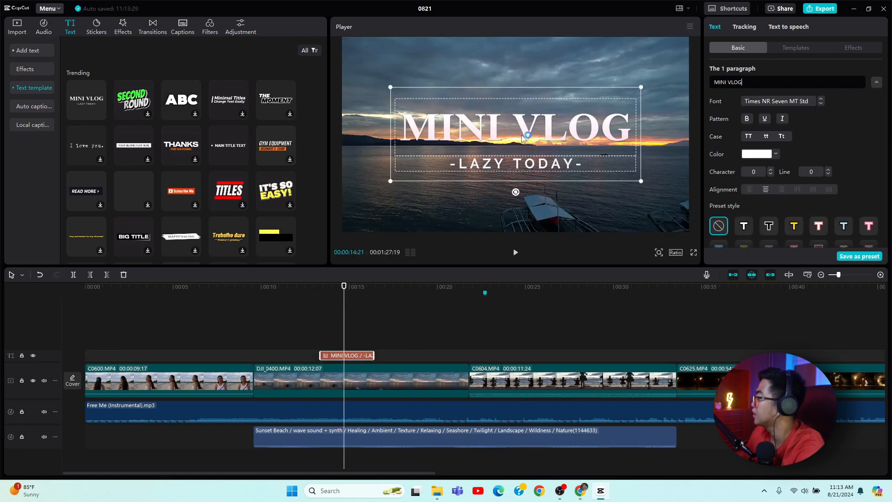
{"action": "left_click", "coordinate": [776, 154]}
{"action": "left_click_drag", "start_coordinate": [791, 182], "coordinate": [819, 196]}
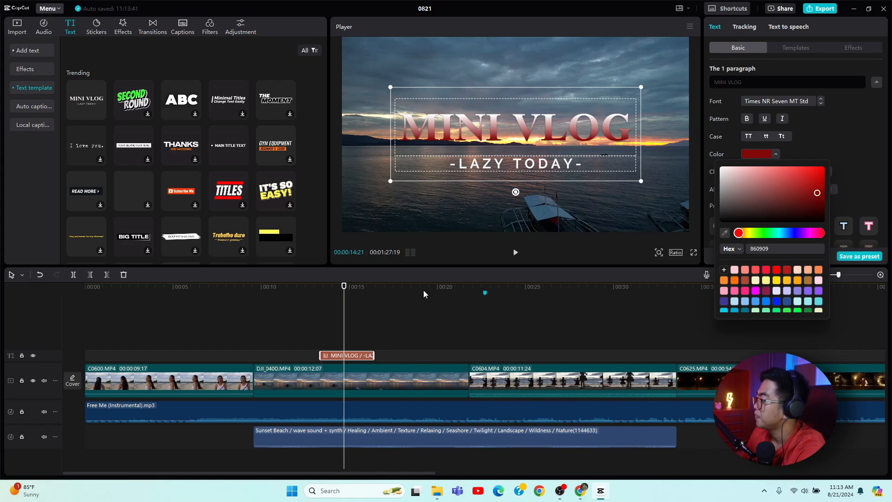
{"action": "left_click", "coordinate": [515, 189]}
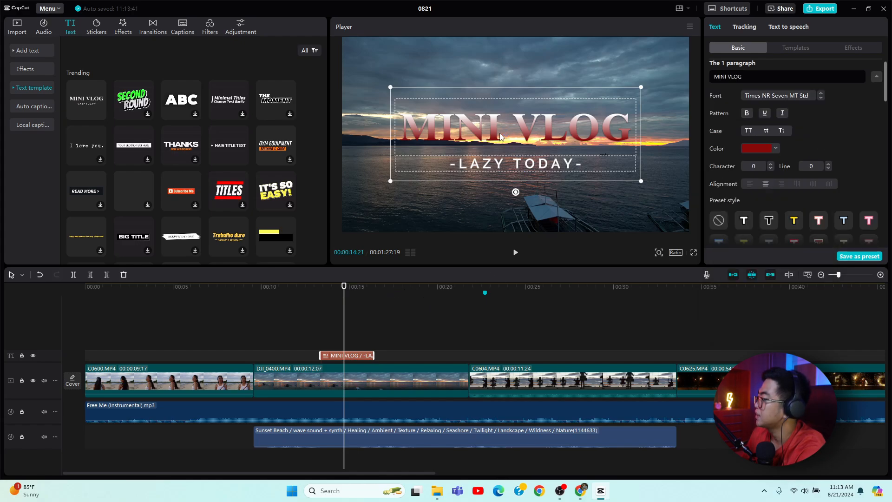
Replace the title's first line text with MANIWAYA.
{"action": "triple_click", "coordinate": [764, 80]}
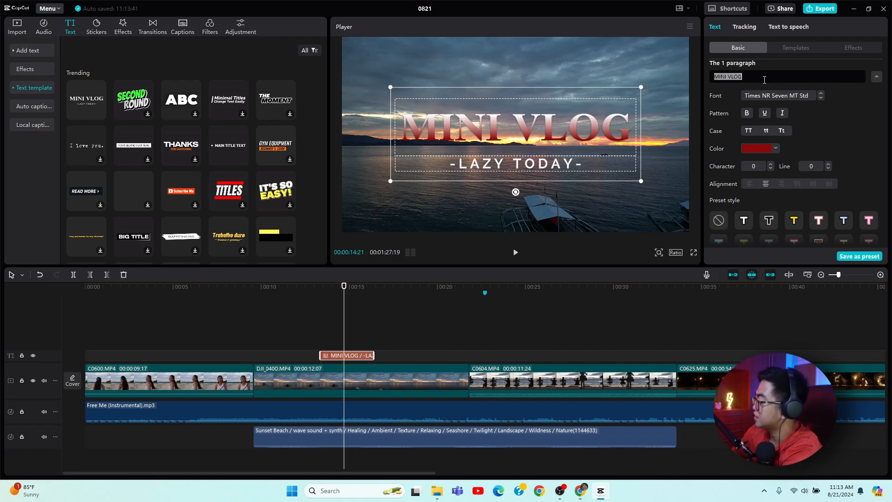
{"action": "key", "text": "BackSpace"}
{"action": "type", "text": "MANI"}
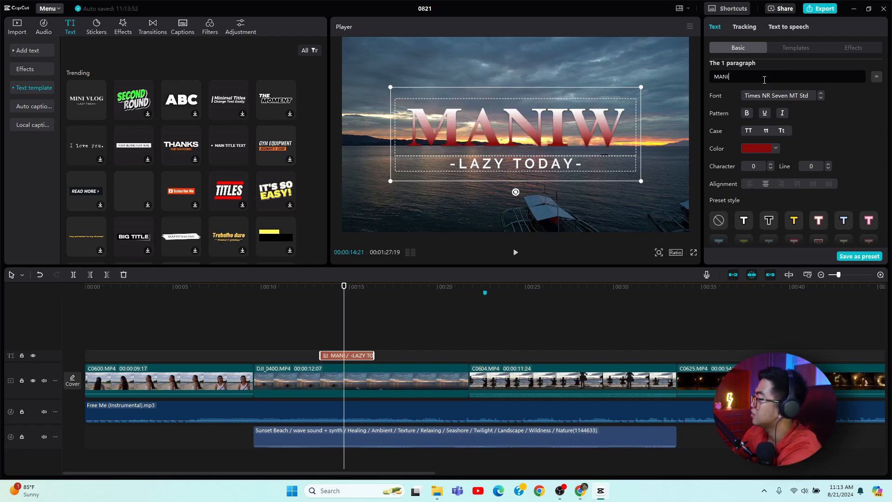
{"action": "type", "text": "WAYA"}
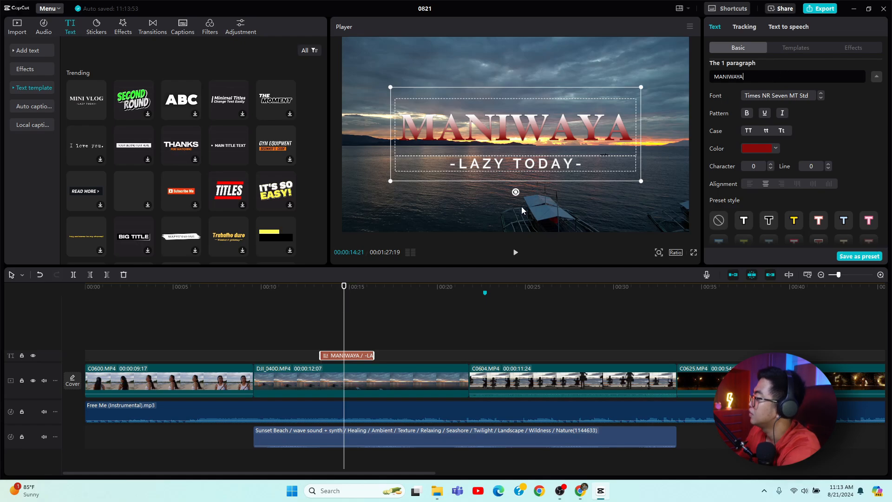
Delete the '-LAZY TODAY-' second line and nudge the title slightly lower in the frame.
{"action": "left_click", "coordinate": [527, 174]}
{"action": "left_click", "coordinate": [528, 172]}
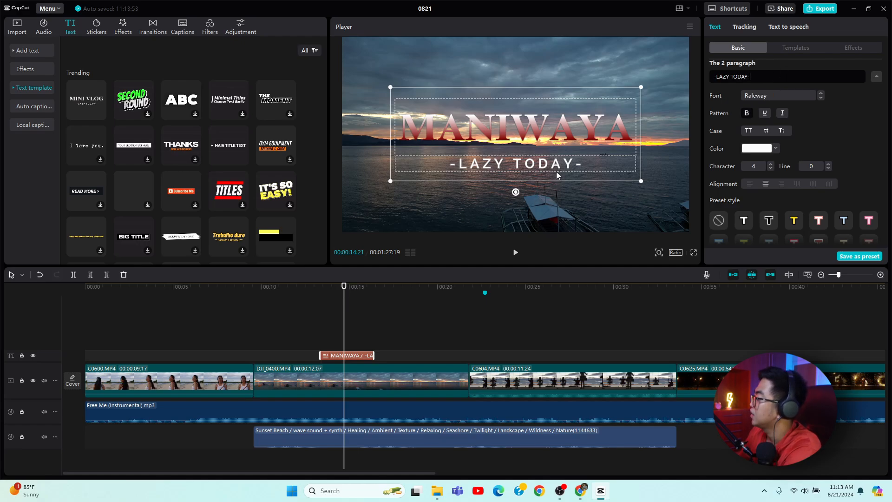
{"action": "left_click_drag", "start_coordinate": [727, 143], "coordinate": [690, 220]}
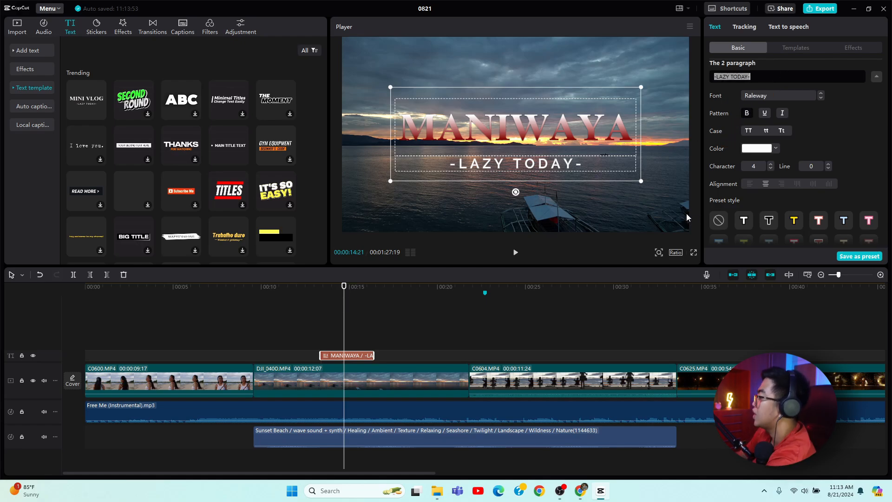
{"action": "key", "text": "BackSpace"}
{"action": "mouse_move", "coordinate": [558, 143]}
{"action": "left_mouse_down"}
{"action": "mouse_move", "coordinate": [554, 166]}
{"action": "mouse_move", "coordinate": [551, 151]}
{"action": "left_mouse_up"}
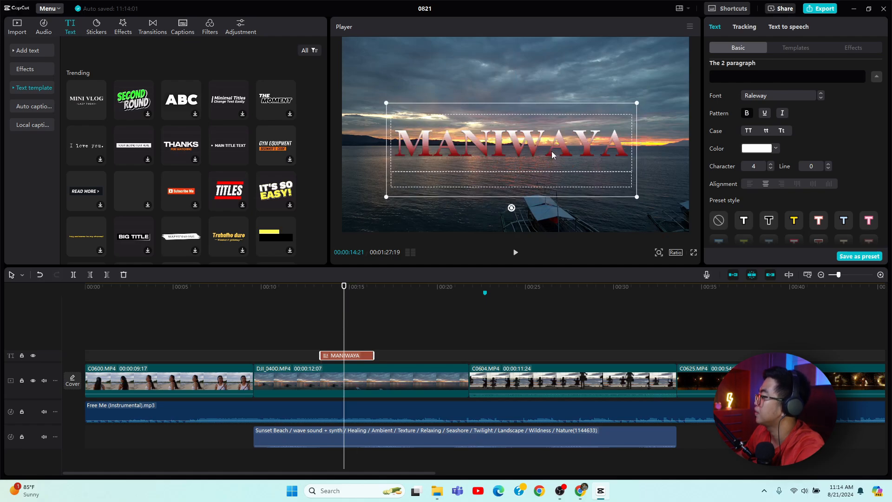
Play the timeline from about 10 seconds to preview the title over the video.
{"action": "left_click", "coordinate": [488, 323]}
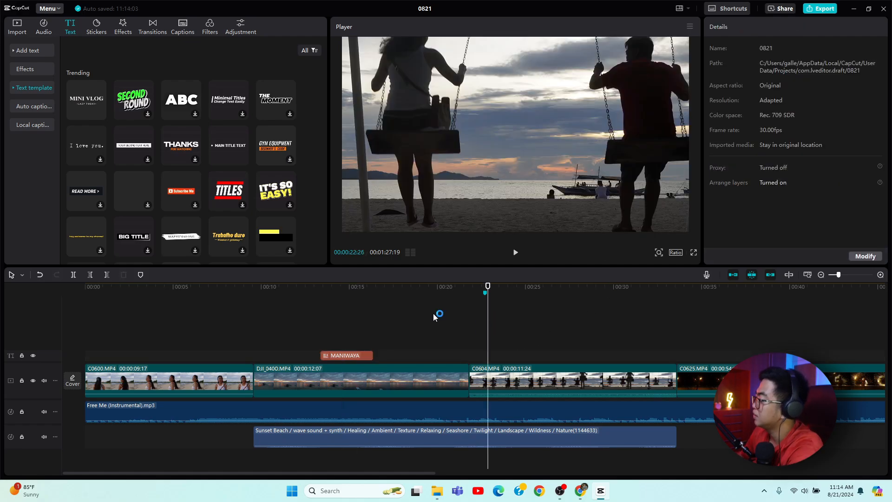
{"action": "left_click", "coordinate": [262, 286]}
{"action": "key", "text": "space"}
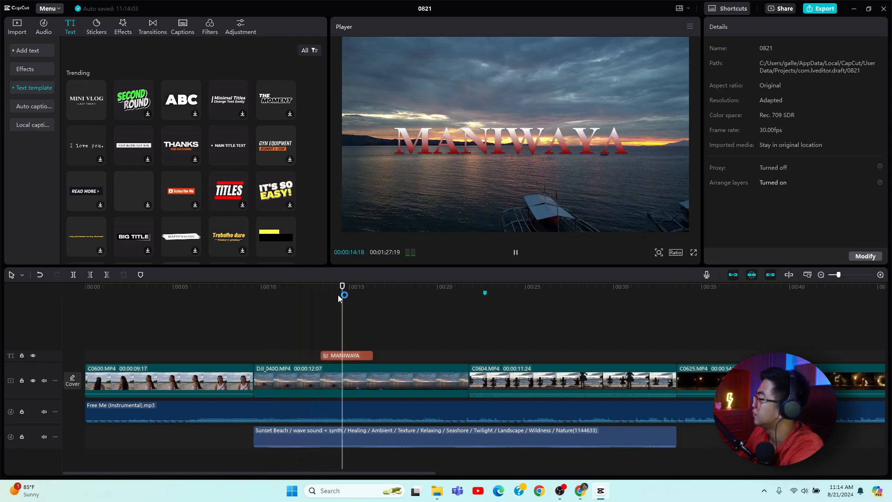
{"action": "key", "text": "space"}
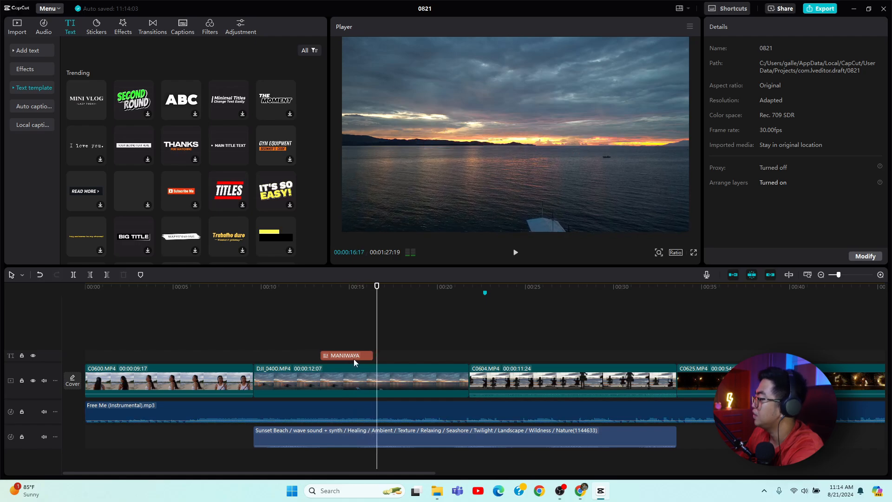
Change the MANIWAYA title's font to Perahu.
{"action": "left_click", "coordinate": [353, 357]}
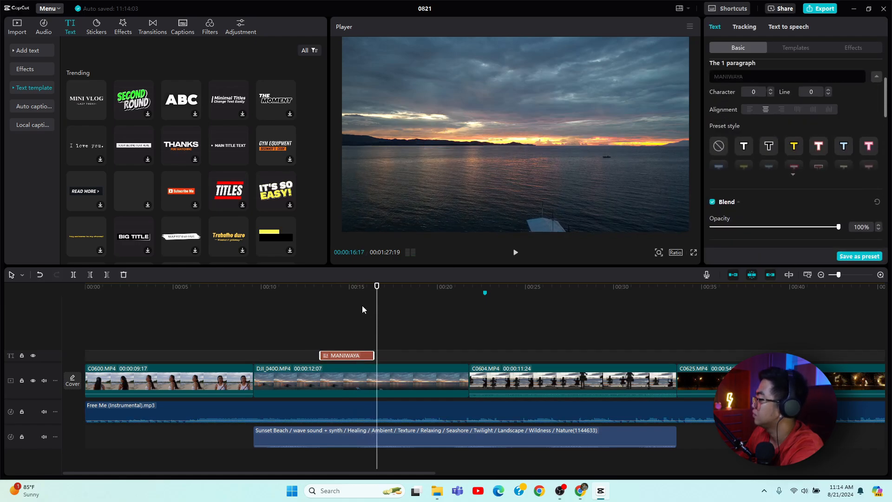
{"action": "left_click", "coordinate": [339, 288]}
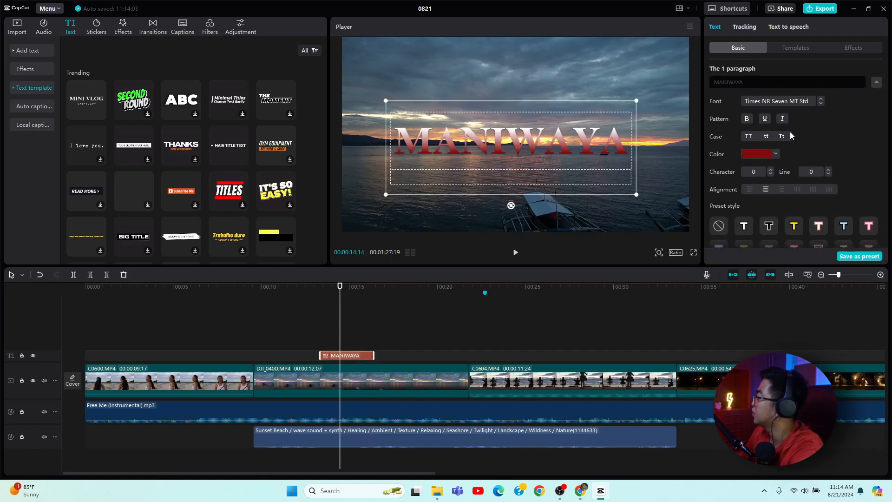
{"action": "left_click", "coordinate": [799, 104]}
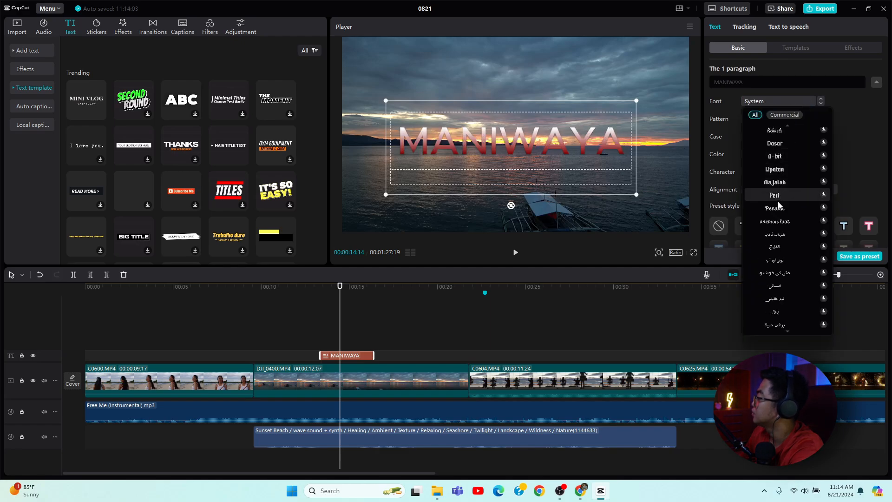
{"action": "scroll", "coordinate": [779, 215], "scroll_direction": "down", "scroll_amount": 3}
{"action": "scroll", "coordinate": [782, 211], "scroll_direction": "up", "scroll_amount": 2}
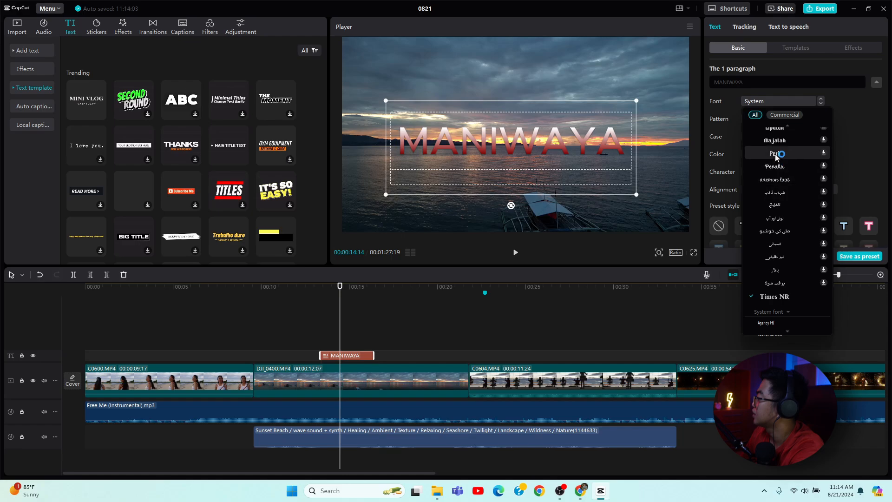
{"action": "left_click", "coordinate": [785, 169]}
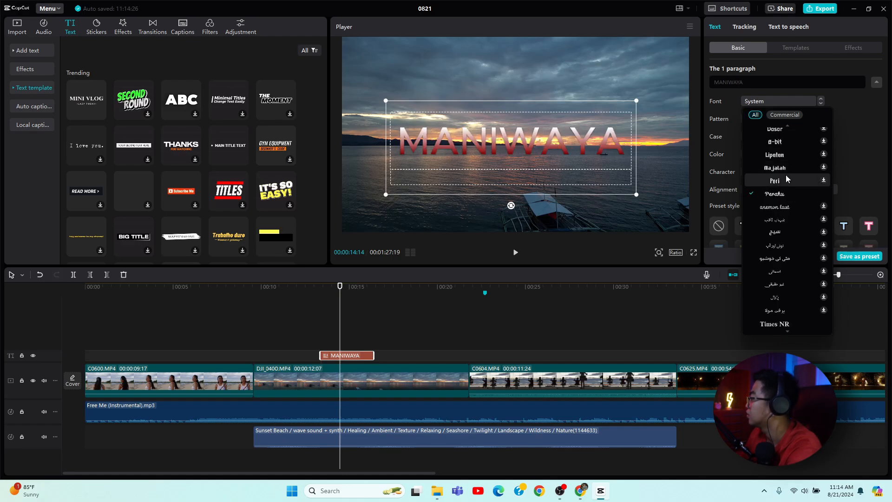
{"action": "left_click", "coordinate": [787, 192]}
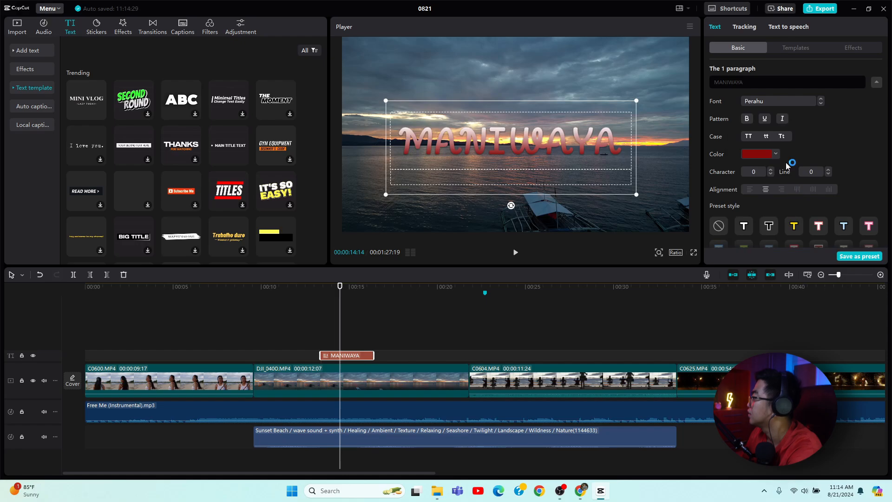
{"action": "left_click", "coordinate": [780, 103]}
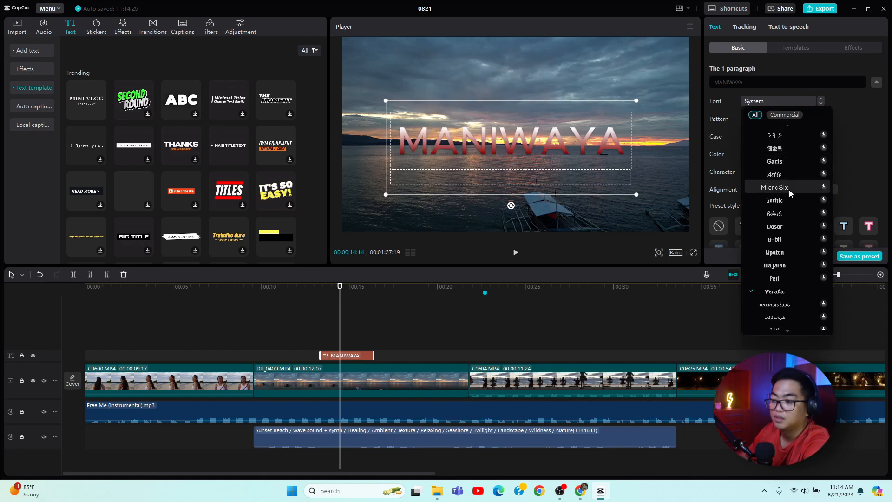
{"action": "scroll", "coordinate": [788, 189], "scroll_direction": "down", "scroll_amount": 2}
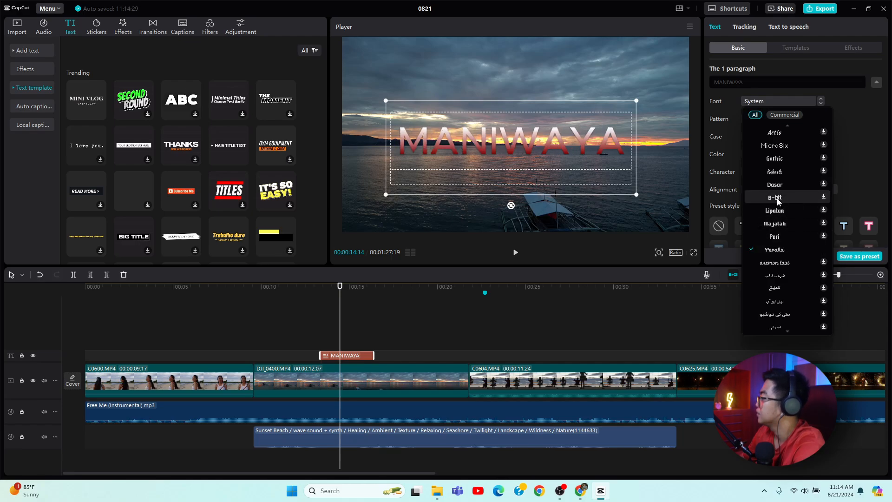
{"action": "scroll", "coordinate": [786, 239], "scroll_direction": "down", "scroll_amount": 1}
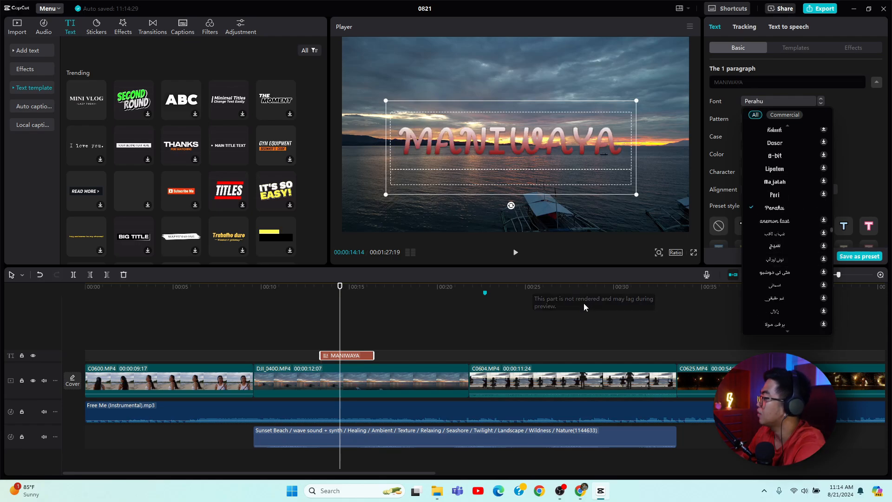
{"action": "left_click", "coordinate": [578, 320]}
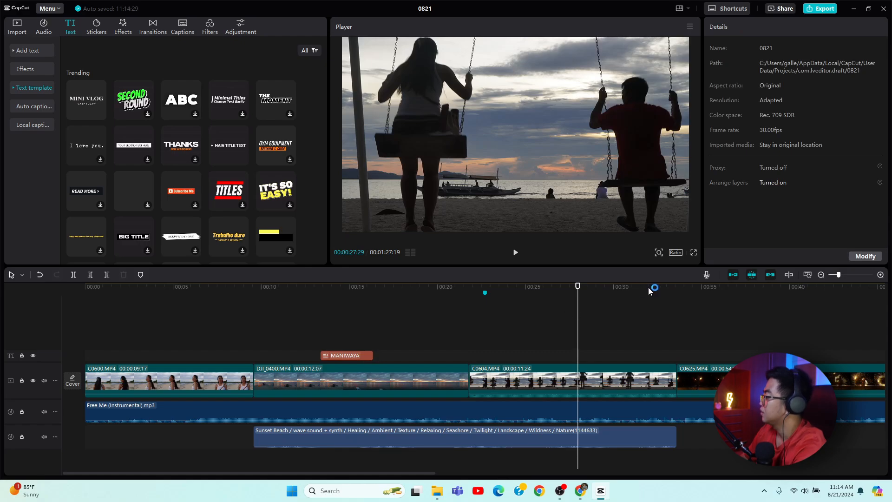
{"action": "key", "text": "space"}
{"action": "left_click", "coordinate": [664, 286]}
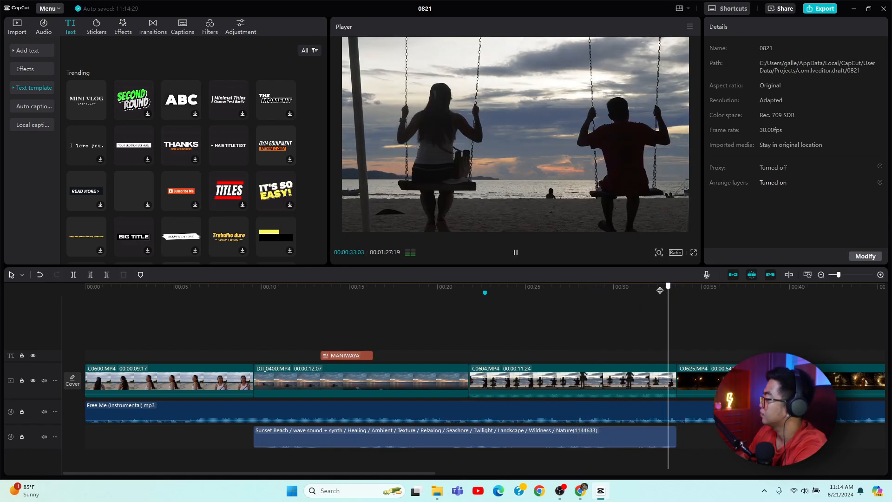
Add a SUBSCRIBE NOW sticker at about 25 seconds, scaled to 28% and positioned above the boat, and preview it.
{"action": "left_click", "coordinate": [434, 337]}
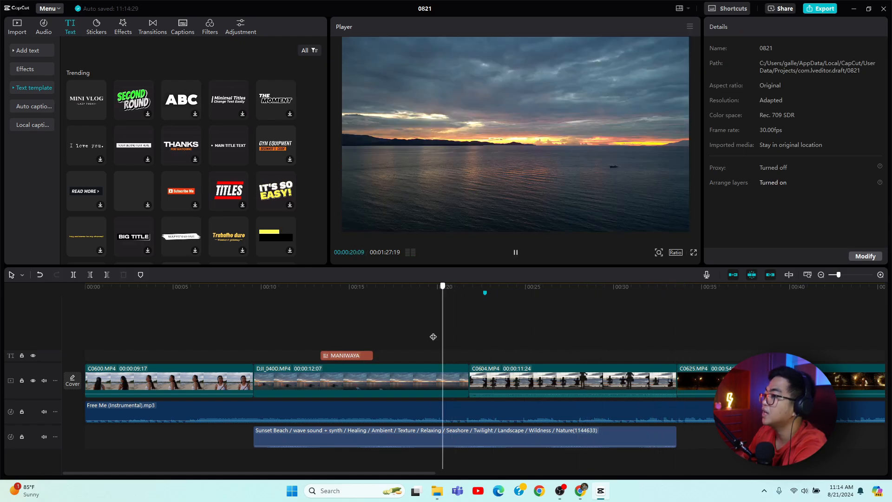
{"action": "key", "text": "space"}
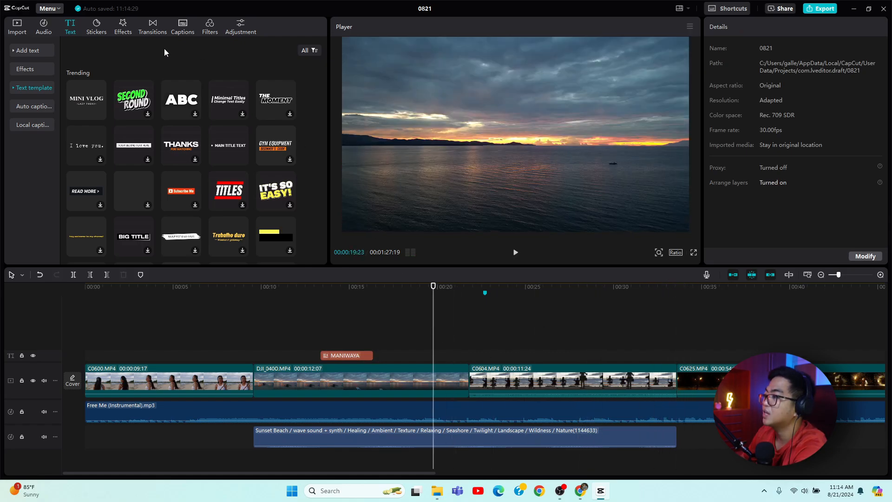
{"action": "left_click", "coordinate": [99, 29]}
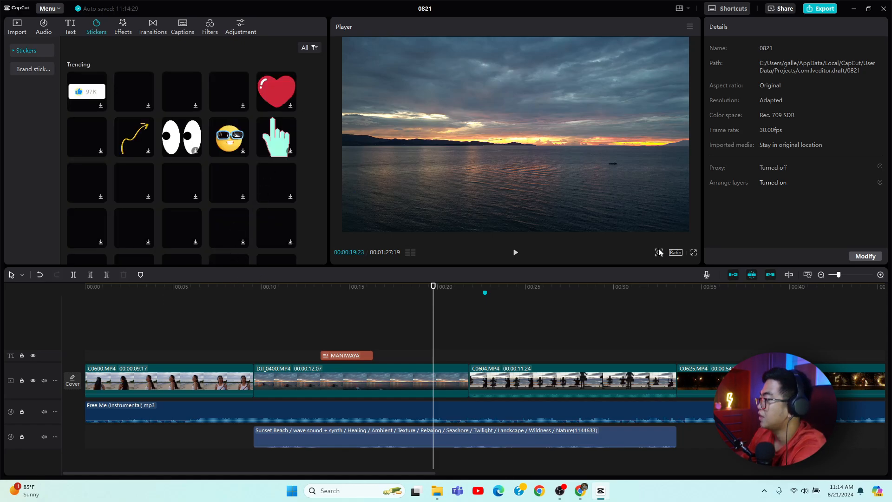
{"action": "left_click", "coordinate": [530, 286]}
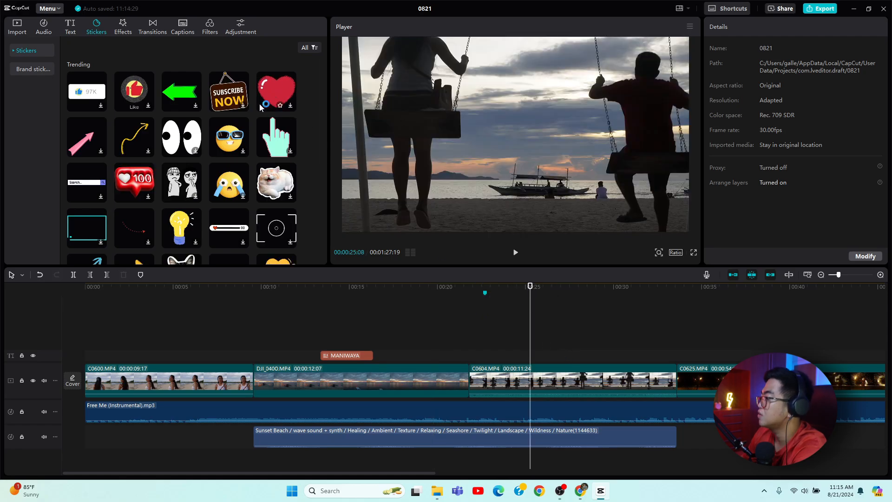
{"action": "left_click_drag", "start_coordinate": [238, 105], "coordinate": [534, 343]}
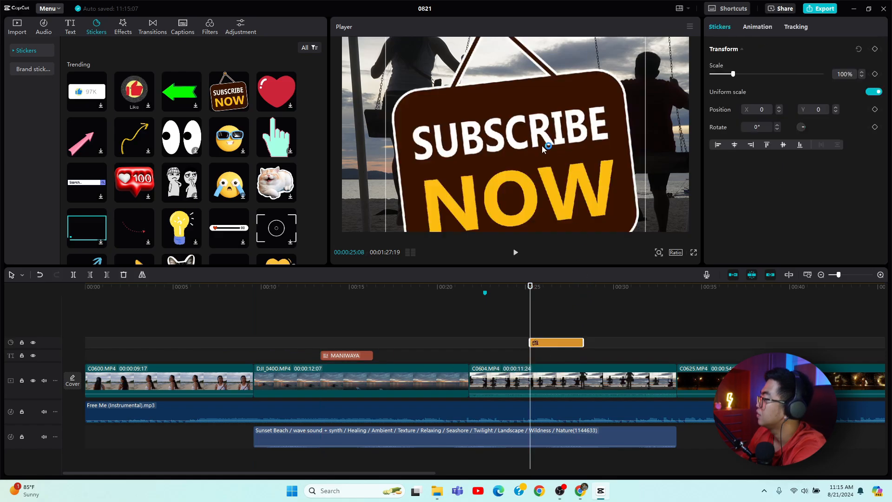
{"action": "left_click_drag", "start_coordinate": [489, 151], "coordinate": [476, 216]}
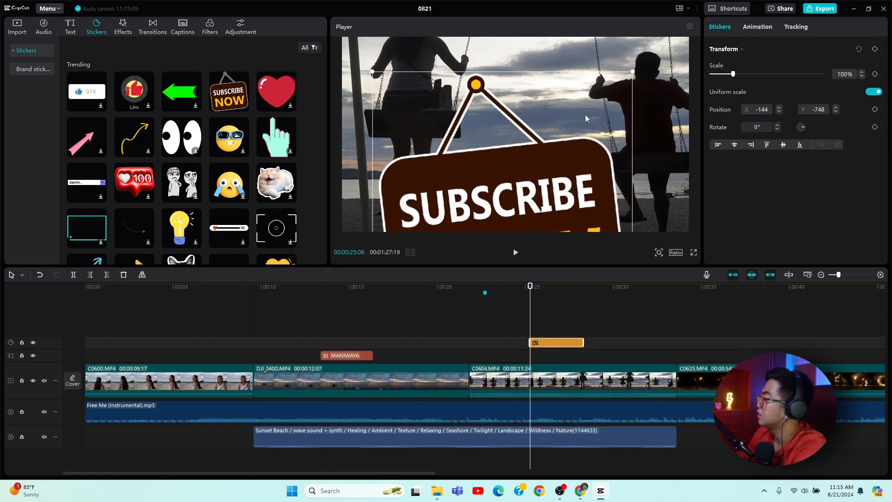
{"action": "left_click_drag", "start_coordinate": [734, 74], "coordinate": [718, 92]}
{"action": "left_click_drag", "start_coordinate": [508, 210], "coordinate": [536, 143]}
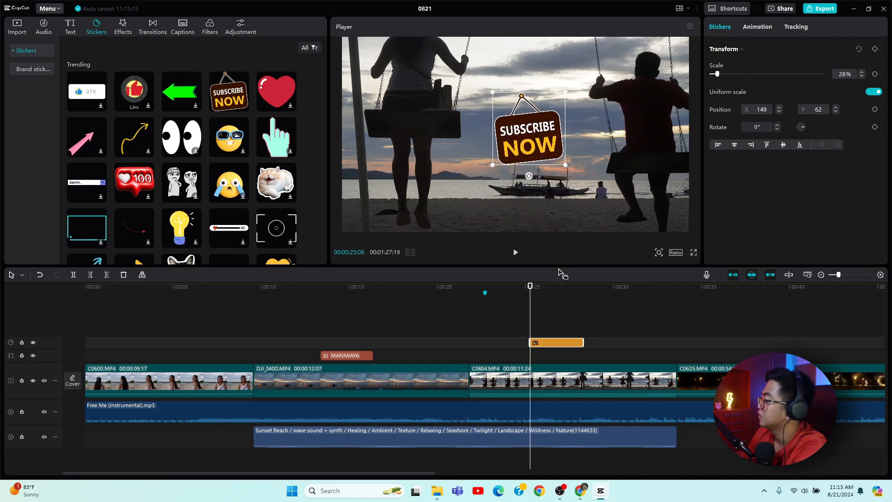
{"action": "left_click_drag", "start_coordinate": [529, 302], "coordinate": [484, 302]}
{"action": "key", "text": "space"}
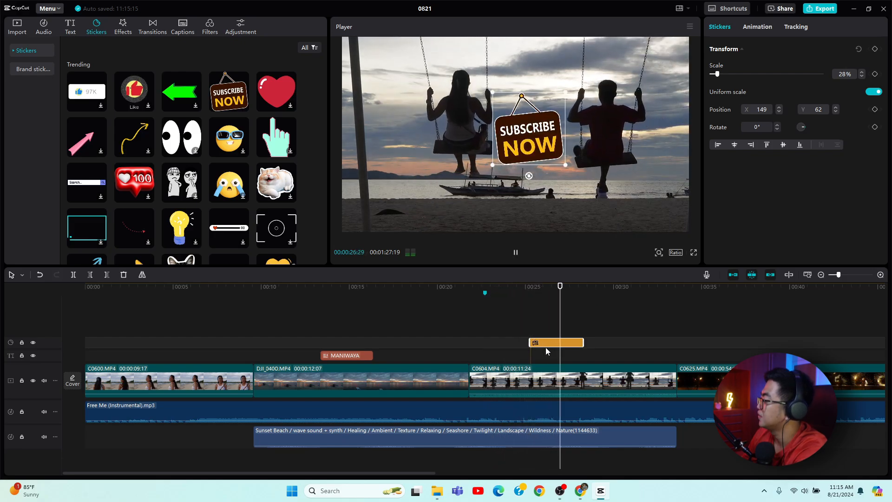
Delete the SUBSCRIBE NOW sticker clip from the timeline.
{"action": "right_click", "coordinate": [571, 349]}
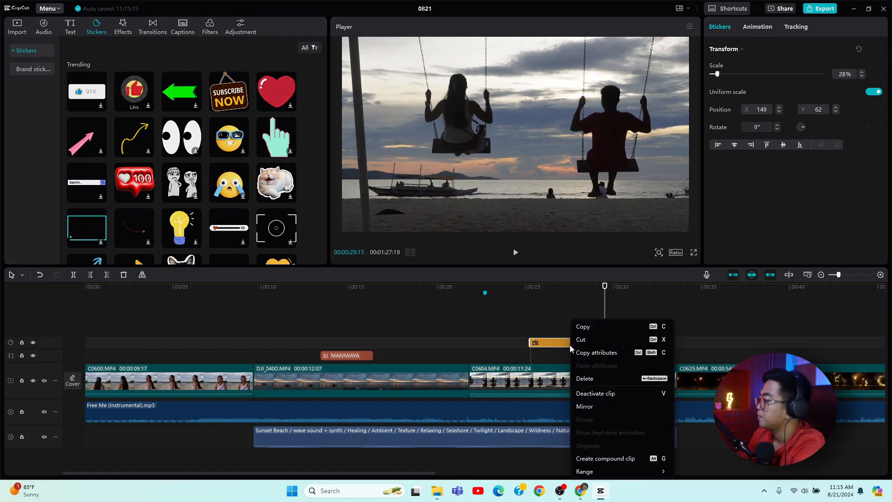
{"action": "left_click", "coordinate": [603, 378]}
{"action": "key", "text": "space"}
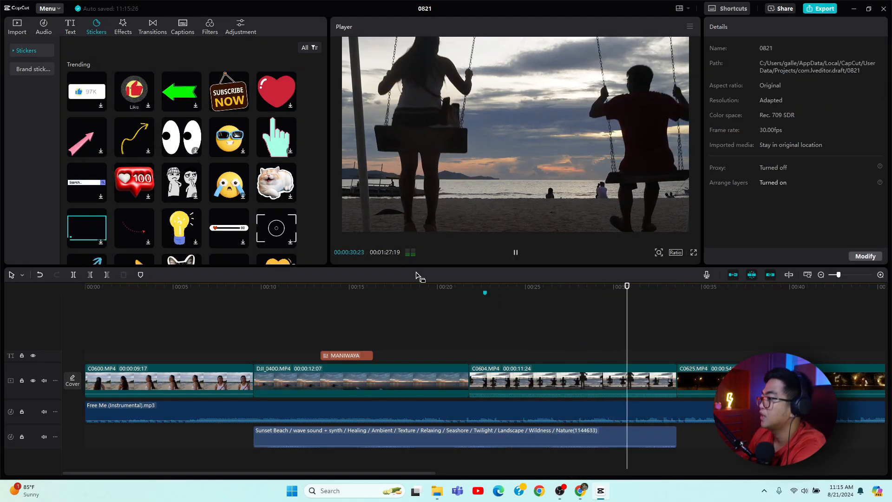
Try the Edge Glow effect on the first clip, preview it from the start, and undo it.
{"action": "left_click", "coordinate": [122, 26]}
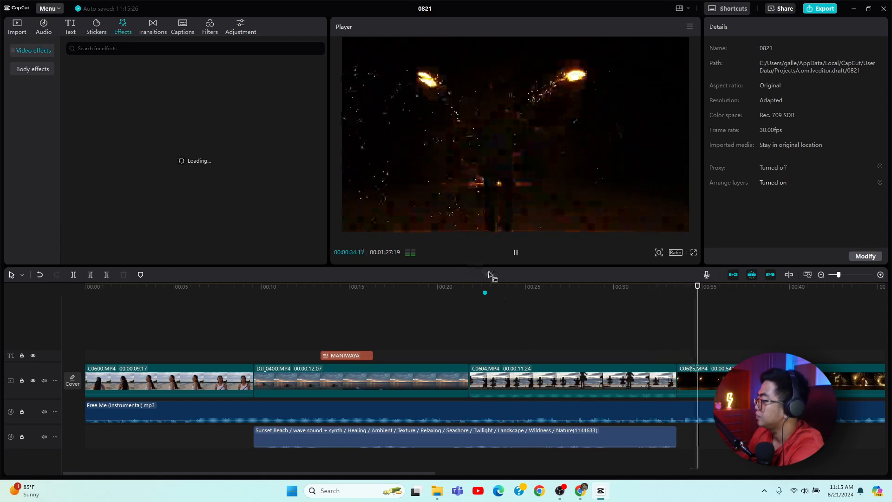
{"action": "key", "text": "space"}
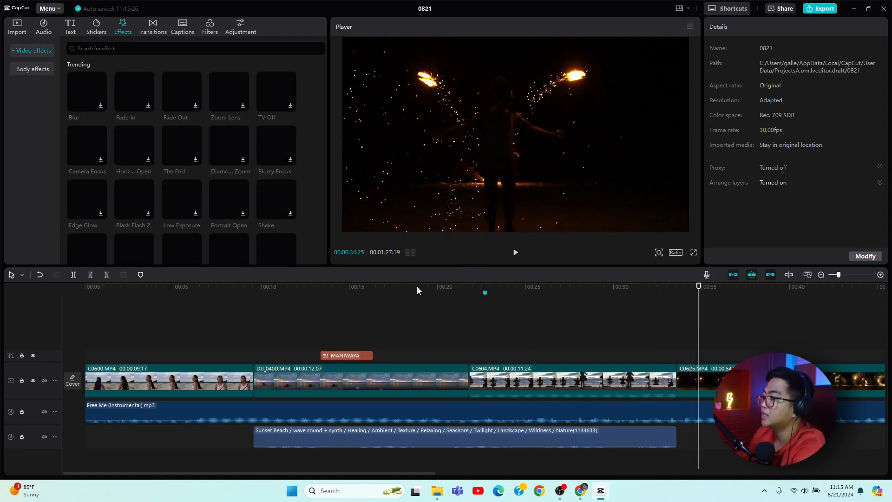
{"action": "left_click", "coordinate": [415, 287]}
{"action": "left_click_drag", "start_coordinate": [411, 290], "coordinate": [245, 369]}
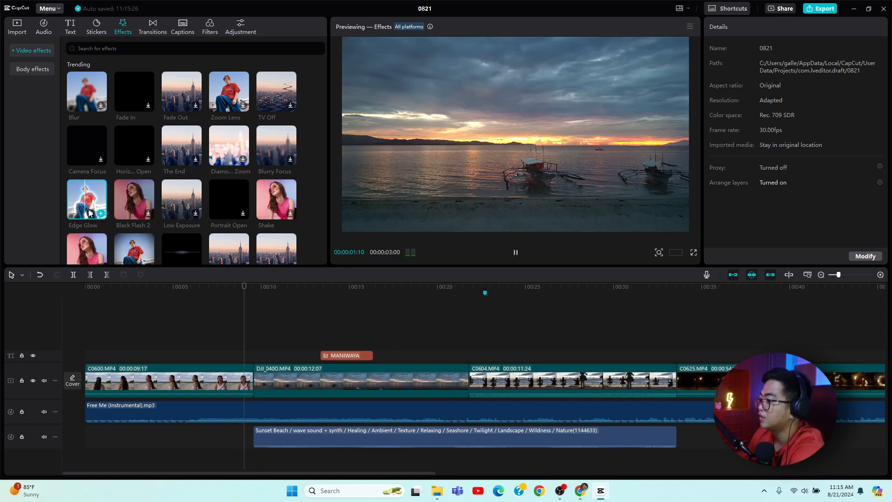
{"action": "left_click_drag", "start_coordinate": [89, 213], "coordinate": [165, 380]}
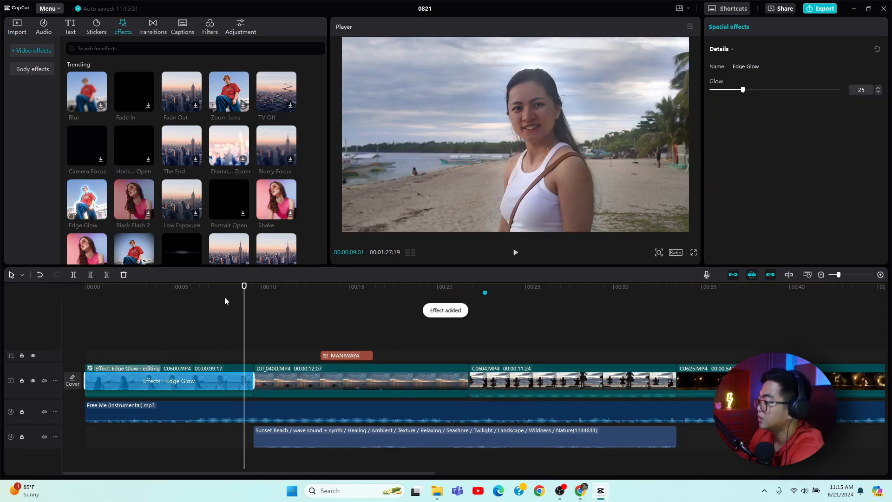
{"action": "left_click_drag", "start_coordinate": [244, 290], "coordinate": [66, 319]}
{"action": "key", "text": "space"}
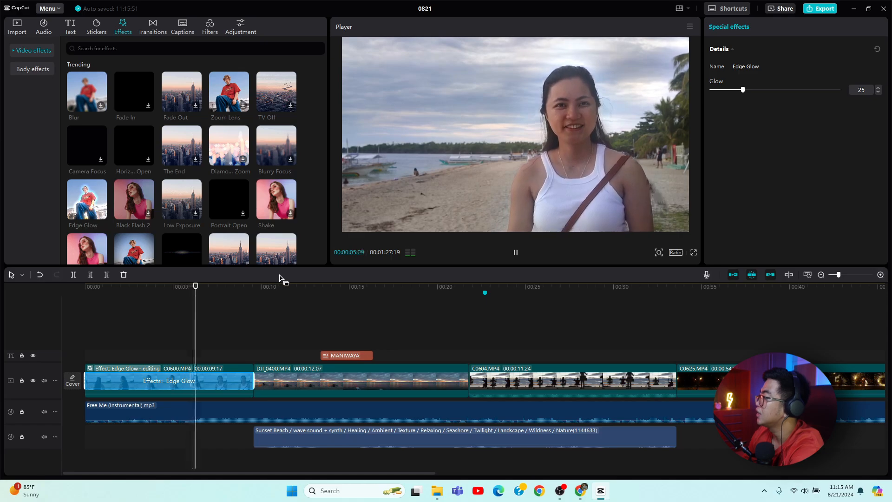
{"action": "key", "text": "ctrl+z"}
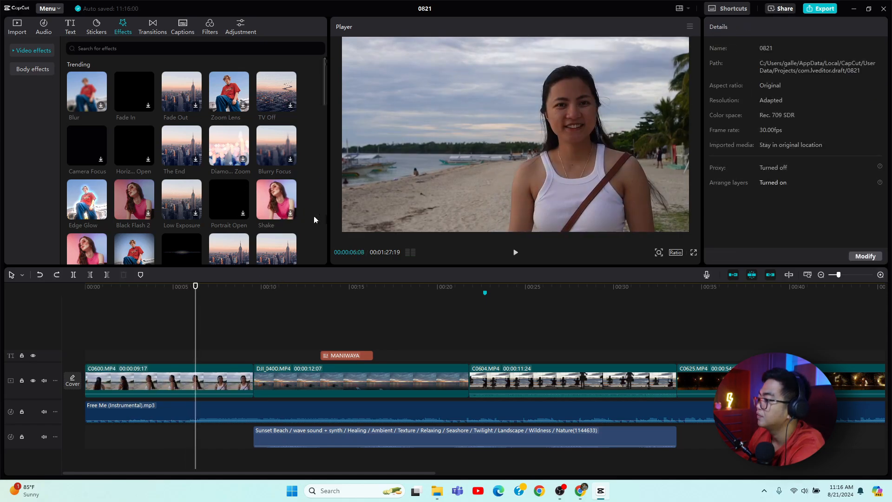
Try the Low Exposure effect on the first clip, preview it, and undo it.
{"action": "scroll", "coordinate": [250, 207], "scroll_direction": "down", "scroll_amount": 2}
{"action": "scroll", "coordinate": [242, 195], "scroll_direction": "up", "scroll_amount": 2}
{"action": "left_click_drag", "start_coordinate": [240, 191], "coordinate": [119, 374]}
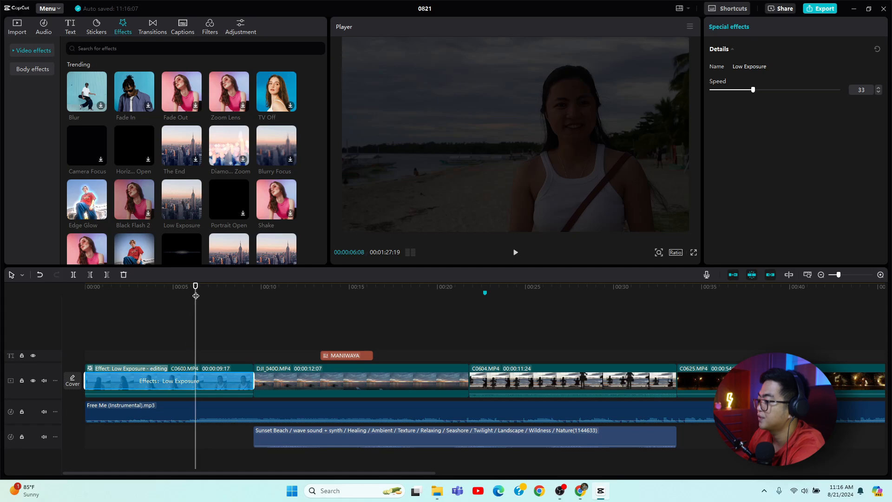
{"action": "left_click_drag", "start_coordinate": [196, 290], "coordinate": [27, 304]}
{"action": "key", "text": "space"}
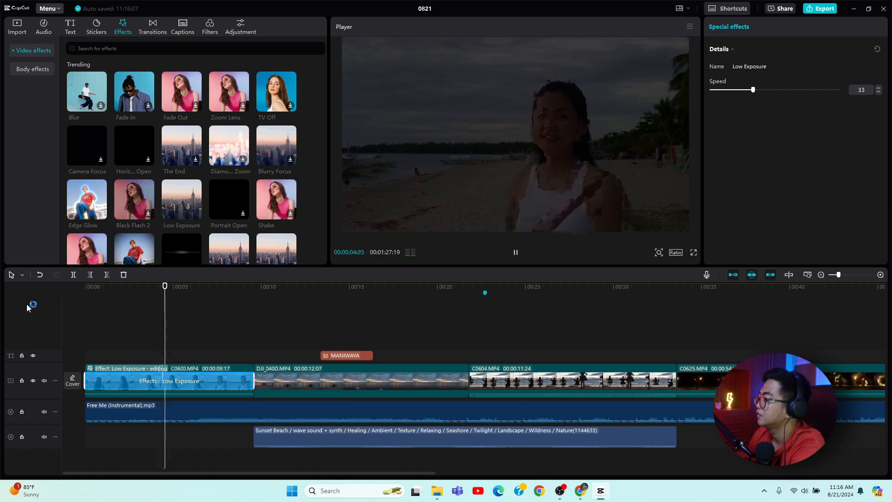
{"action": "key", "text": "ctrl+z"}
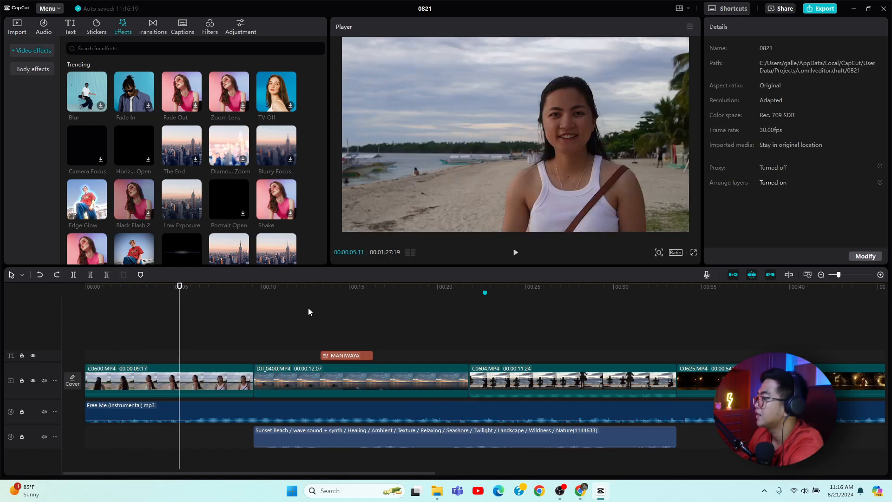
Add a Black Fade transition at the cut between the first and second clips.
{"action": "scroll", "coordinate": [302, 251], "scroll_direction": "down", "scroll_amount": 3}
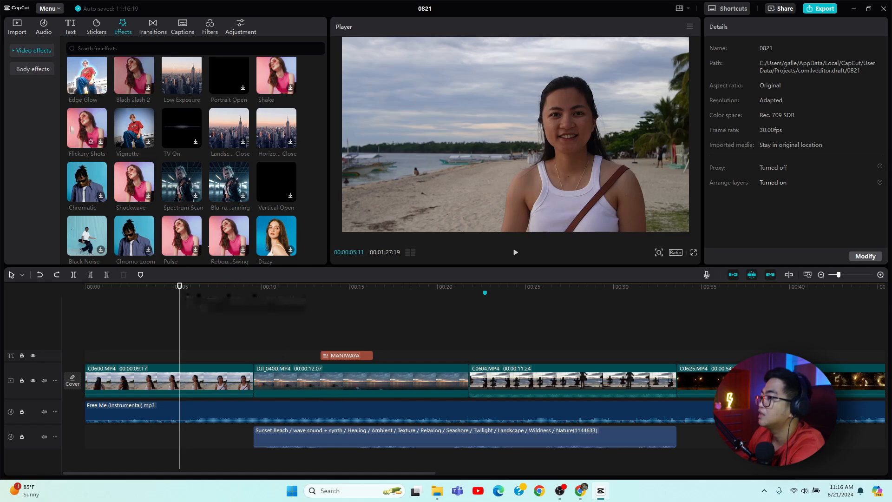
{"action": "left_click", "coordinate": [153, 28]}
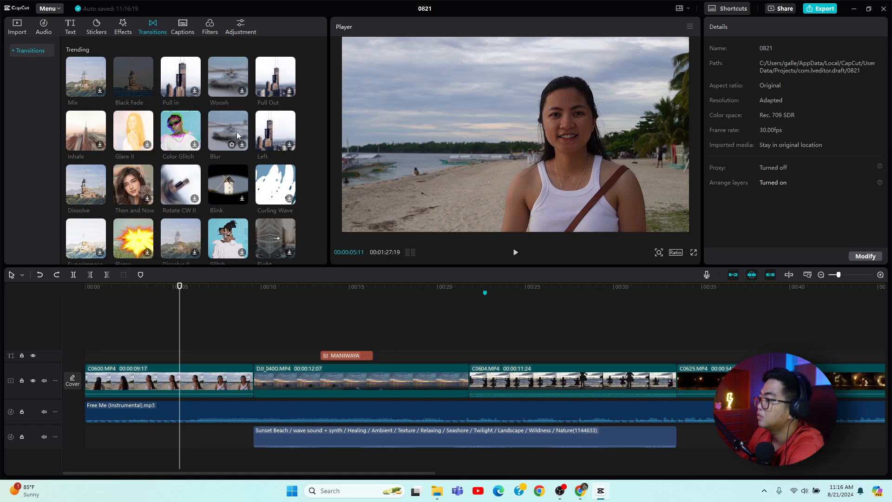
{"action": "mouse_move", "coordinate": [132, 86]}
{"action": "left_mouse_down"}
{"action": "mouse_move", "coordinate": [149, 186]}
{"action": "mouse_move", "coordinate": [213, 253]}
{"action": "mouse_move", "coordinate": [233, 353]}
{"action": "mouse_move", "coordinate": [253, 384]}
{"action": "left_mouse_up"}
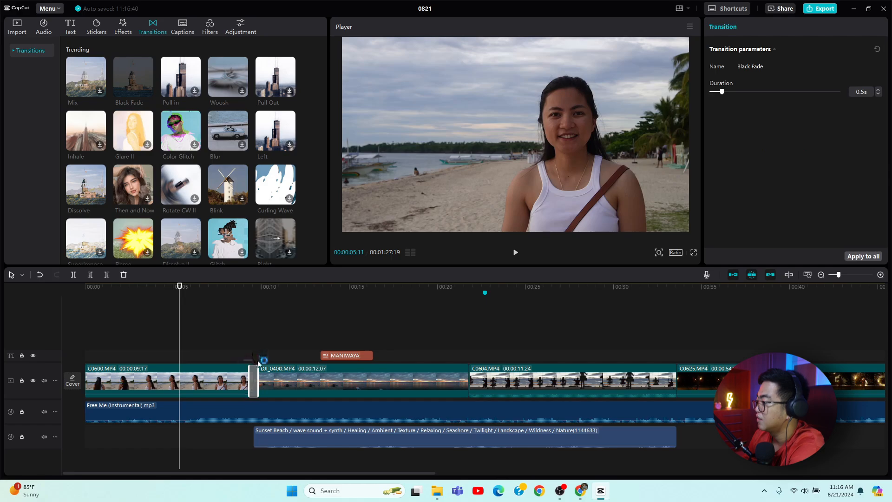
Play back the timeline and browse further transition options.
{"action": "key", "text": "space"}
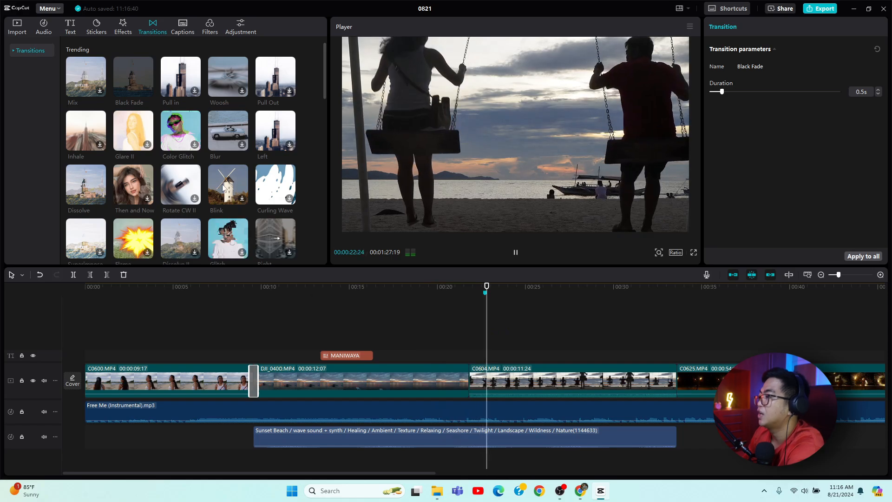
{"action": "key", "text": "space"}
{"action": "scroll", "coordinate": [205, 111], "scroll_direction": "down", "scroll_amount": 3}
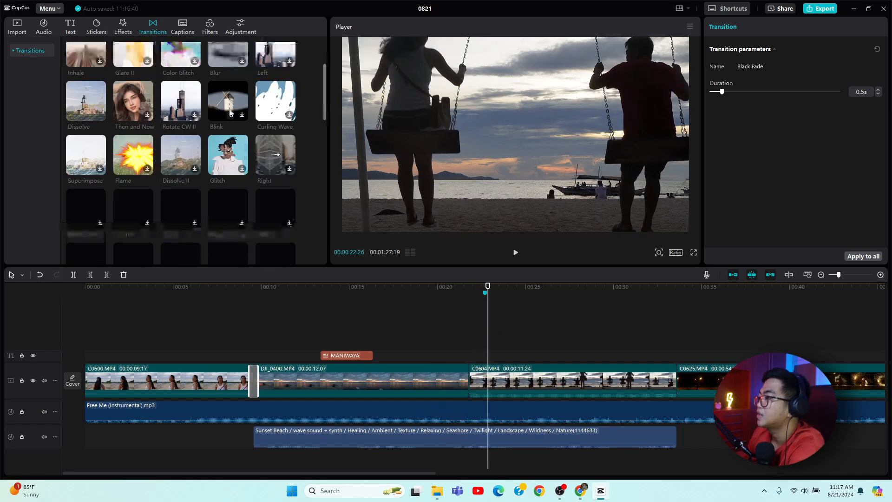
{"action": "scroll", "coordinate": [263, 151], "scroll_direction": "down", "scroll_amount": 10}
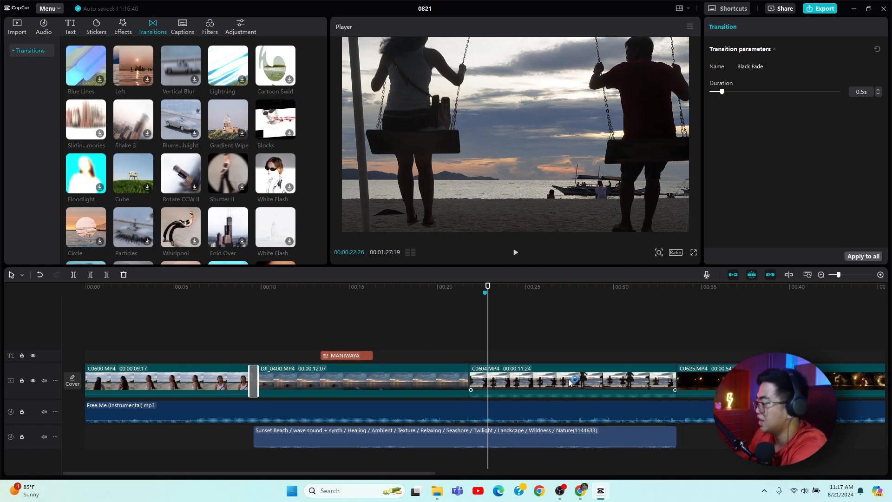
{"action": "key", "text": "space"}
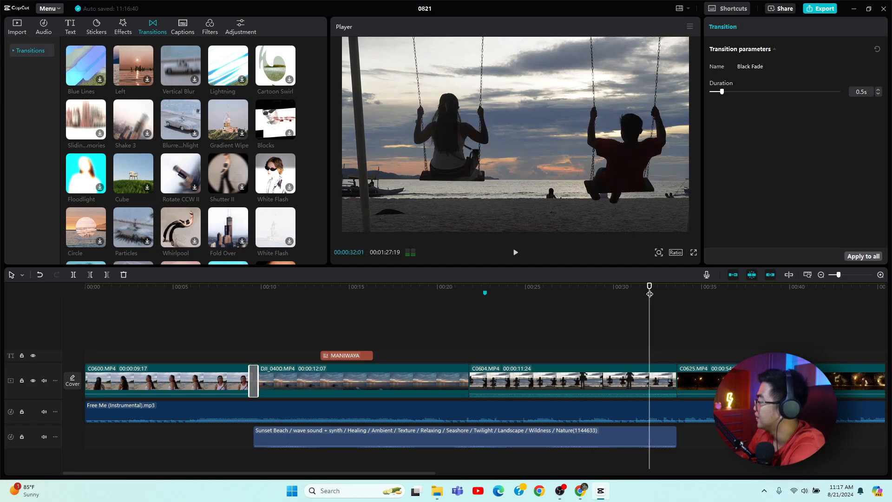
{"action": "left_click", "coordinate": [669, 295]}
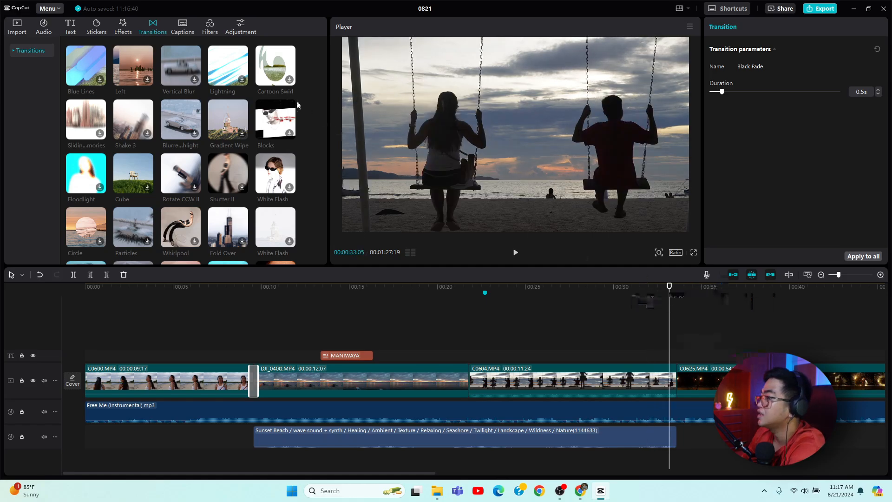
{"action": "key", "text": "space"}
Browse the manual and automatic caption options while playback runs.
{"action": "left_click", "coordinate": [191, 27]}
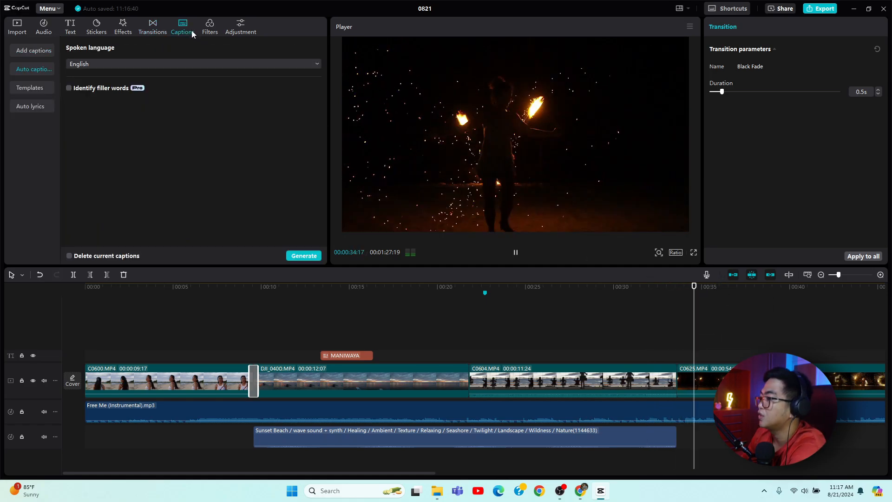
{"action": "key", "text": "space"}
{"action": "left_click", "coordinate": [15, 48]}
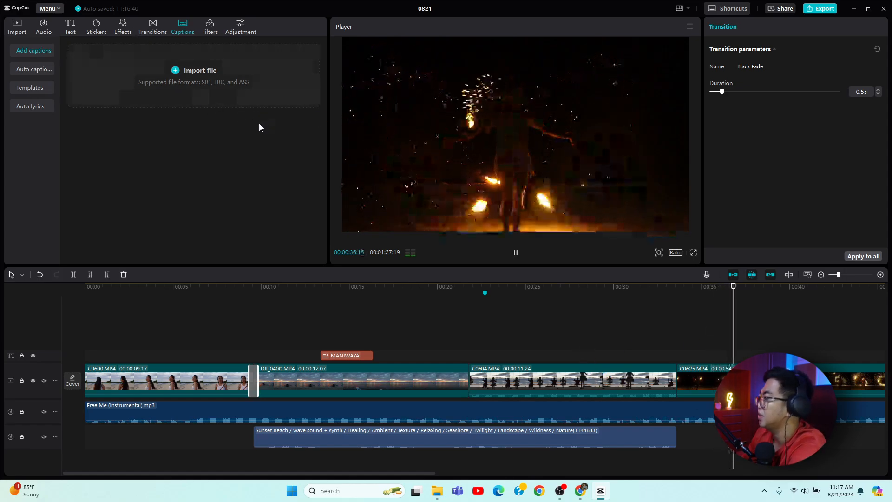
{"action": "left_click", "coordinate": [36, 69]}
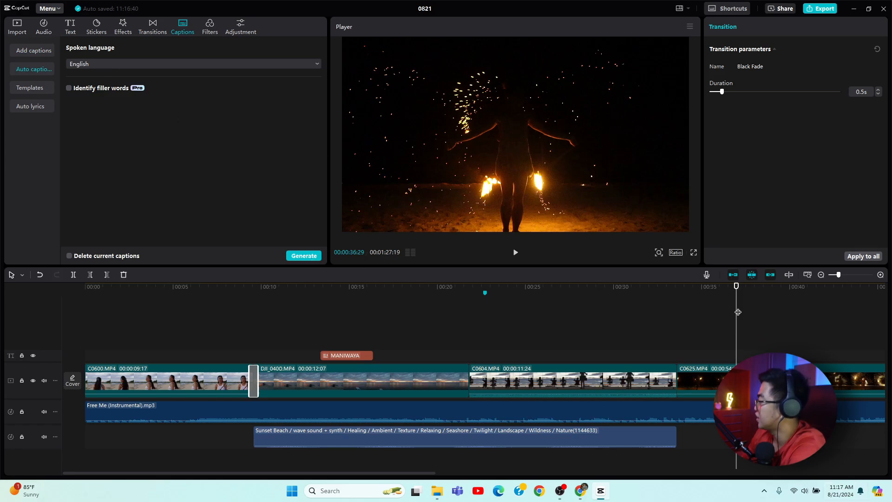
{"action": "left_click_drag", "start_coordinate": [757, 294], "coordinate": [785, 293]}
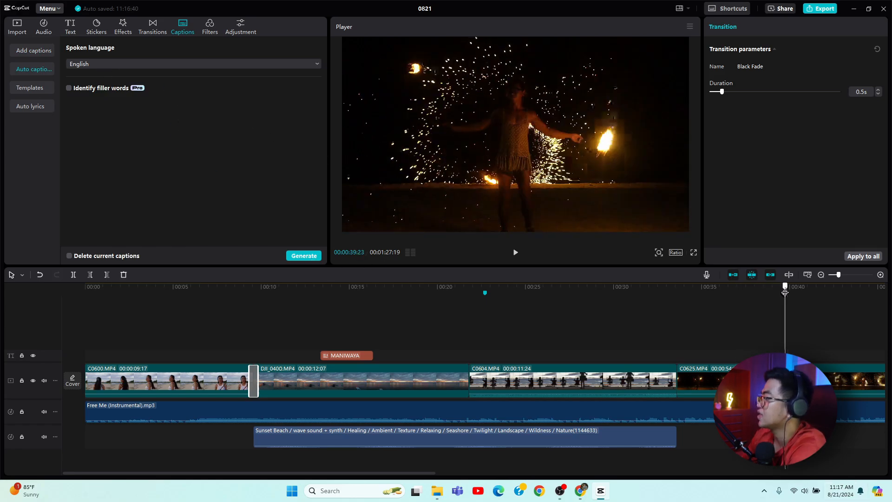
Add the Warm filter to the start of the timeline above the first clip.
{"action": "left_click", "coordinate": [210, 27]}
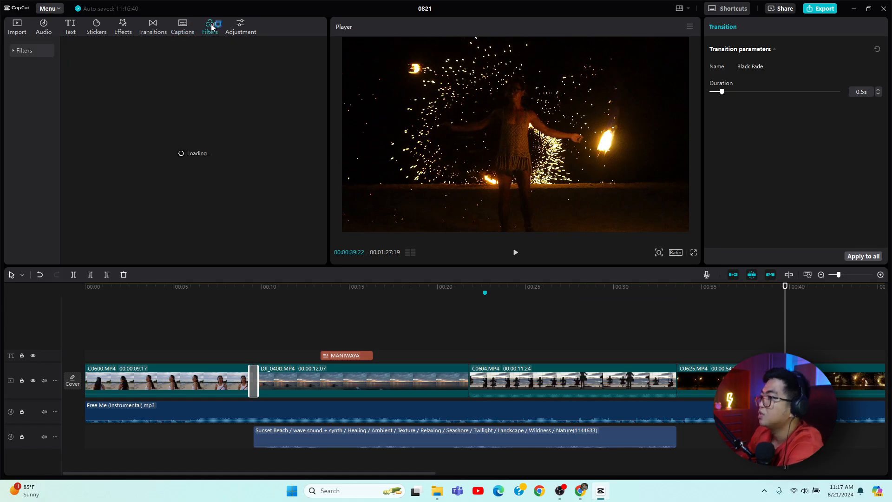
{"action": "left_click", "coordinate": [126, 288]}
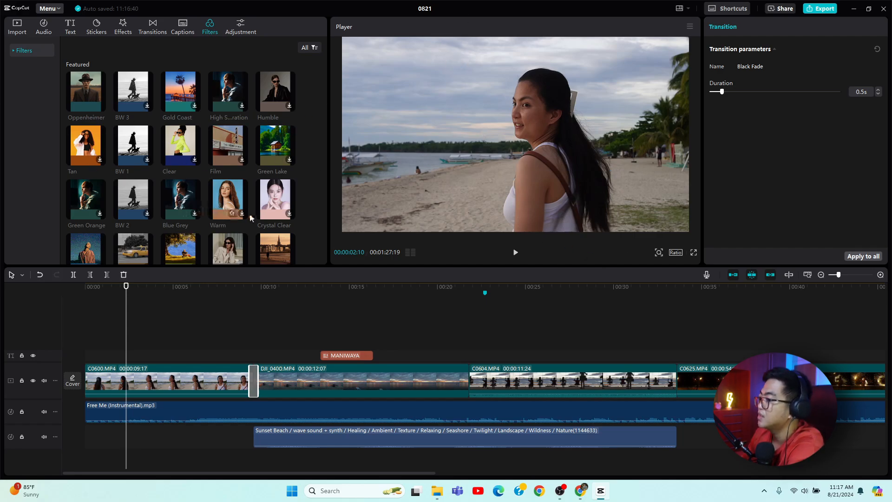
{"action": "left_click", "coordinate": [233, 209]}
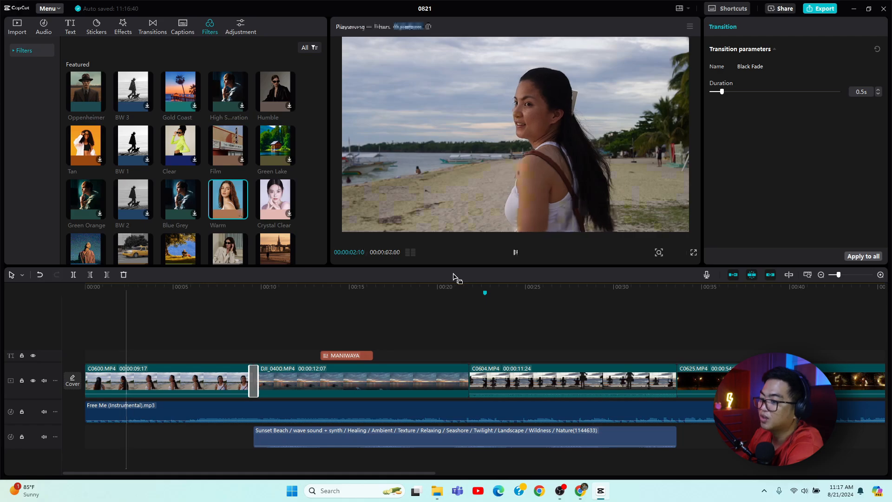
{"action": "left_click_drag", "start_coordinate": [223, 214], "coordinate": [114, 344]}
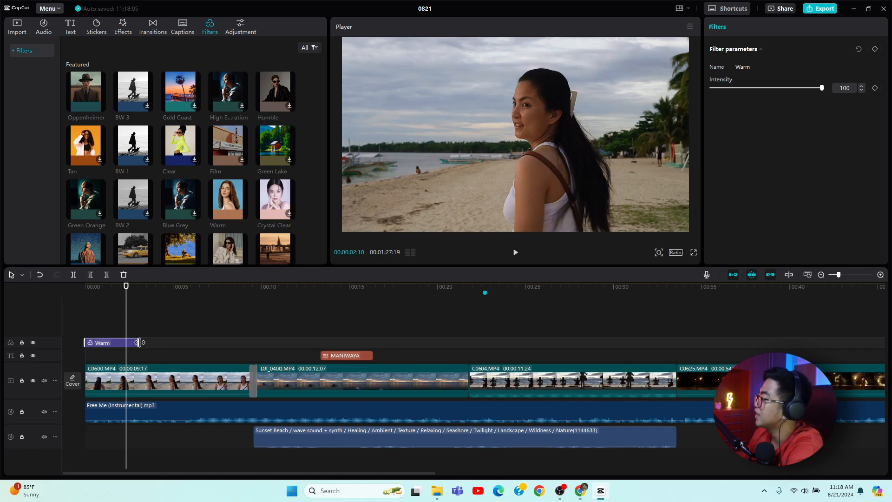
Extend the Warm filter so it spans the first three clips, ending about 00:34.
{"action": "key", "text": "space"}
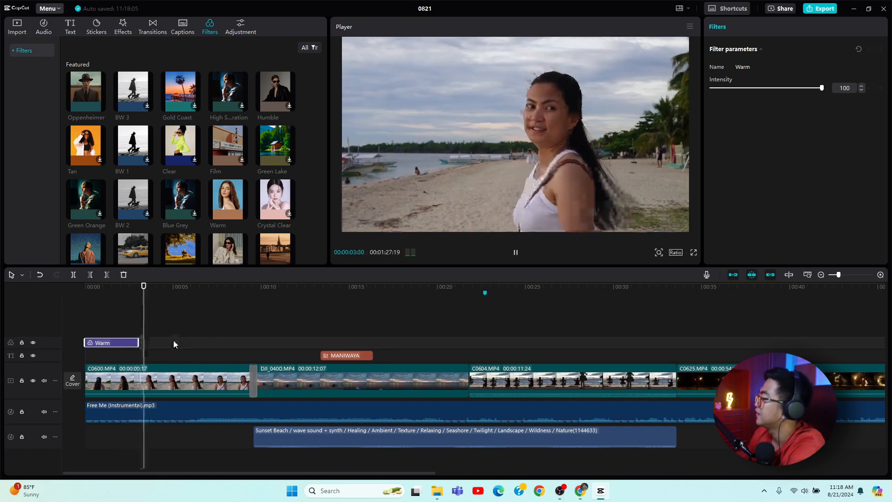
{"action": "left_click_drag", "start_coordinate": [139, 340], "coordinate": [678, 418]}
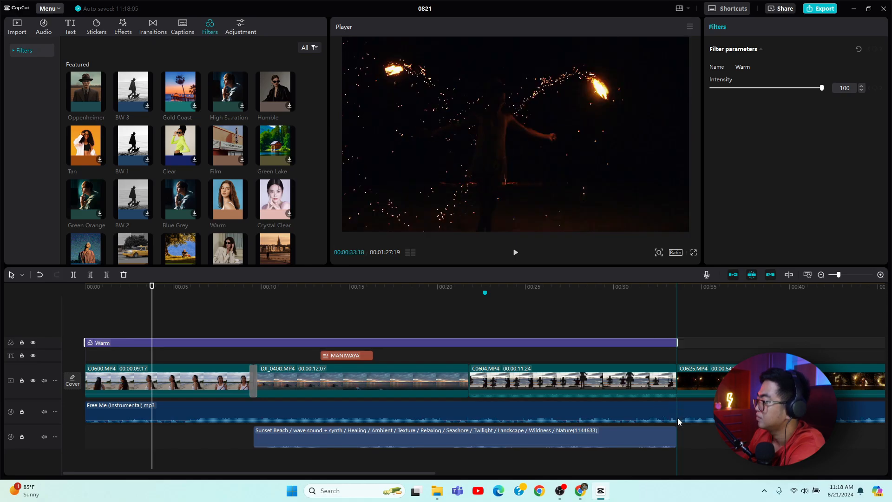
{"action": "key", "text": "space"}
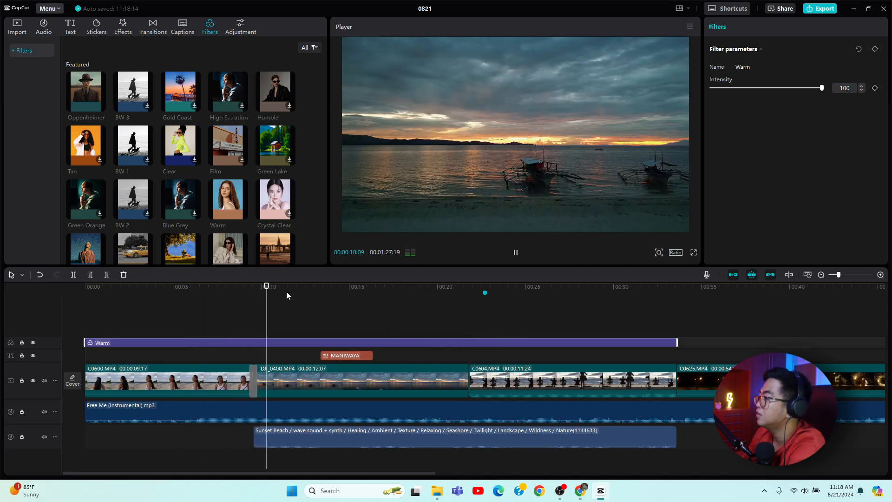
Layer the Oppenheimer filter over the same span as the Warm filter and play the timeline from the start.
{"action": "left_click_drag", "start_coordinate": [94, 91], "coordinate": [674, 414]}
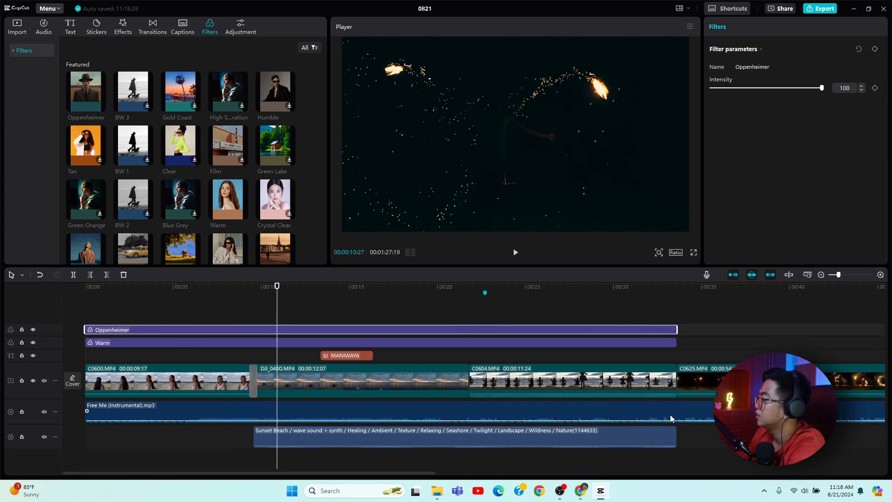
{"action": "left_click", "coordinate": [93, 287]}
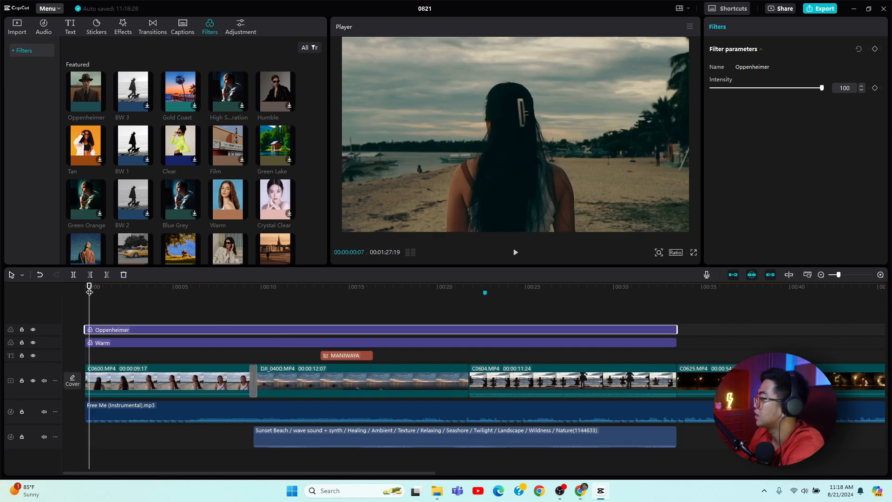
{"action": "key", "text": "space"}
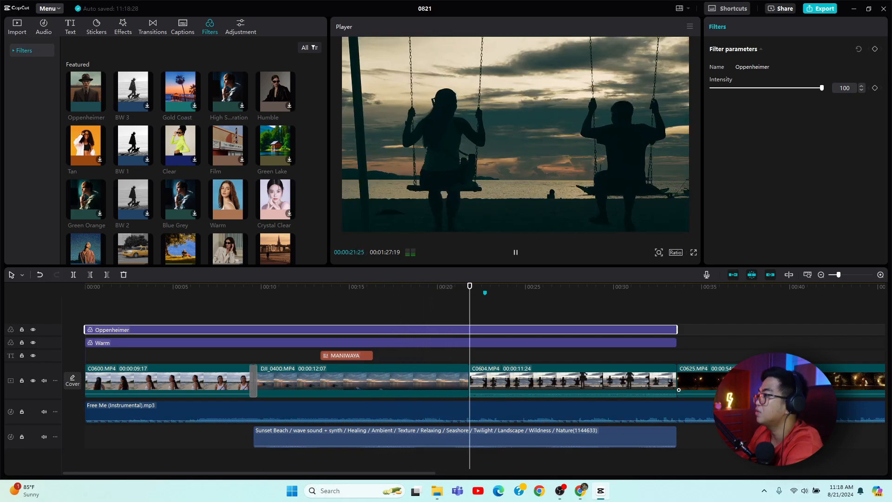
{"action": "key", "text": "space"}
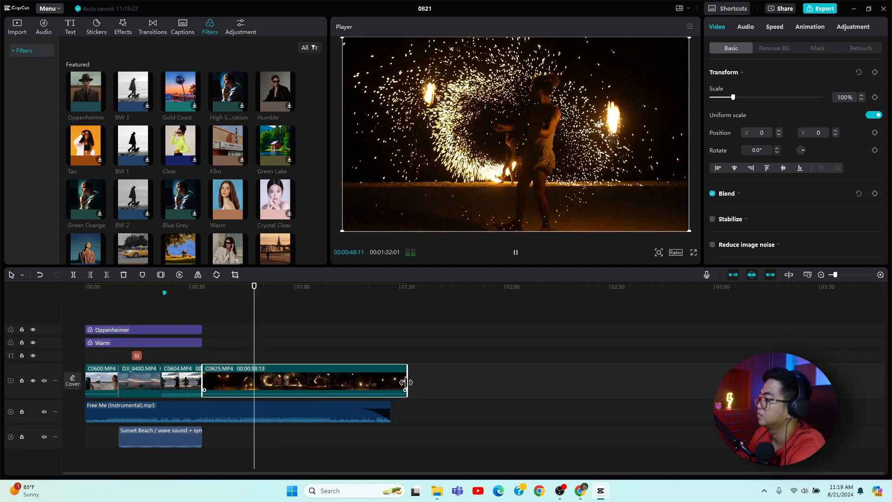
Trim the end of the last clip so it finishes with the music track.
{"action": "left_click_drag", "start_coordinate": [407, 390], "coordinate": [388, 391]}
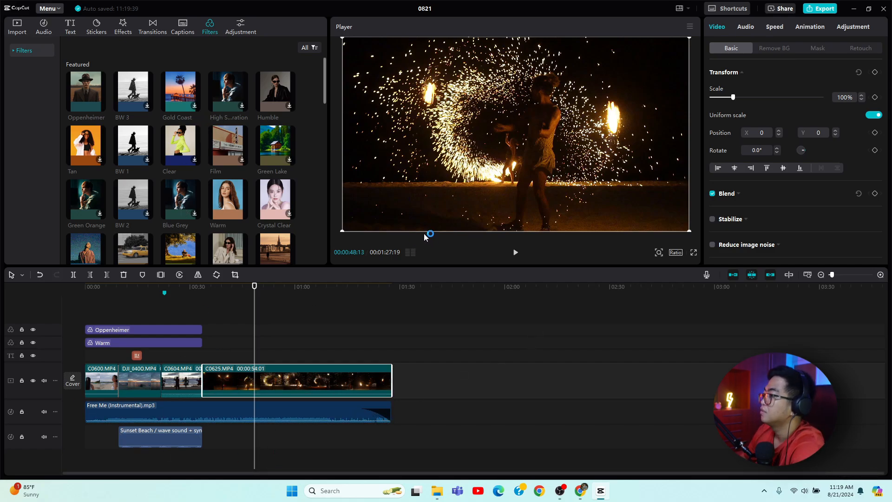
{"action": "left_click", "coordinate": [232, 32]}
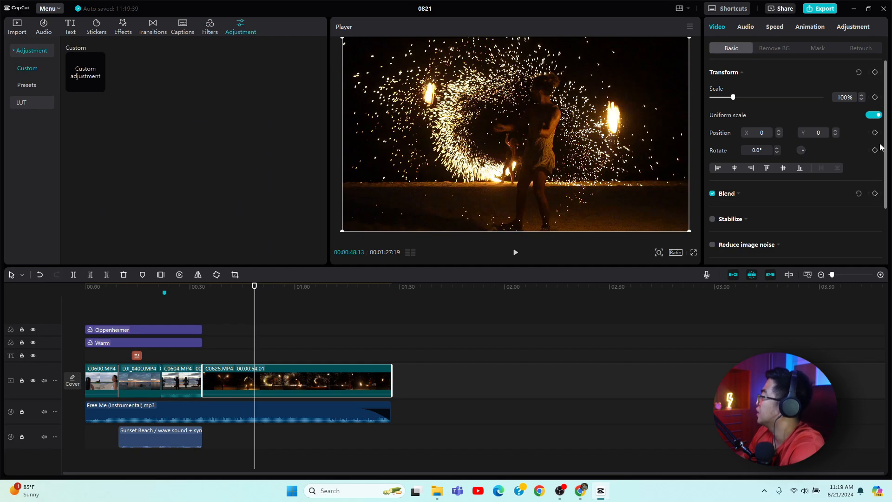
Open the Export dialog and review its settings and the available resolution options.
{"action": "left_click", "coordinate": [819, 14]}
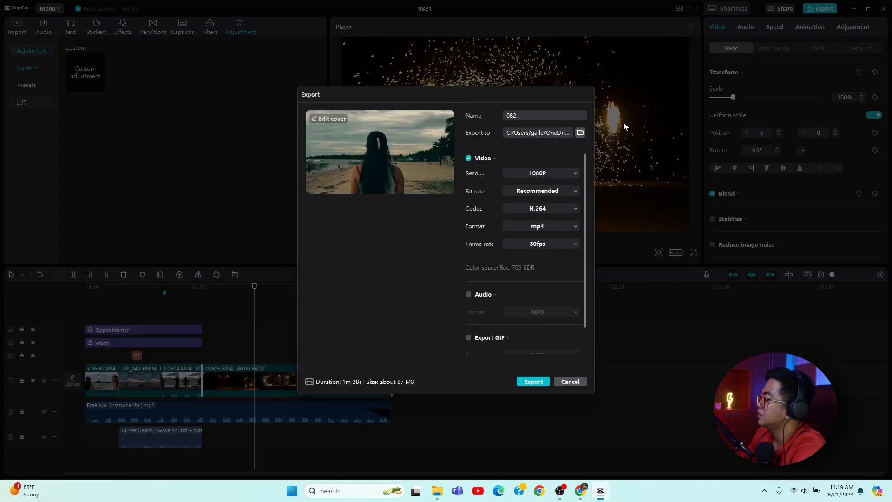
{"action": "scroll", "coordinate": [501, 219], "scroll_direction": "down", "scroll_amount": 1}
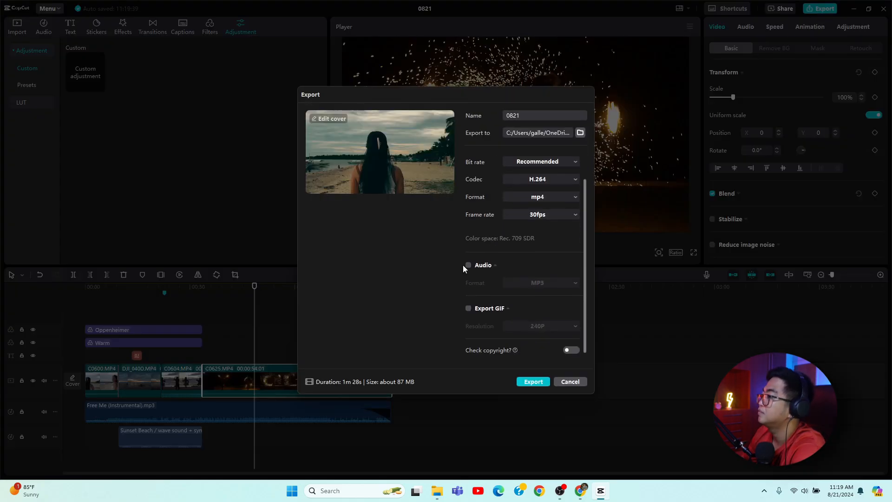
{"action": "scroll", "coordinate": [514, 321], "scroll_direction": "up", "scroll_amount": 1}
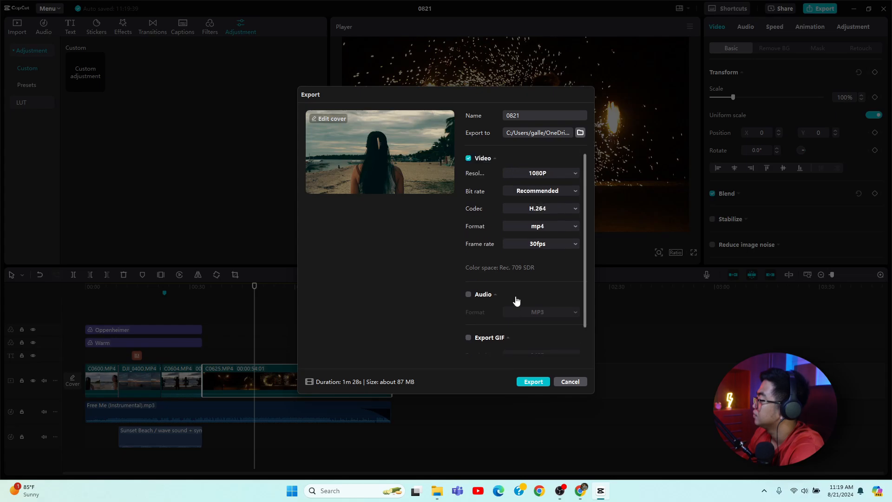
{"action": "left_click", "coordinate": [561, 175]}
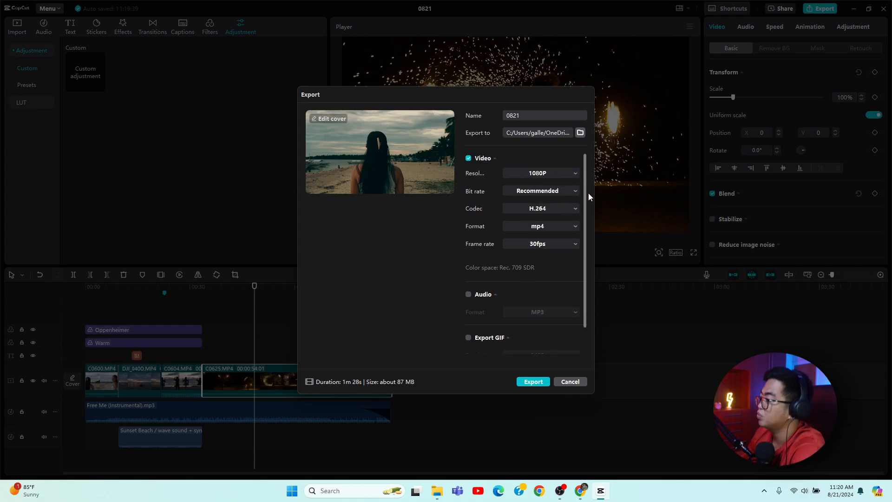
{"action": "left_click", "coordinate": [560, 174]}
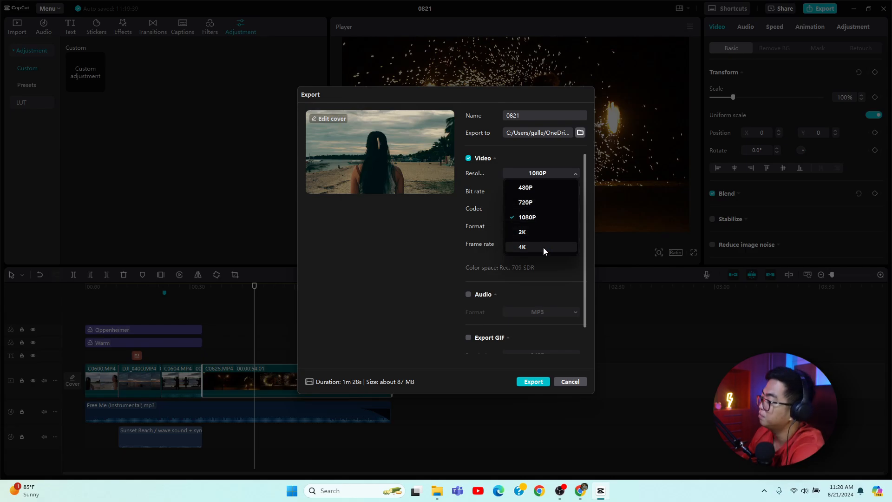
{"action": "left_click", "coordinate": [402, 286]}
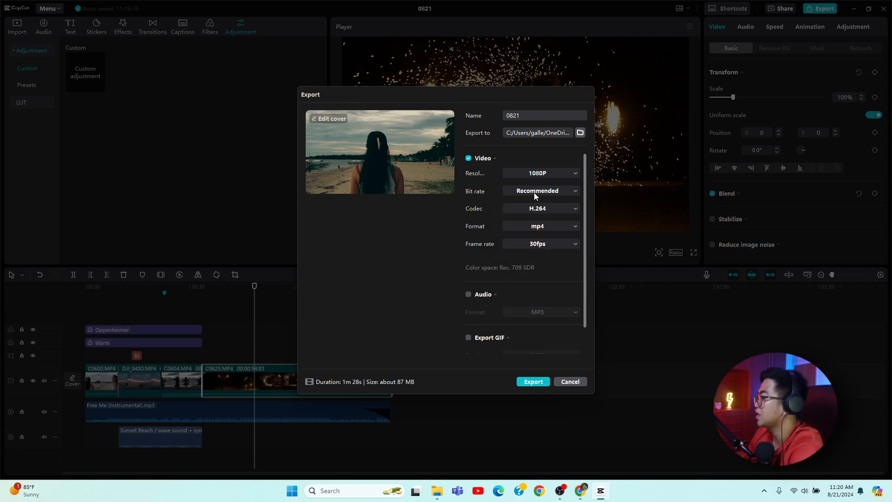
Choose the Capcut folder on the Desktop as the export location and set the frame rate to 60fps.
{"action": "left_click", "coordinate": [581, 134]}
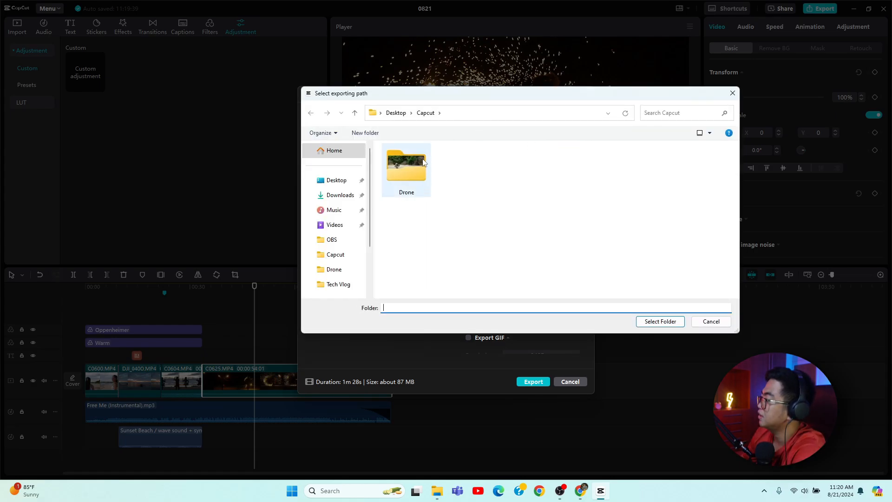
{"action": "left_click", "coordinate": [655, 322]}
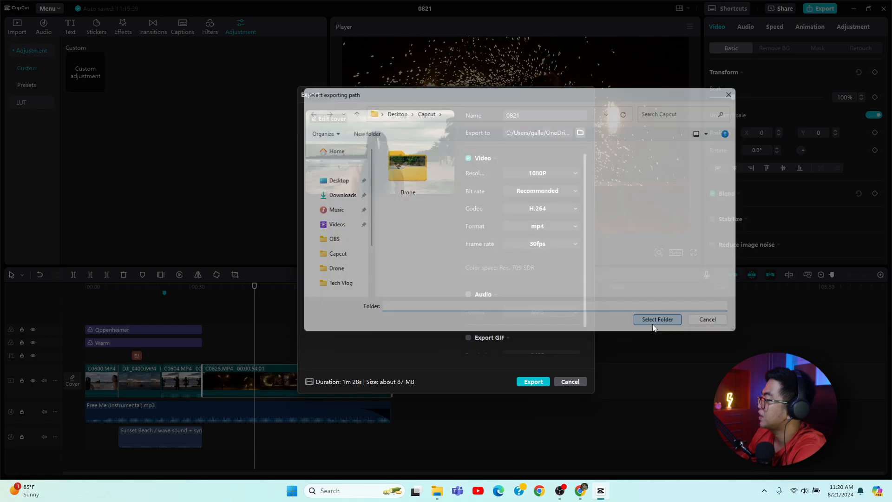
{"action": "left_click", "coordinate": [559, 243]}
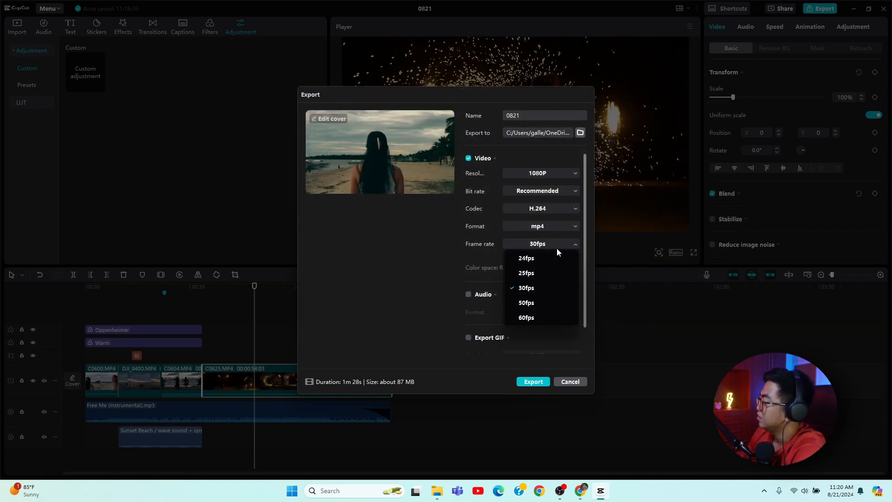
{"action": "left_click", "coordinate": [540, 320]}
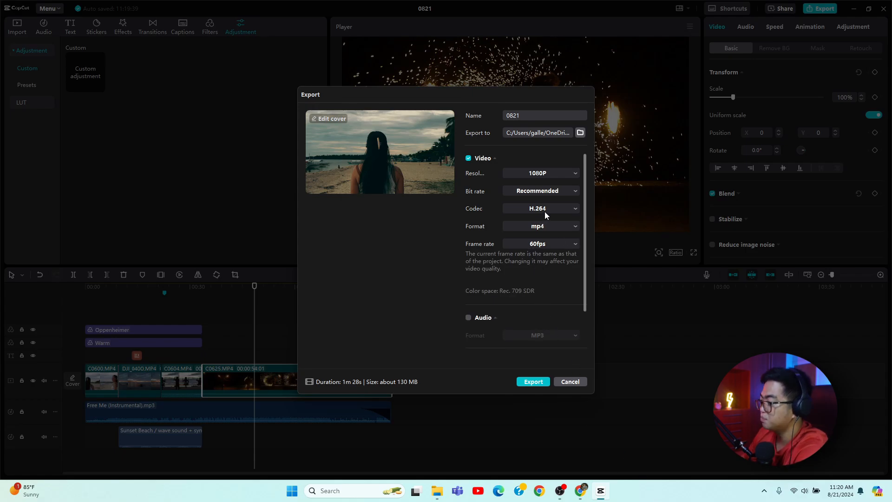
Review the codec and format options in the export settings.
{"action": "scroll", "coordinate": [549, 253], "scroll_direction": "down", "scroll_amount": 2}
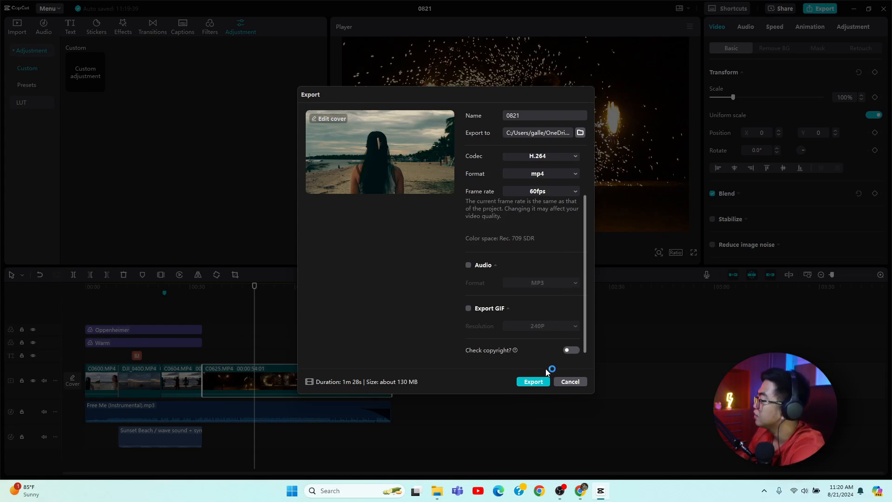
{"action": "scroll", "coordinate": [542, 324], "scroll_direction": "up", "scroll_amount": 3}
{"action": "left_click", "coordinate": [549, 210]}
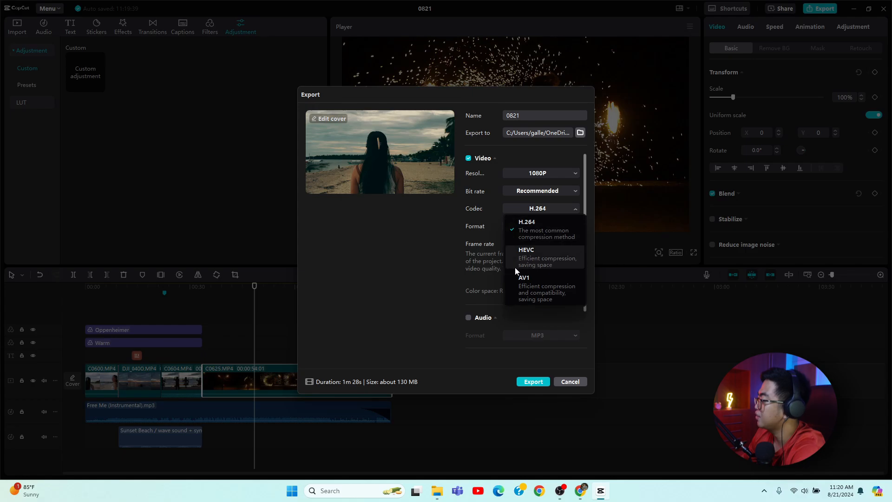
{"action": "left_click", "coordinate": [430, 278]}
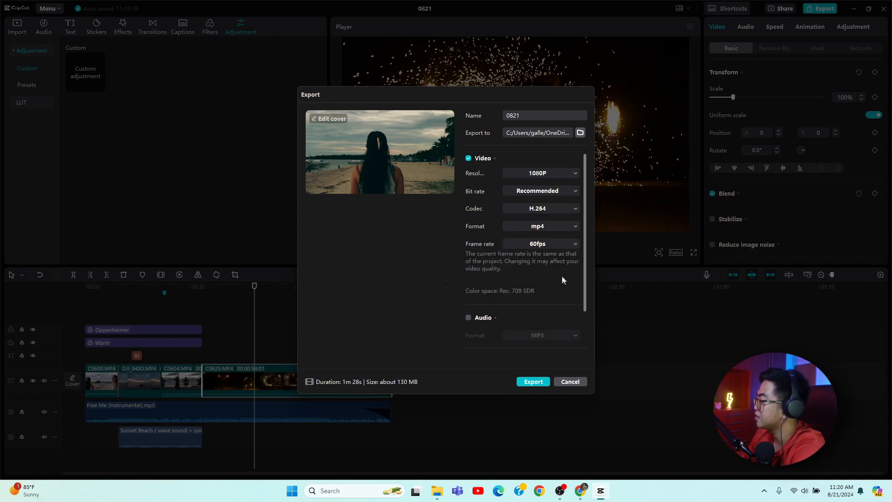
{"action": "left_click", "coordinate": [565, 226]}
{"action": "left_click", "coordinate": [363, 297]}
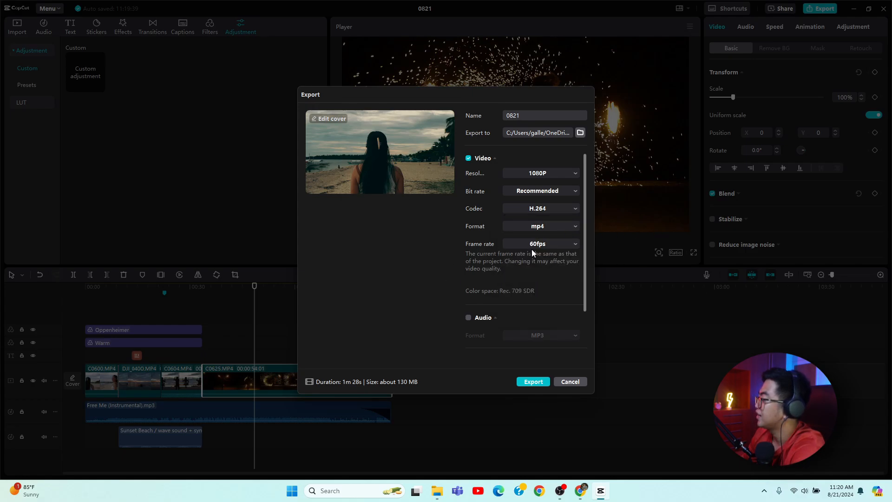
{"action": "scroll", "coordinate": [532, 252], "scroll_direction": "down", "scroll_amount": 3}
Name the export Maniwaya and start exporting the video.
{"action": "left_click", "coordinate": [538, 114]}
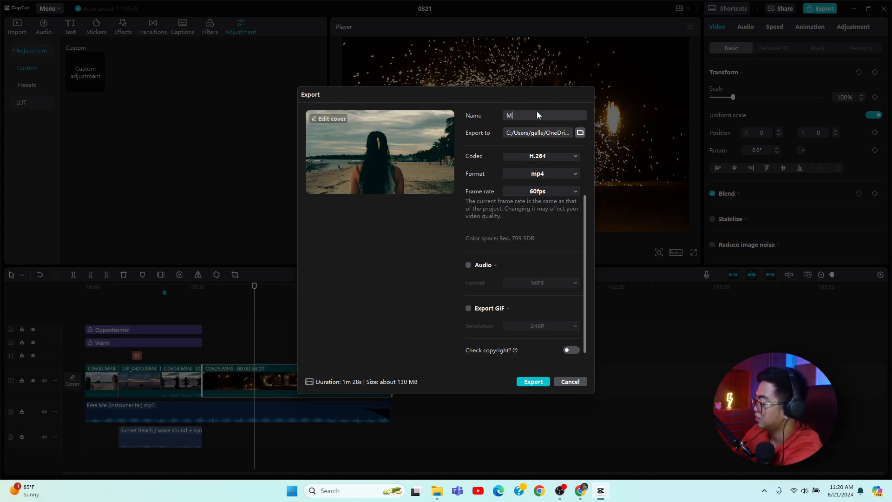
{"action": "type", "text": "Maniway"}
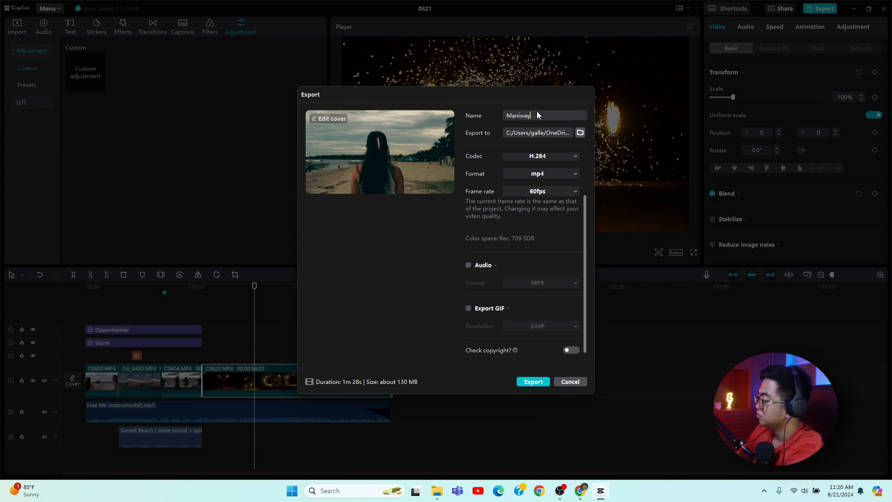
{"action": "type", "text": "a"}
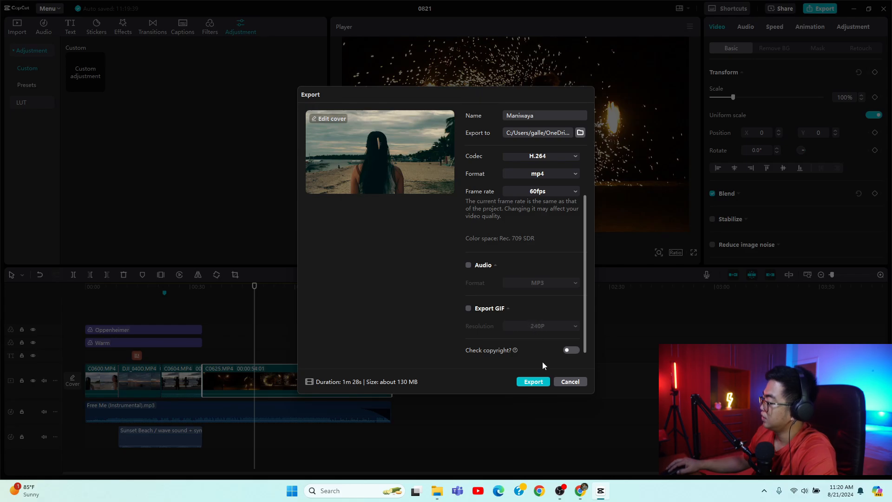
{"action": "left_click", "coordinate": [530, 382]}
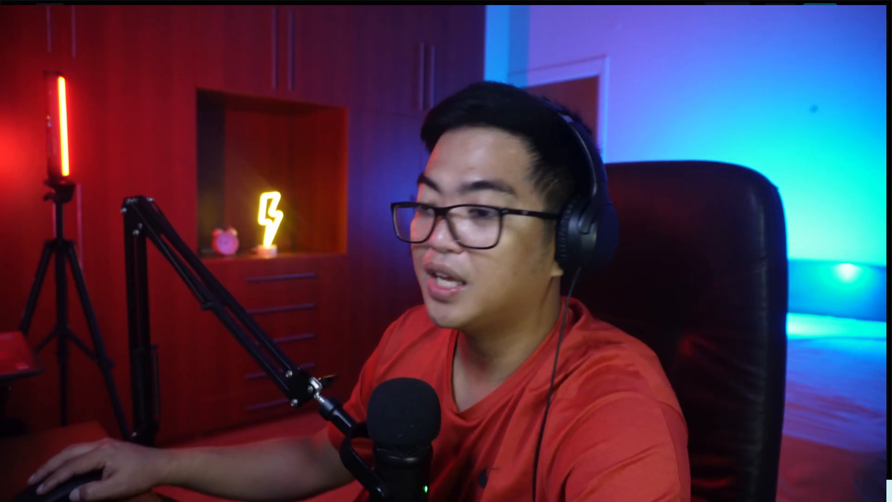